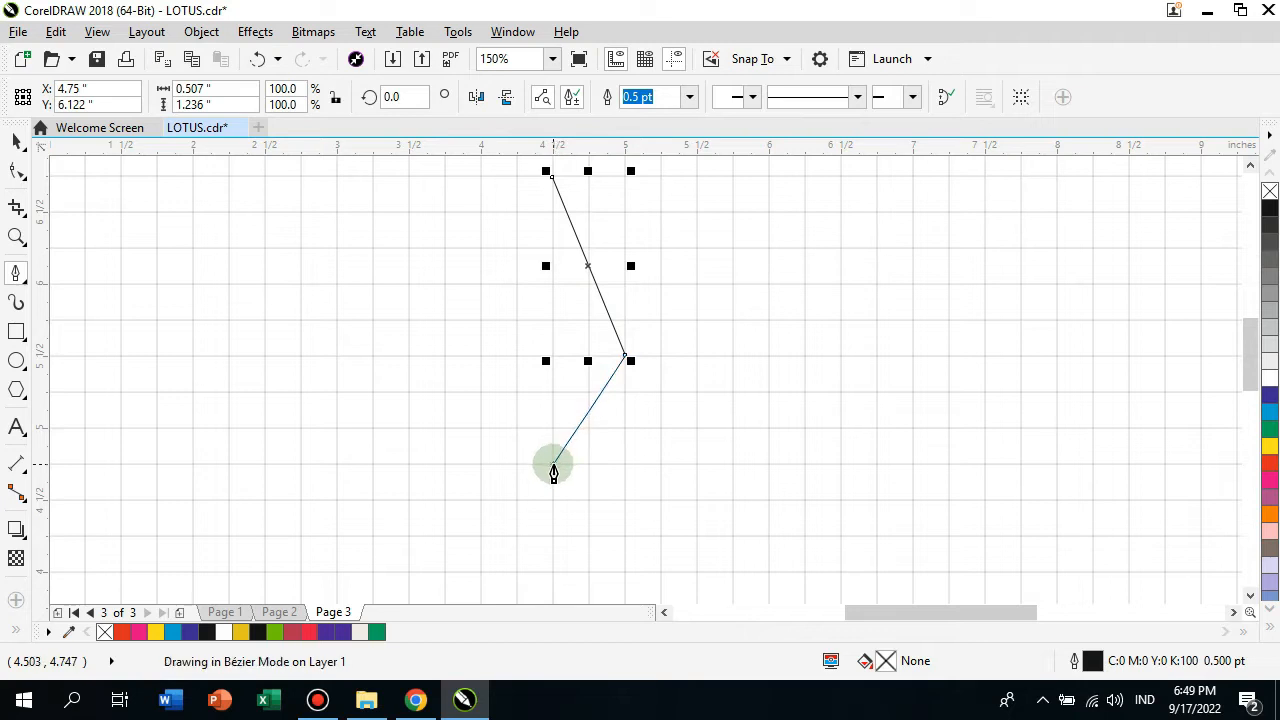
Complete the kite-shaped outline, about 1 inch wide and 2 inches high, by adding its last side corner and closing it at the top
{"action": "left_click", "coordinate": [480, 356]}
{"action": "left_click", "coordinate": [552, 173]}
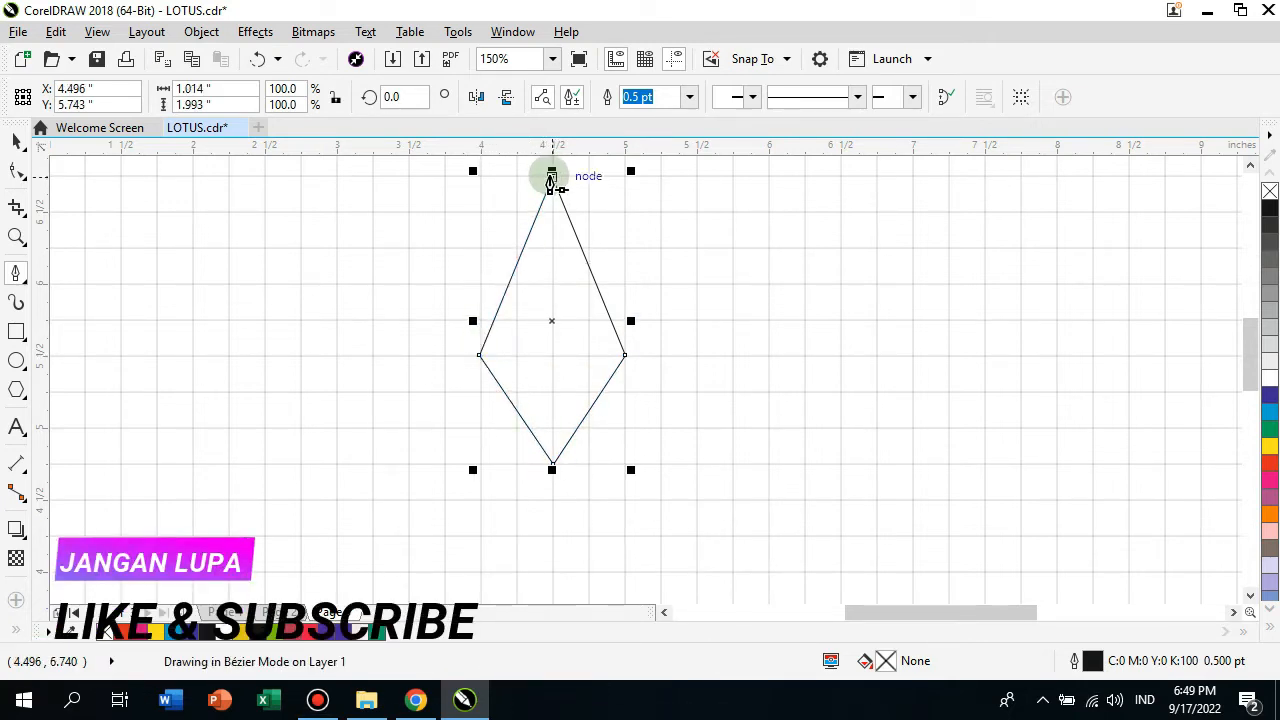
Convert the kite's side segments to curves and delete both side corner nodes to turn the outline into a rounded petal
{"action": "left_click", "coordinate": [17, 168]}
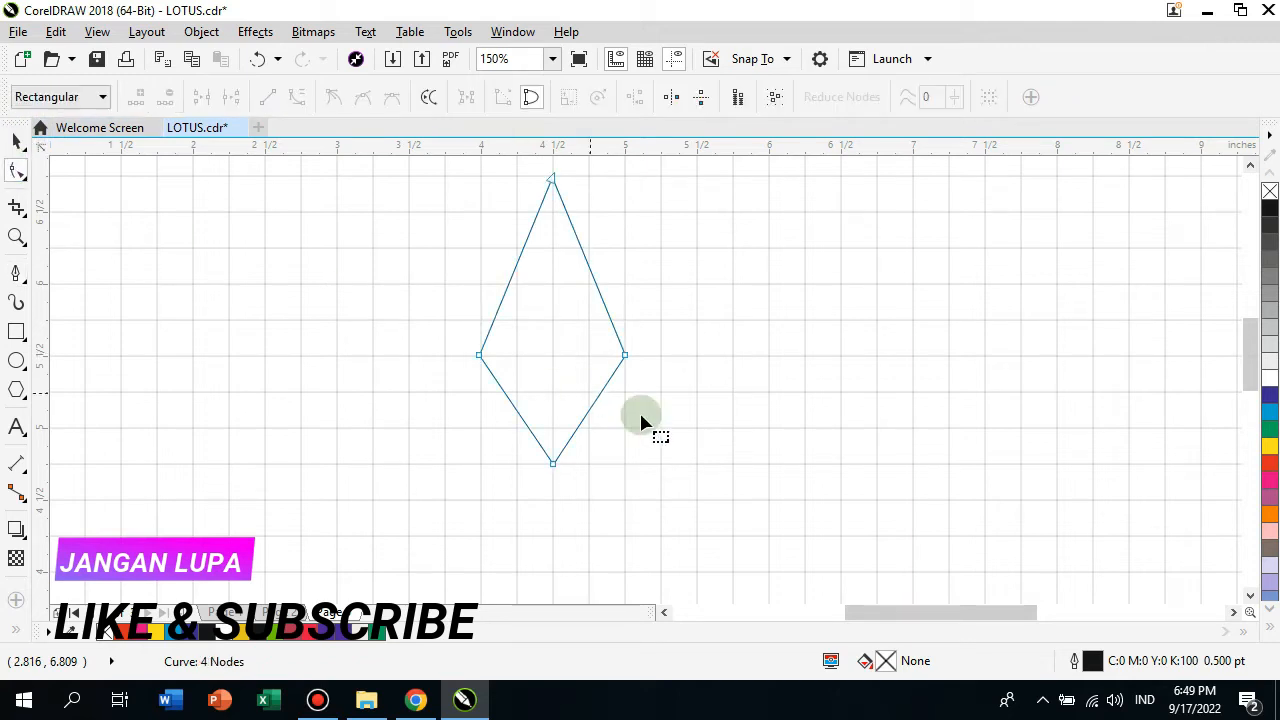
{"action": "left_click", "coordinate": [636, 372]}
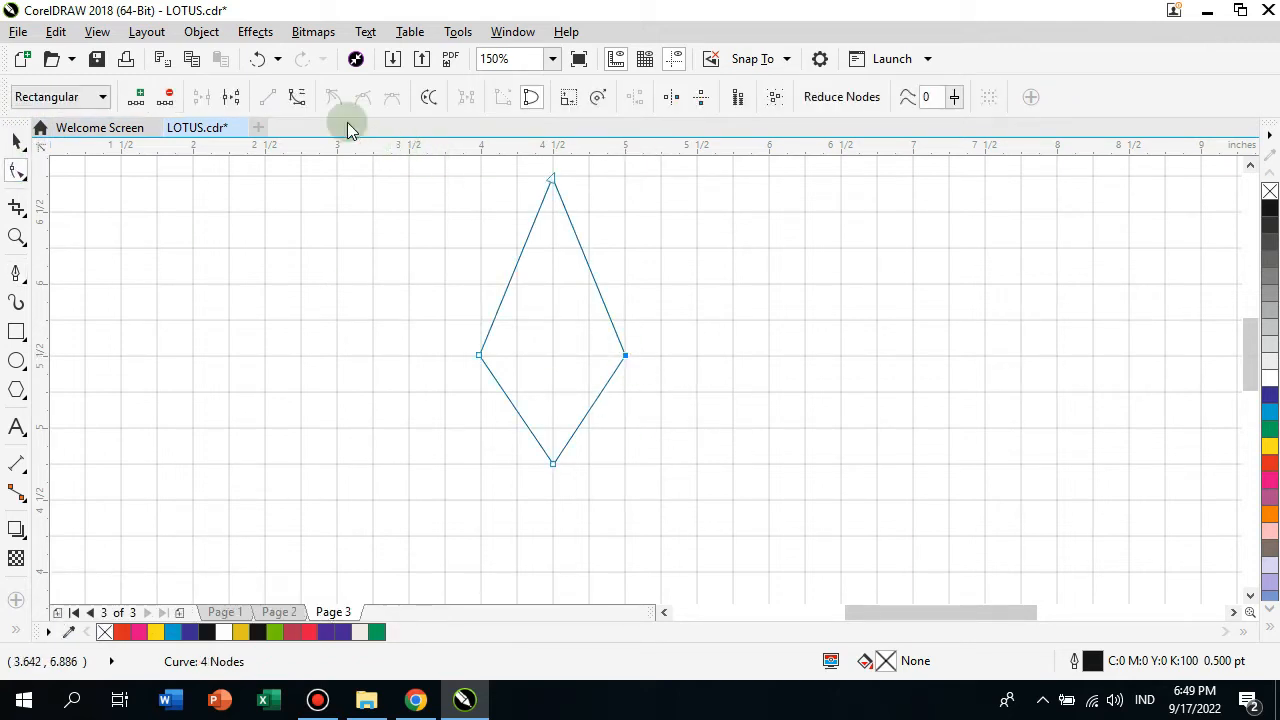
{"action": "left_click", "coordinate": [297, 100]}
{"action": "left_click", "coordinate": [502, 285]}
{"action": "left_click", "coordinate": [633, 355]}
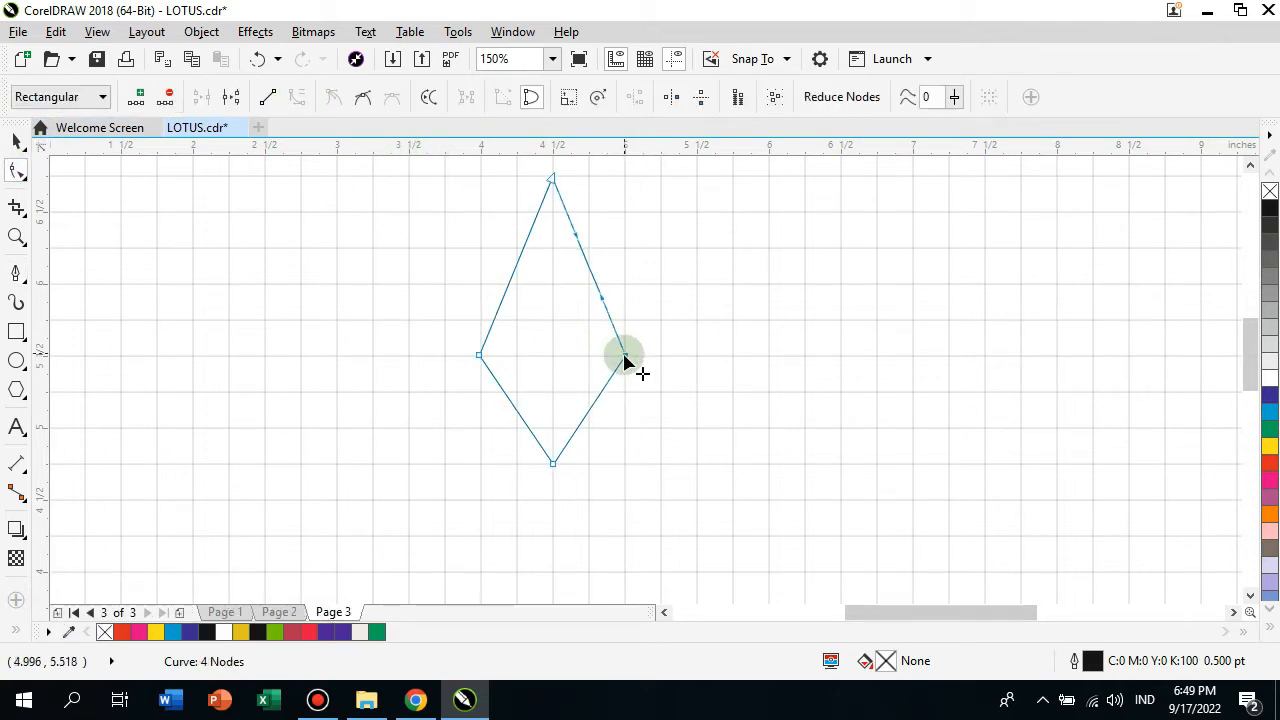
{"action": "double_click", "coordinate": [624, 357]}
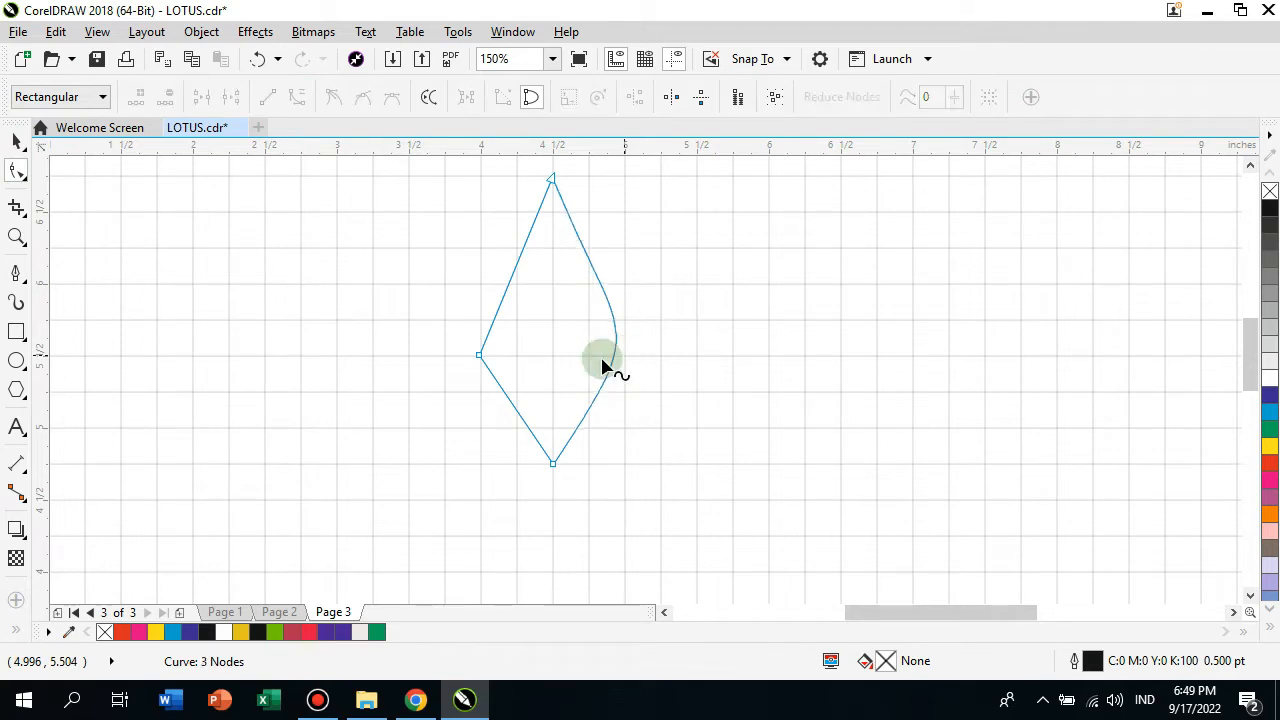
{"action": "left_click", "coordinate": [479, 357]}
{"action": "left_click", "coordinate": [297, 101]}
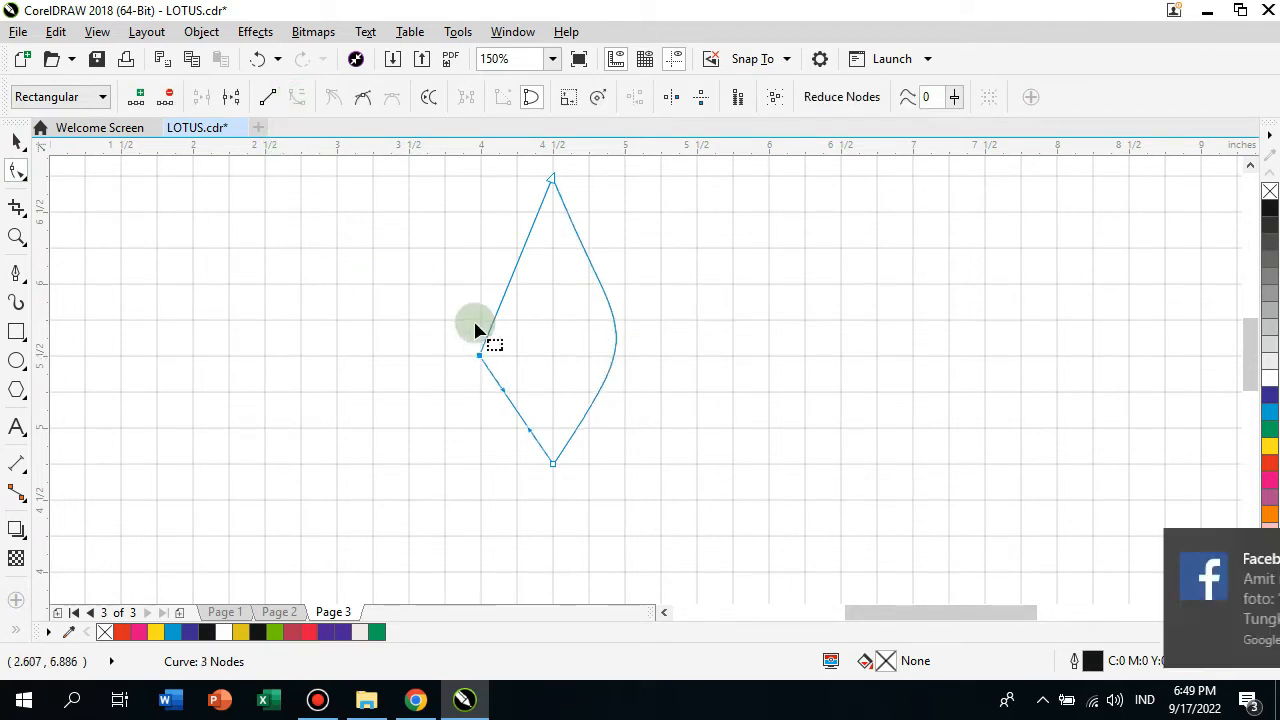
{"action": "double_click", "coordinate": [479, 357]}
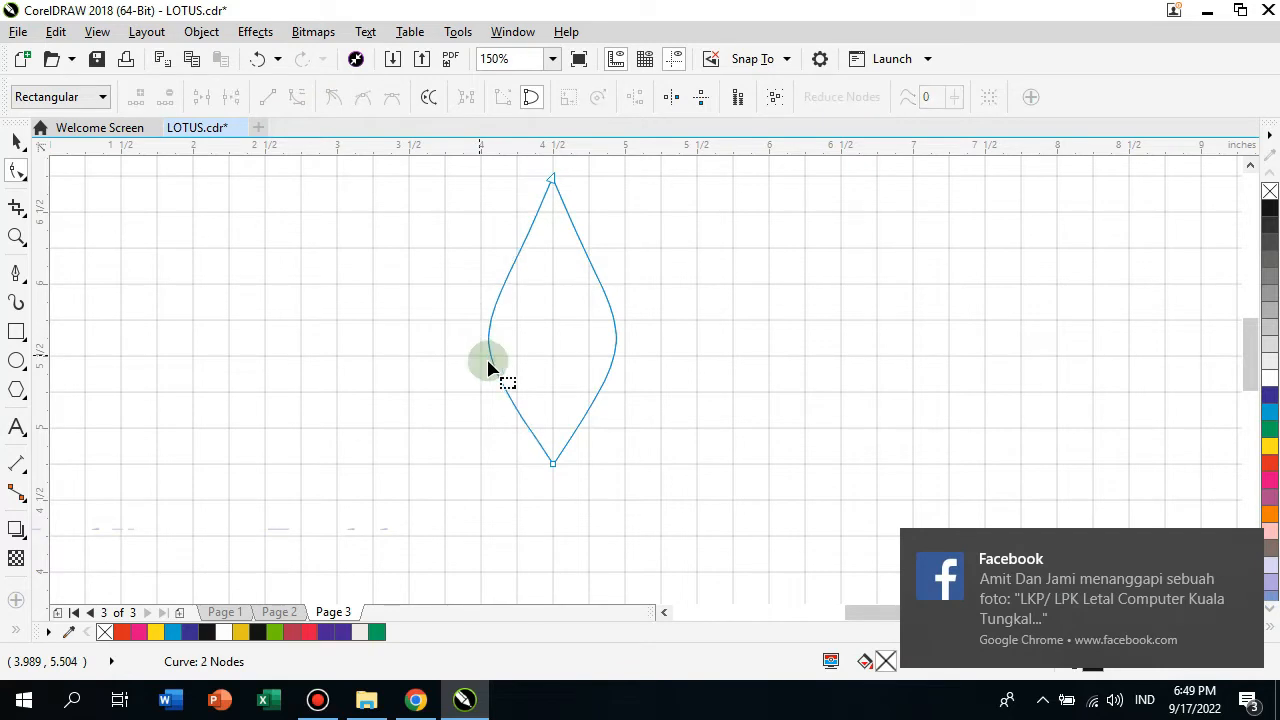
Adjust the curve handles on both sides of the petal to form a symmetrical teardrop with a fuller lower half
{"action": "left_click", "coordinate": [553, 466]}
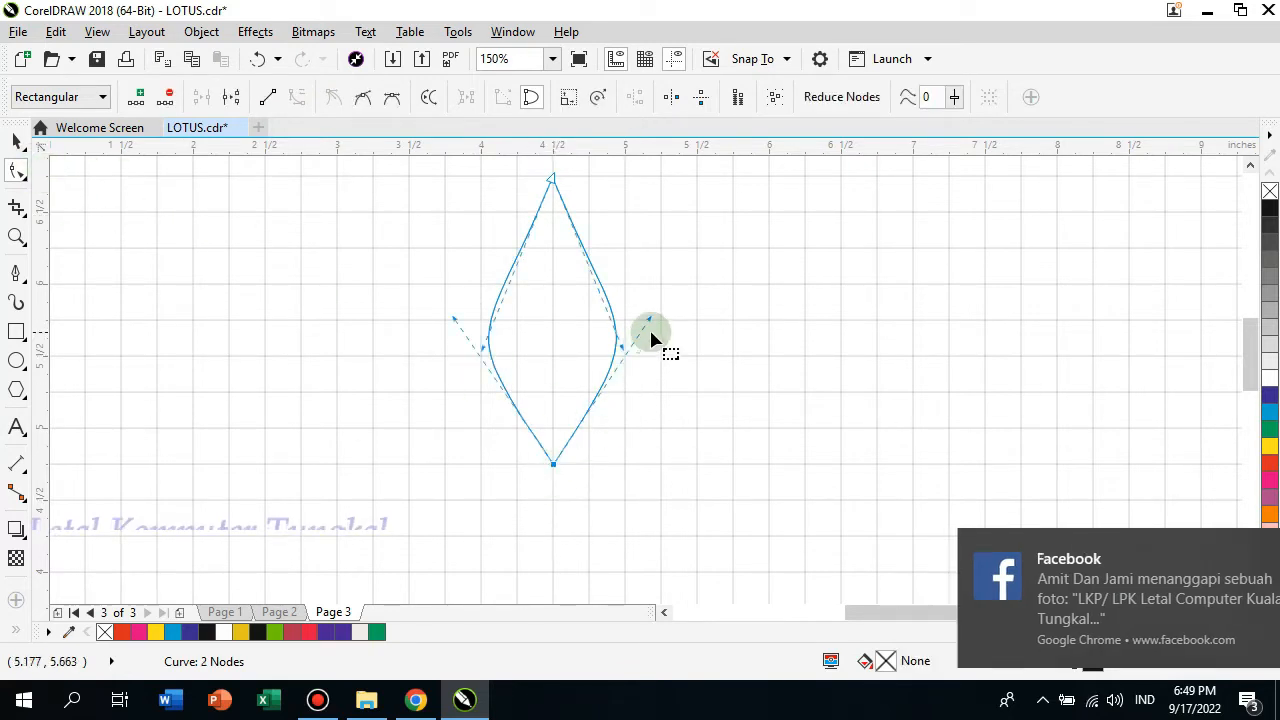
{"action": "left_click_drag", "start_coordinate": [654, 323], "coordinate": [620, 321]}
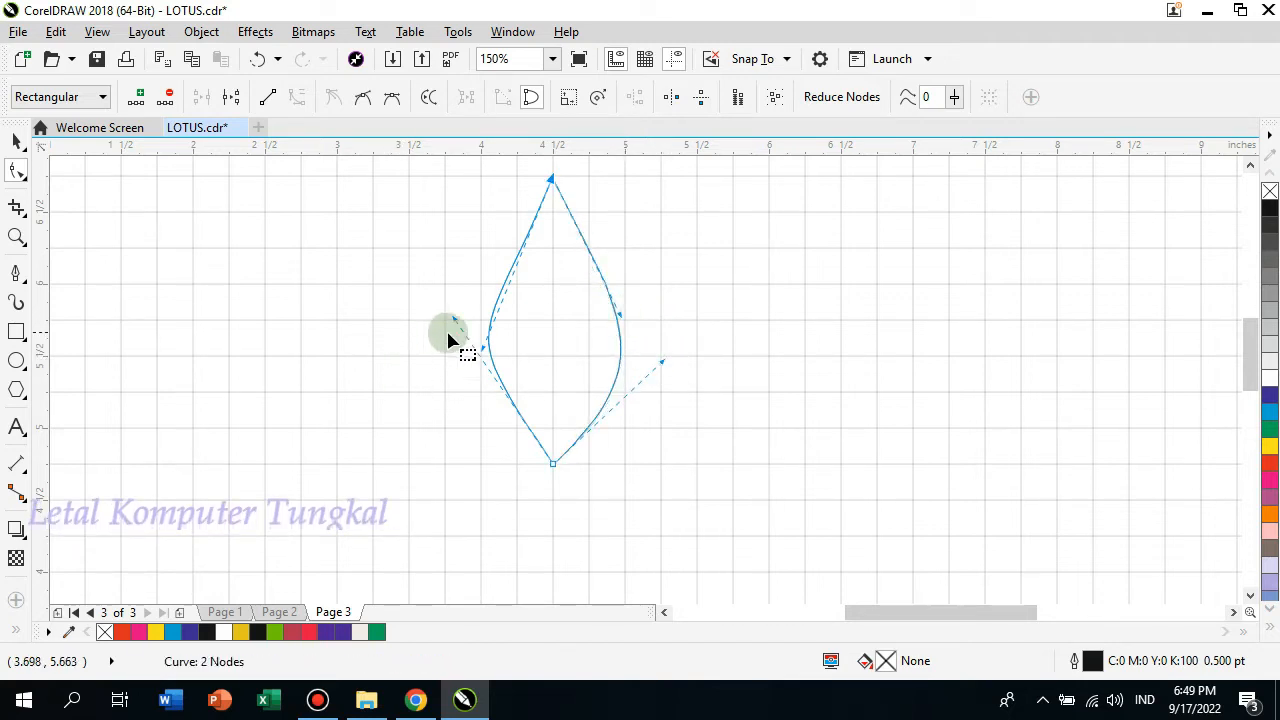
{"action": "left_click_drag", "start_coordinate": [456, 320], "coordinate": [485, 314]}
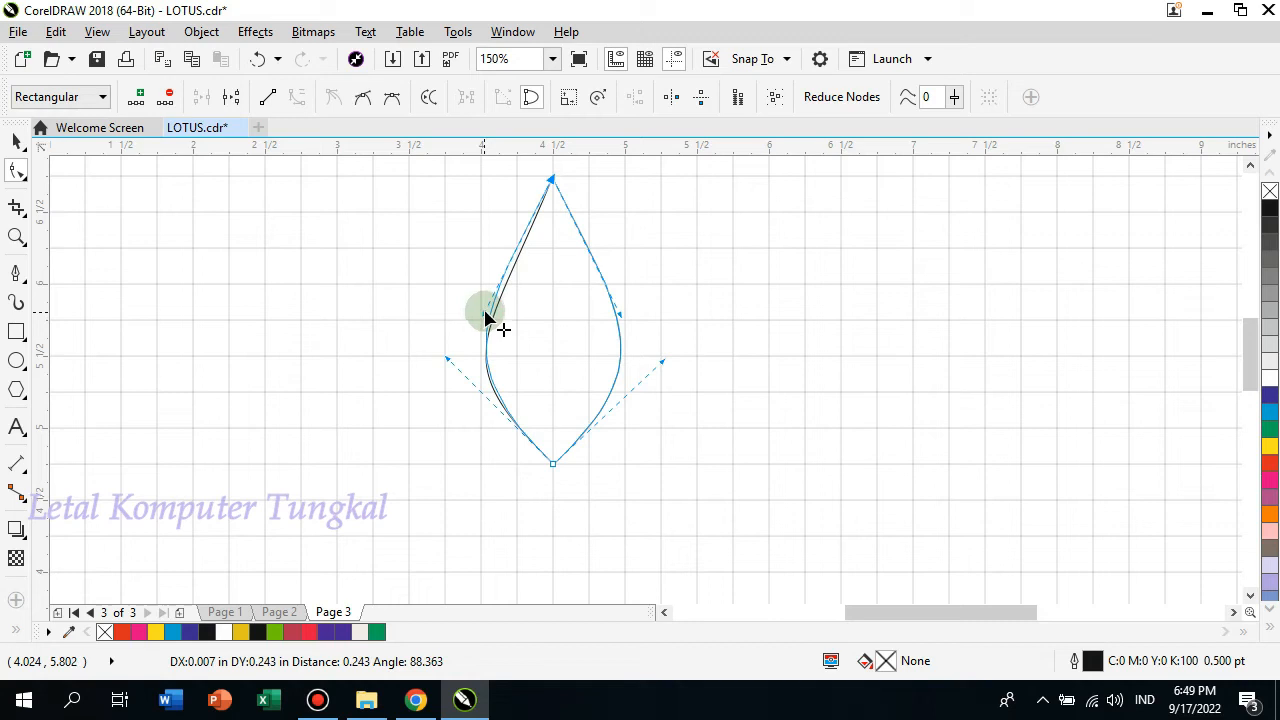
{"action": "left_click_drag", "start_coordinate": [485, 315], "coordinate": [485, 316]}
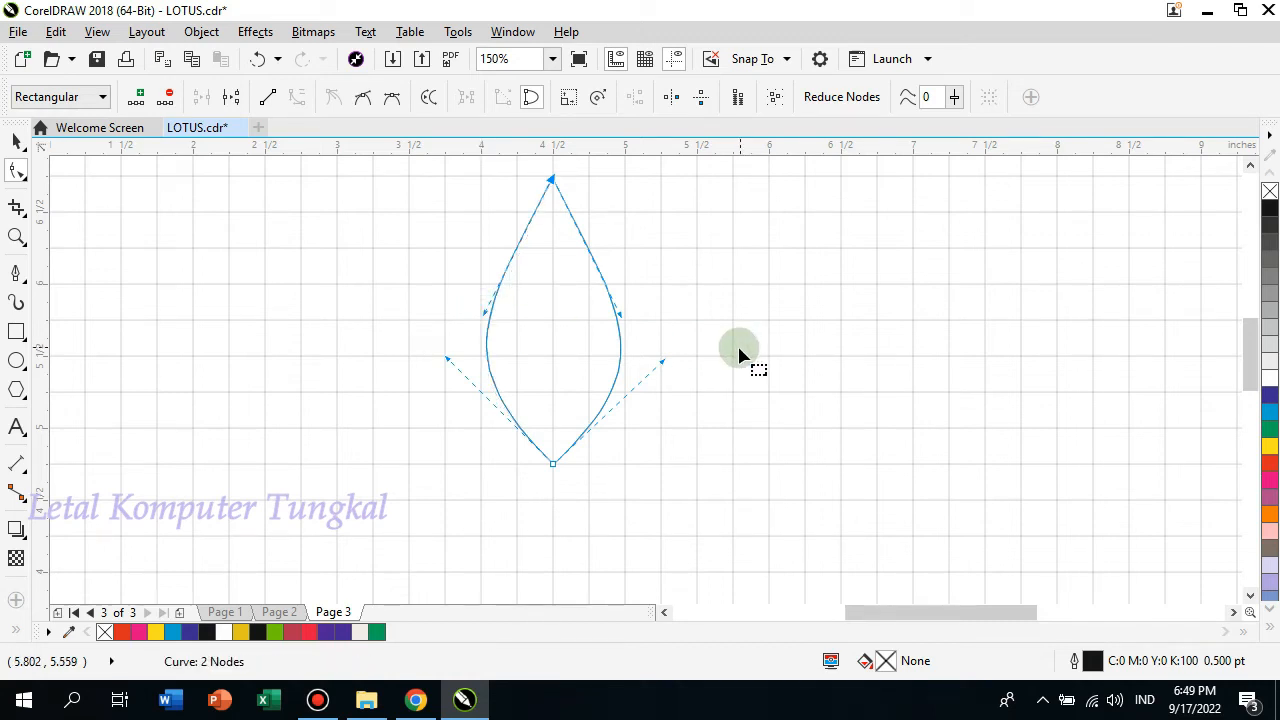
{"action": "left_click_drag", "start_coordinate": [449, 361], "coordinate": [452, 374]}
{"action": "left_click_drag", "start_coordinate": [662, 364], "coordinate": [658, 379]}
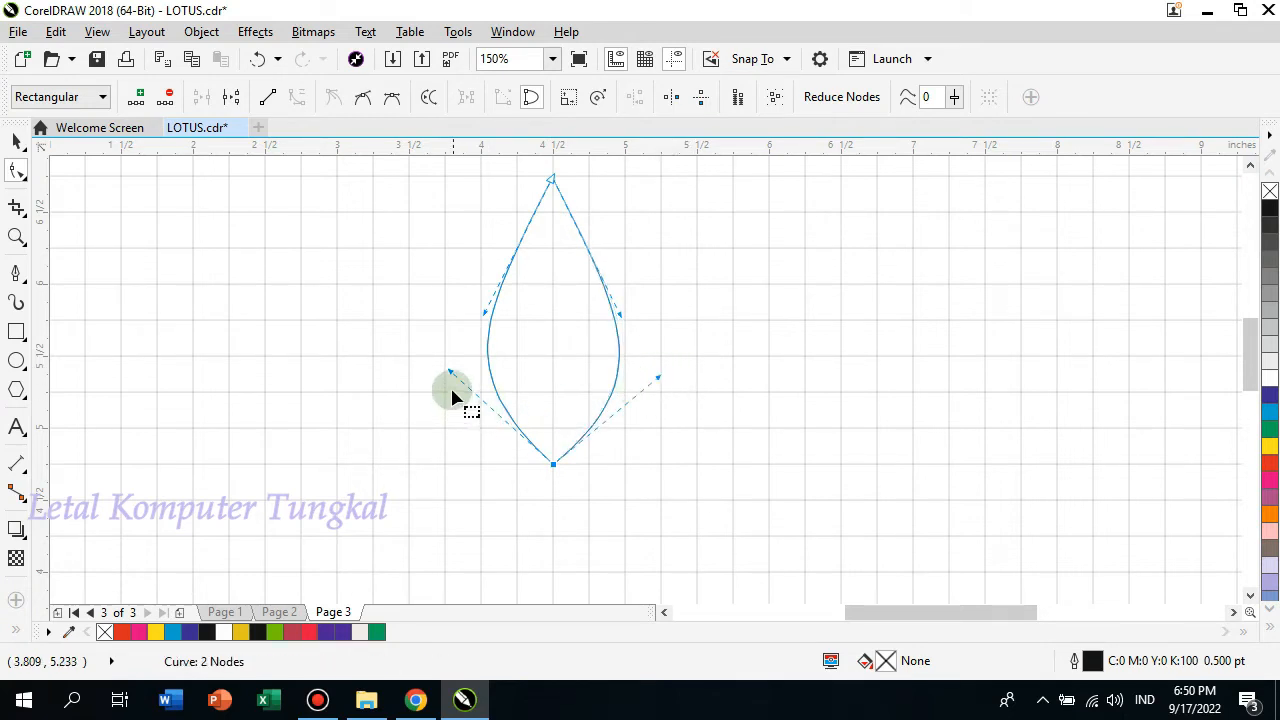
{"action": "left_click_drag", "start_coordinate": [451, 372], "coordinate": [447, 395]}
{"action": "left_click_drag", "start_coordinate": [657, 381], "coordinate": [660, 398]}
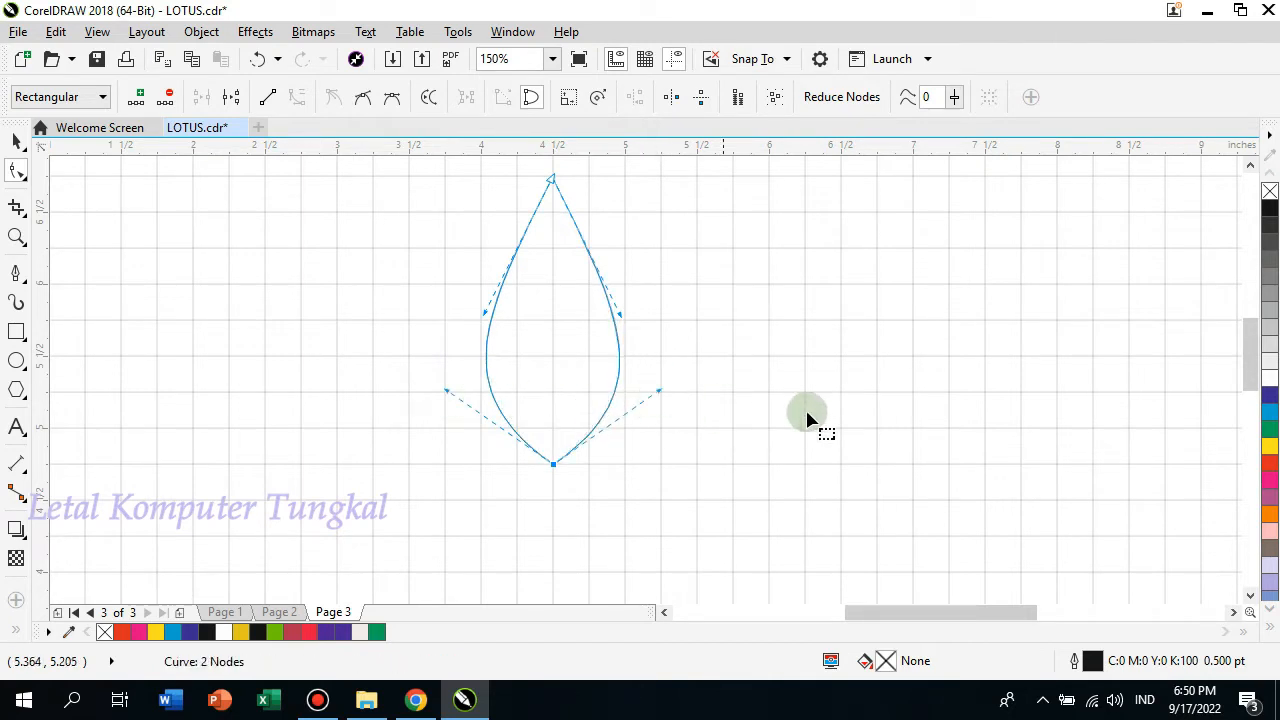
Fill the petal with magenta (C:0 M:100 Y:0 K:0) and give it a white outline
{"action": "left_click", "coordinate": [17, 141]}
{"action": "key", "text": "space"}
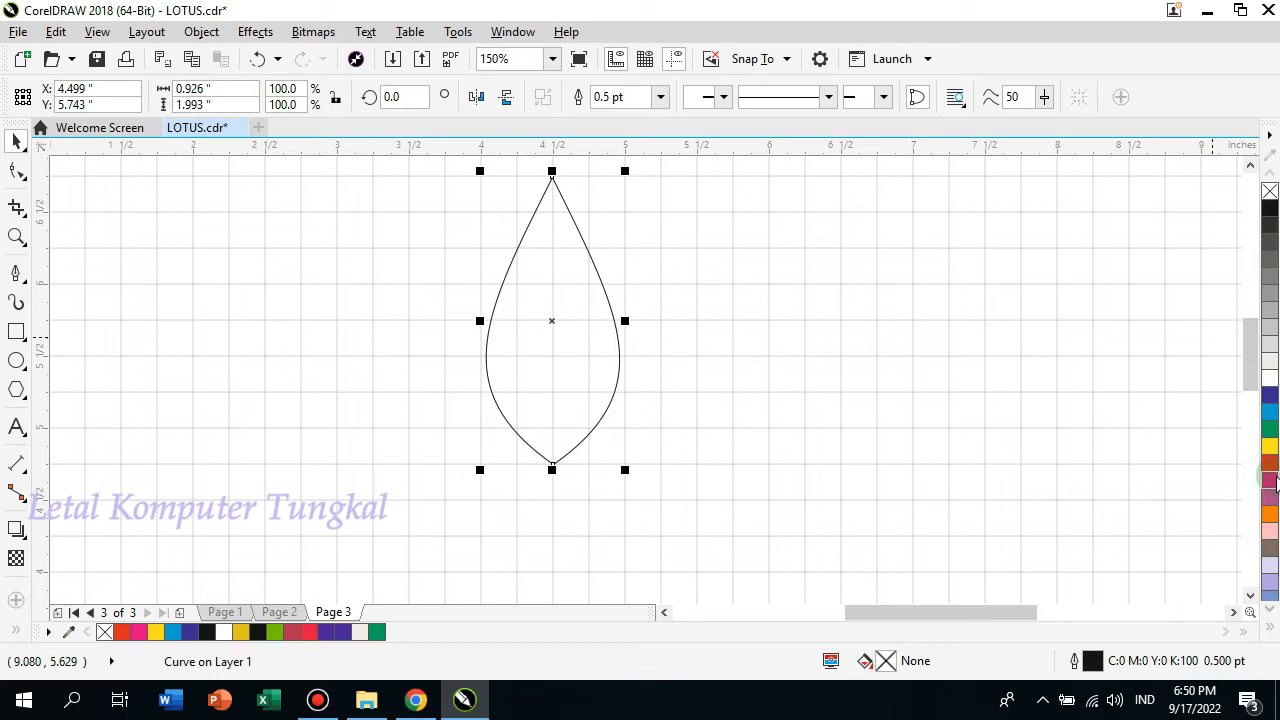
{"action": "left_click", "coordinate": [1272, 481]}
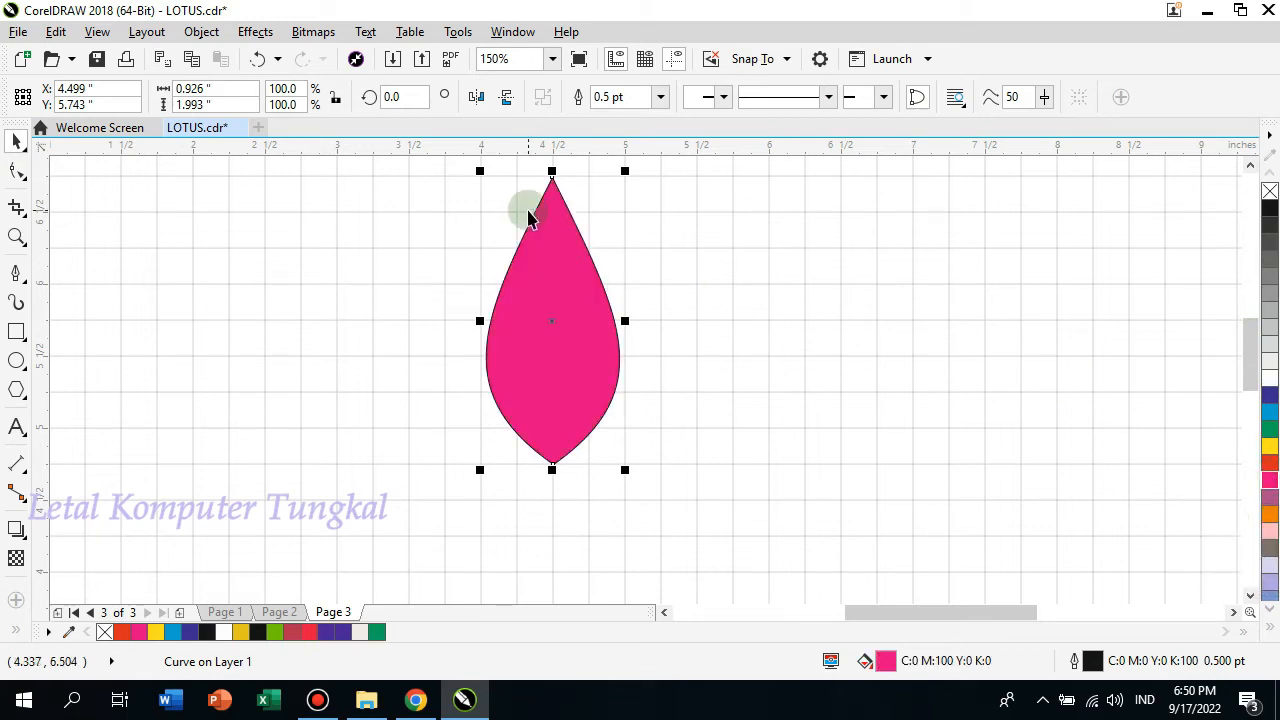
{"action": "right_click", "coordinate": [1270, 192]}
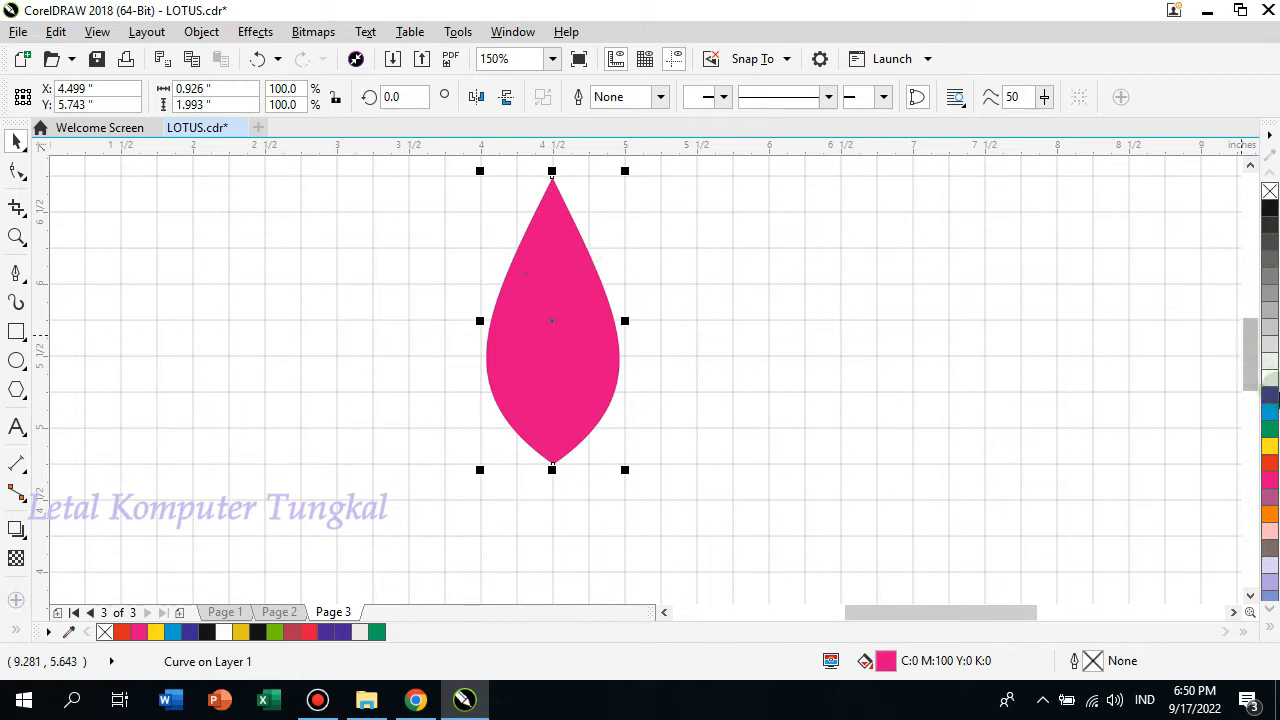
{"action": "right_click", "coordinate": [1271, 378]}
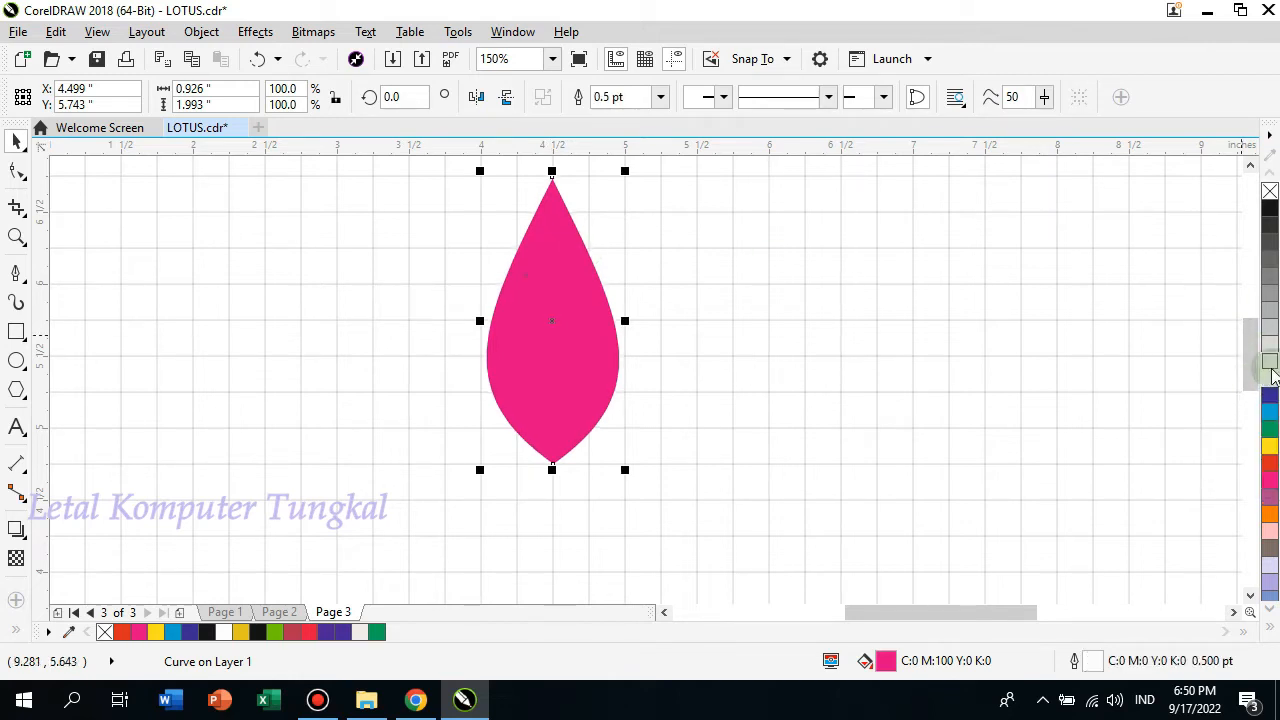
Set the petal's rotation centre at its bottom tip and make three clockwise rotated copies at about 325°, 302° and 285°
{"action": "left_click", "coordinate": [565, 319]}
{"action": "left_click_drag", "start_coordinate": [553, 319], "coordinate": [552, 360]}
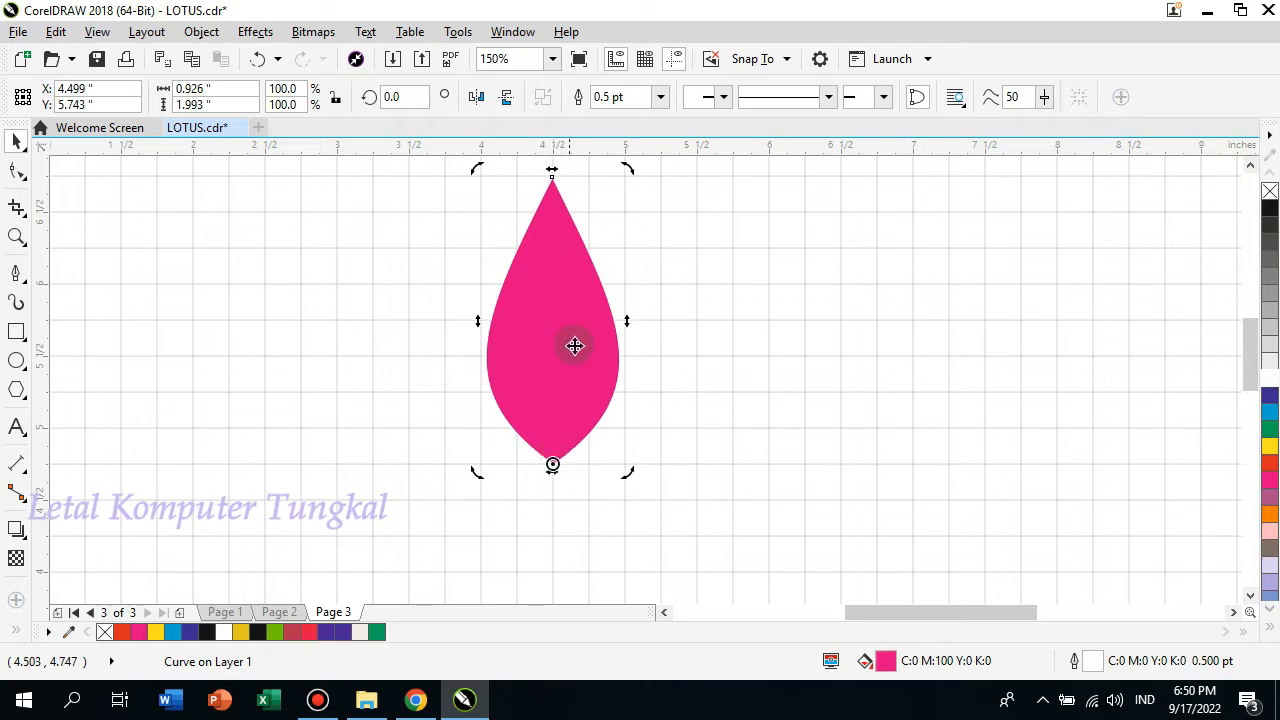
{"action": "left_click_drag", "start_coordinate": [627, 170], "coordinate": [753, 289]}
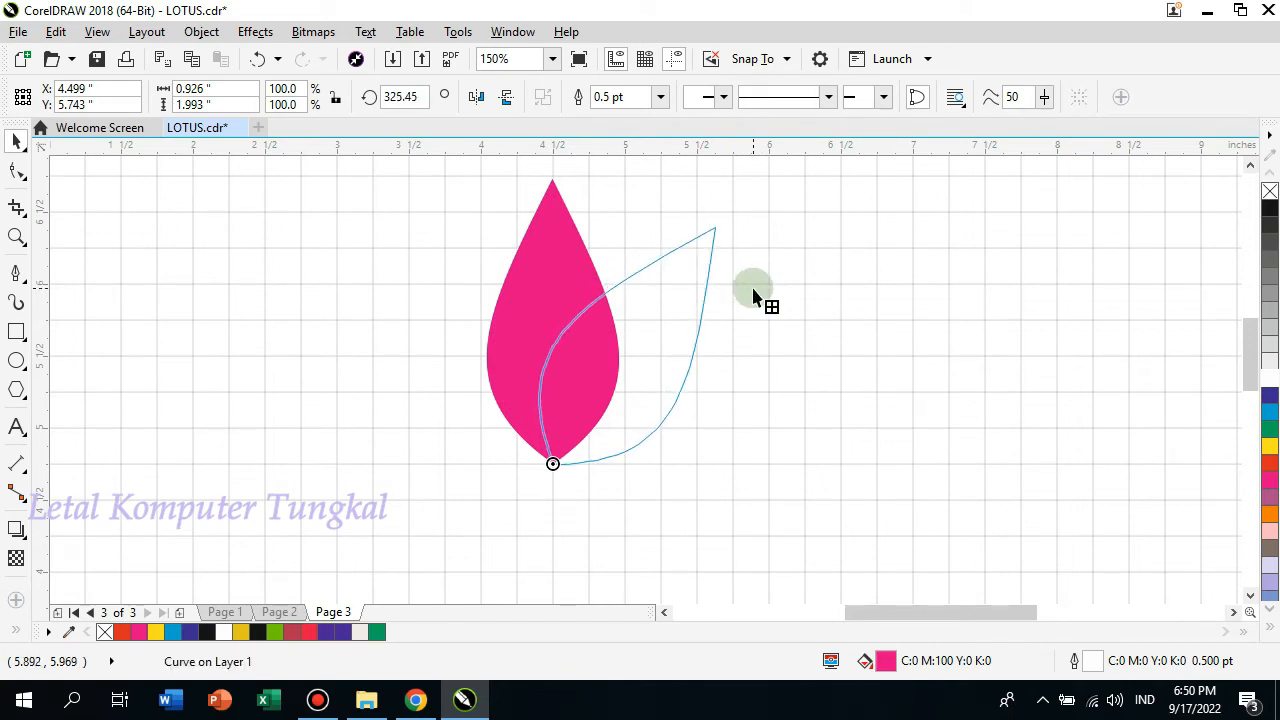
{"action": "left_click_drag", "start_coordinate": [753, 289], "coordinate": [756, 290]}
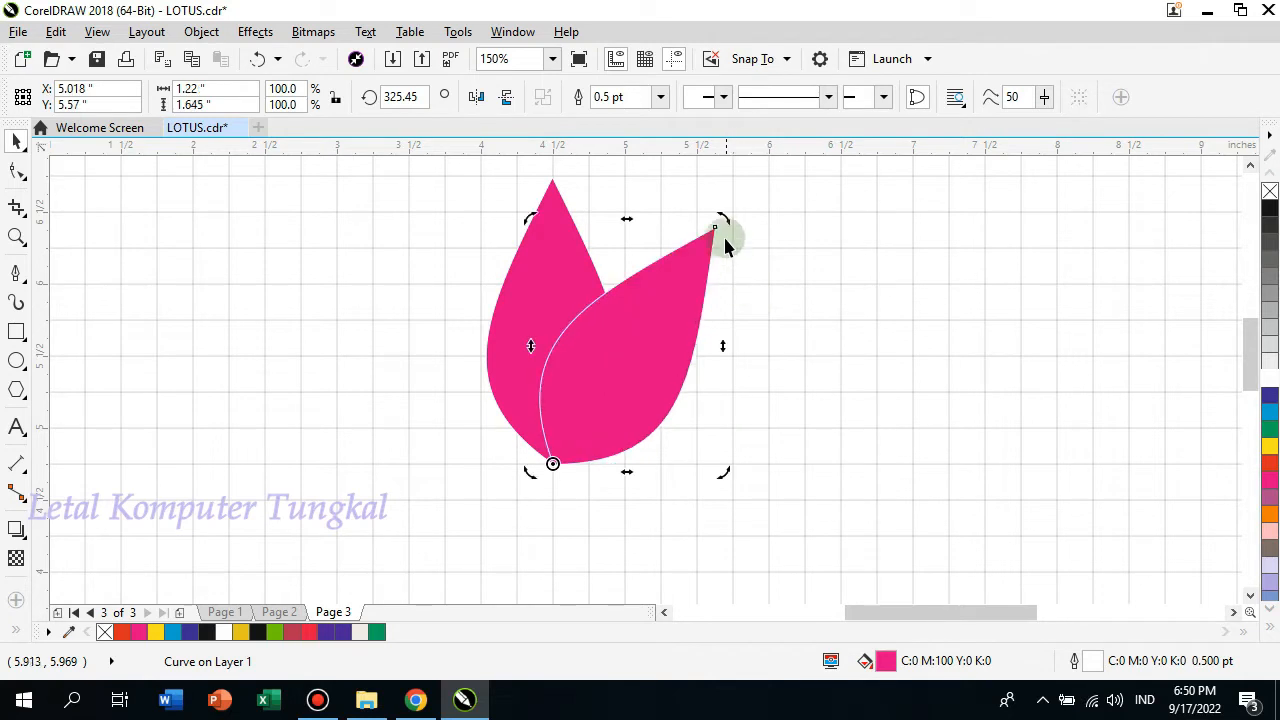
{"action": "left_click_drag", "start_coordinate": [724, 221], "coordinate": [834, 387]}
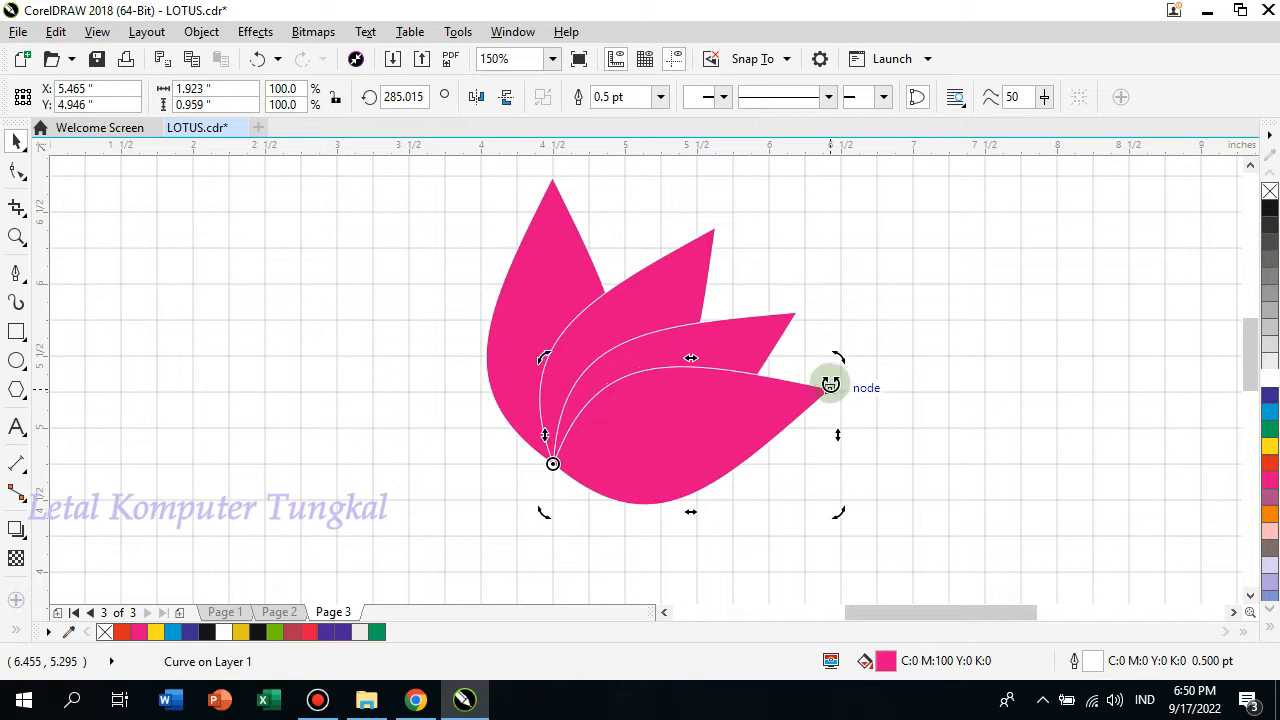
Bend the second petal's upper edge inward with its curve handles and send the petal behind the upright one
{"action": "left_click", "coordinate": [670, 286]}
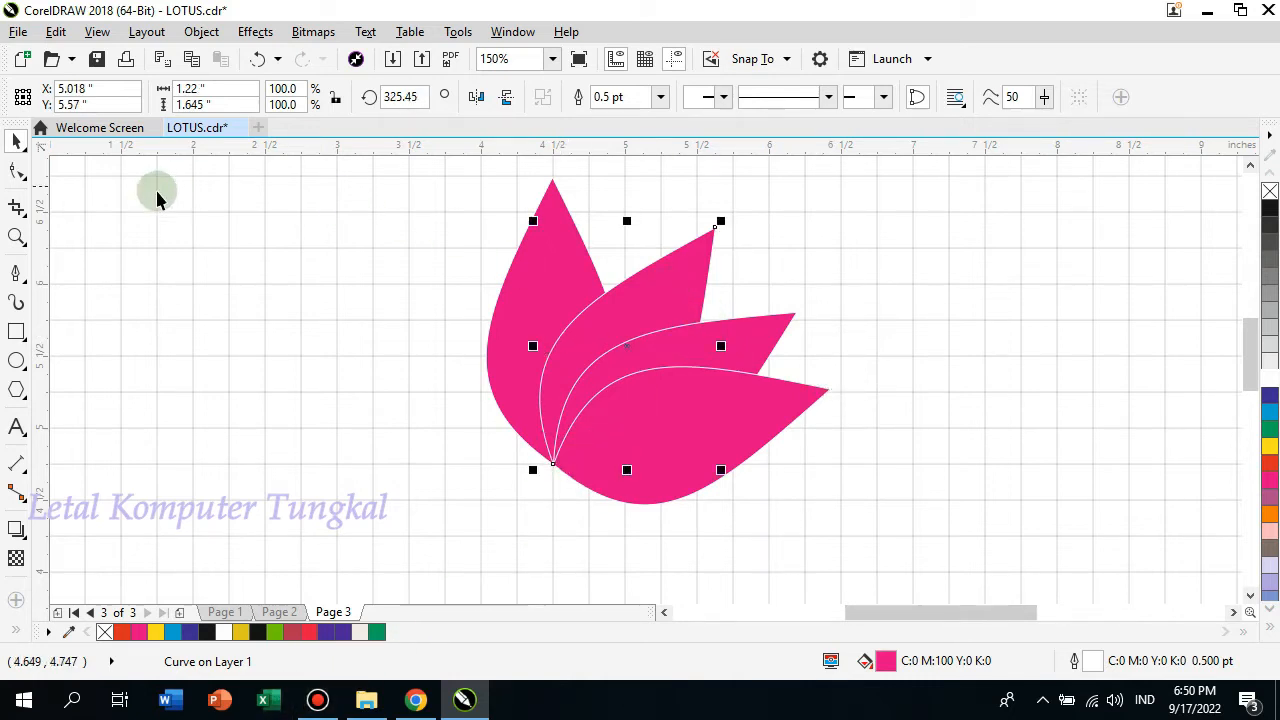
{"action": "left_click", "coordinate": [17, 171]}
{"action": "left_click", "coordinate": [712, 232]}
{"action": "left_click", "coordinate": [582, 300]}
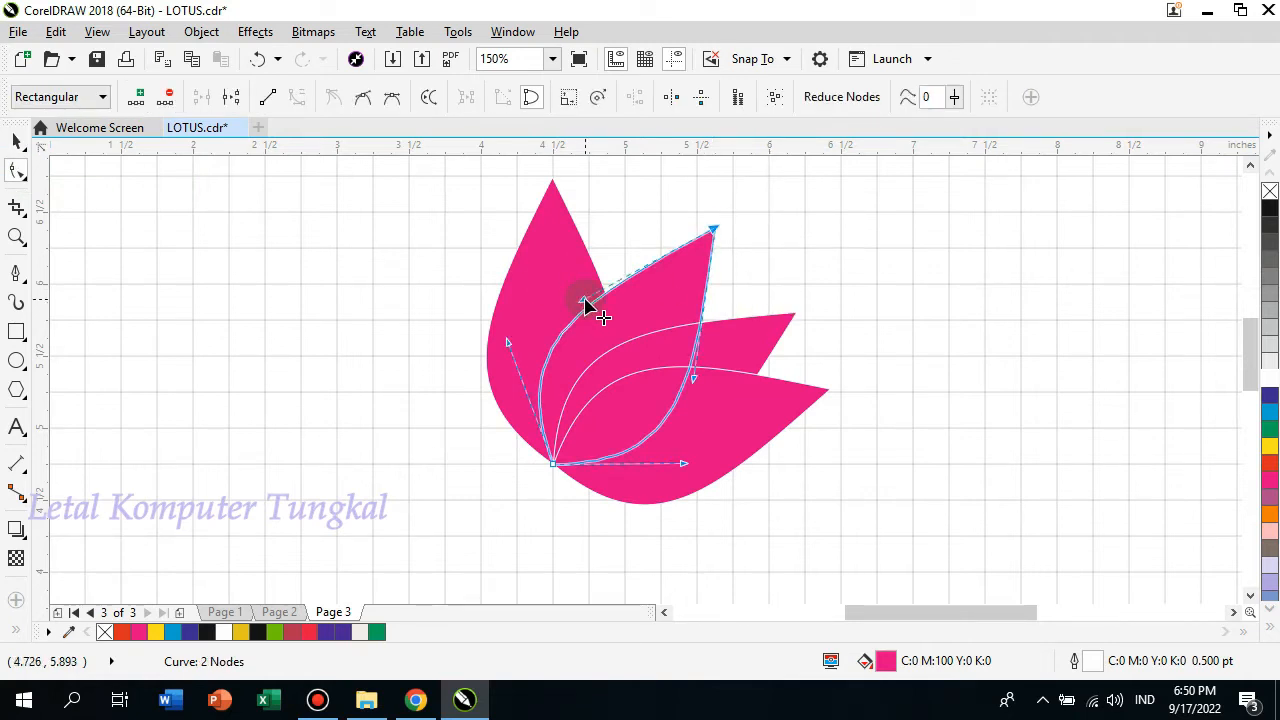
{"action": "left_click_drag", "start_coordinate": [586, 303], "coordinate": [640, 314]}
{"action": "left_click_drag", "start_coordinate": [508, 343], "coordinate": [542, 297]}
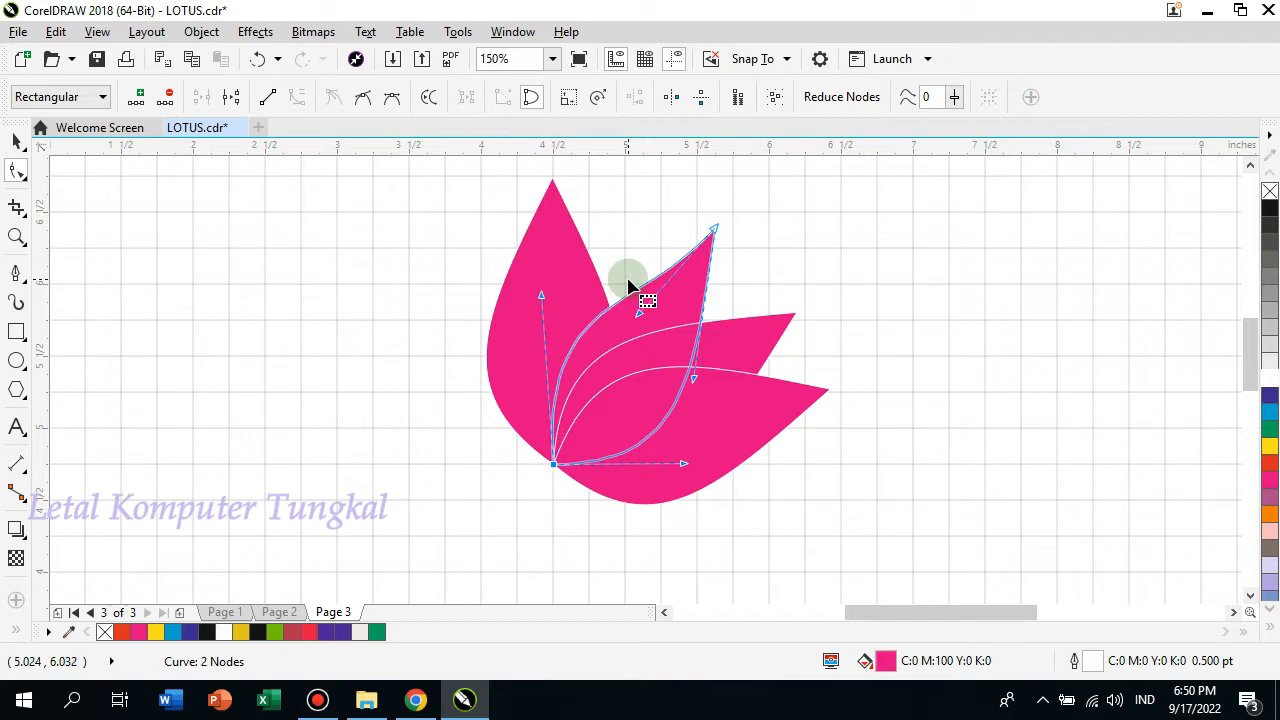
{"action": "key", "text": "ctrl+Page_Down"}
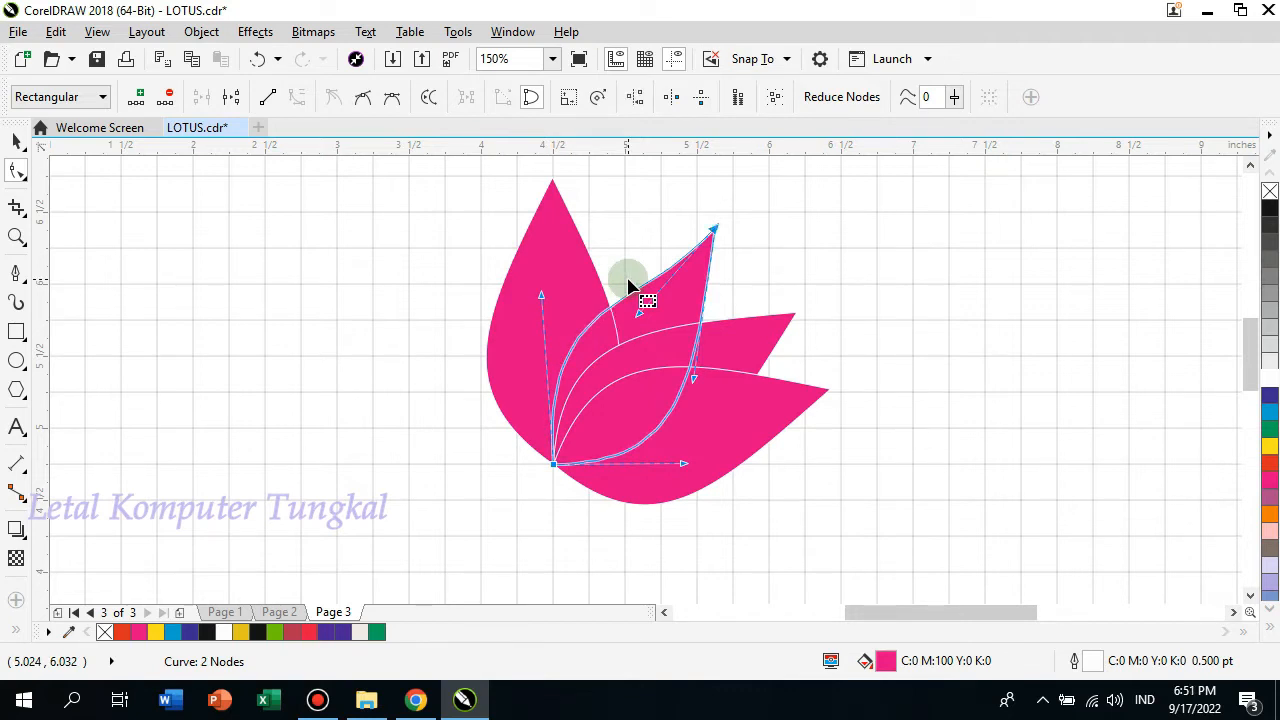
Scale the third petal down proportionally to about 88.8% while keeping its base at the shared tip
{"action": "left_click", "coordinate": [764, 337]}
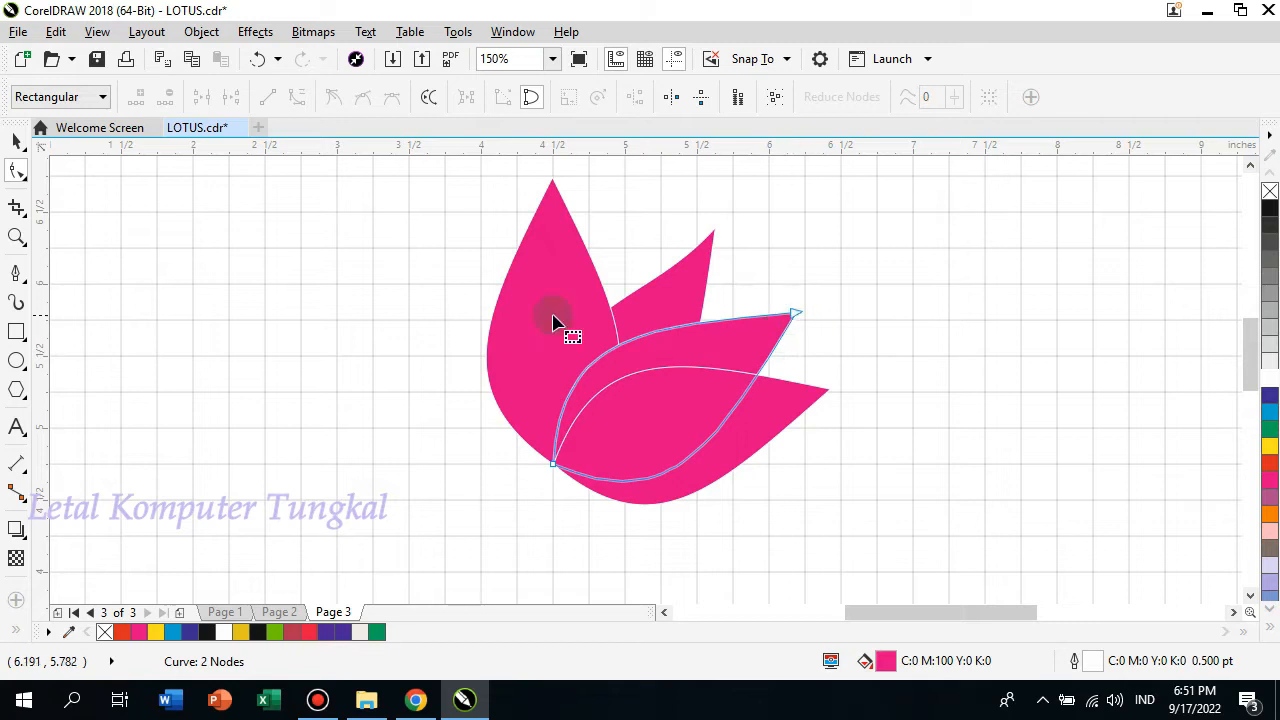
{"action": "left_click", "coordinate": [18, 140]}
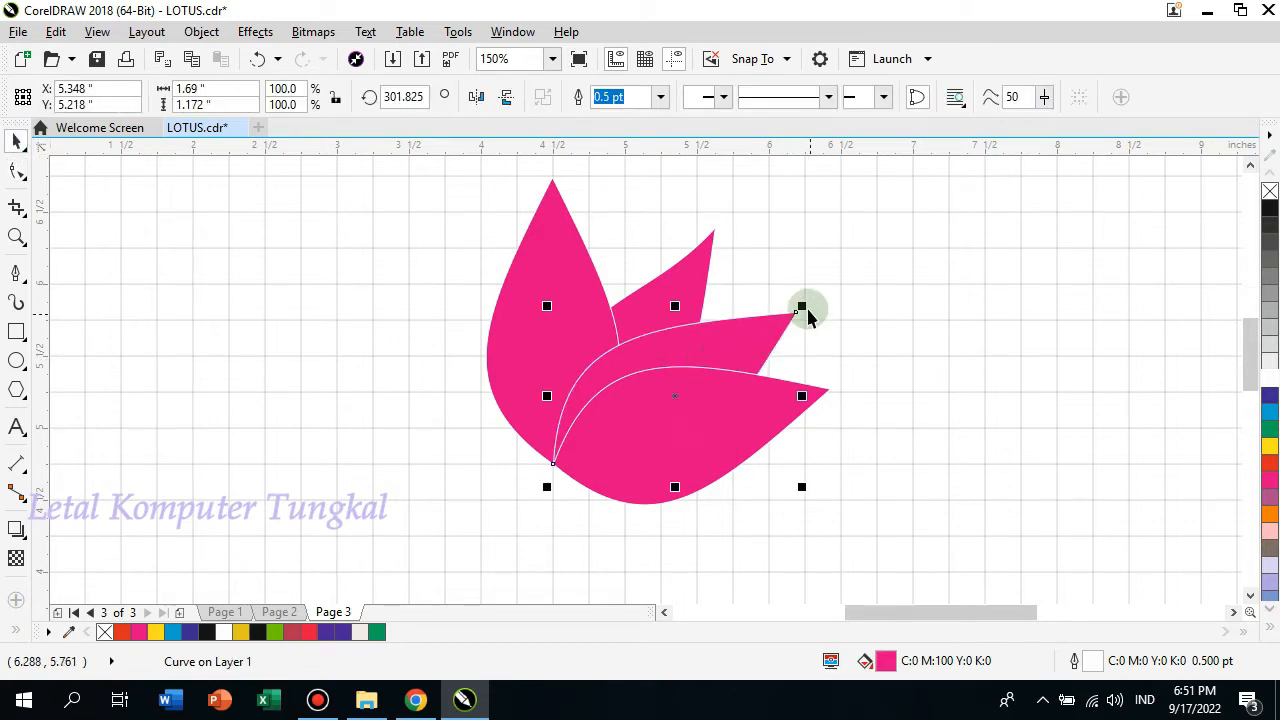
{"action": "left_click_drag", "start_coordinate": [805, 308], "coordinate": [776, 323]}
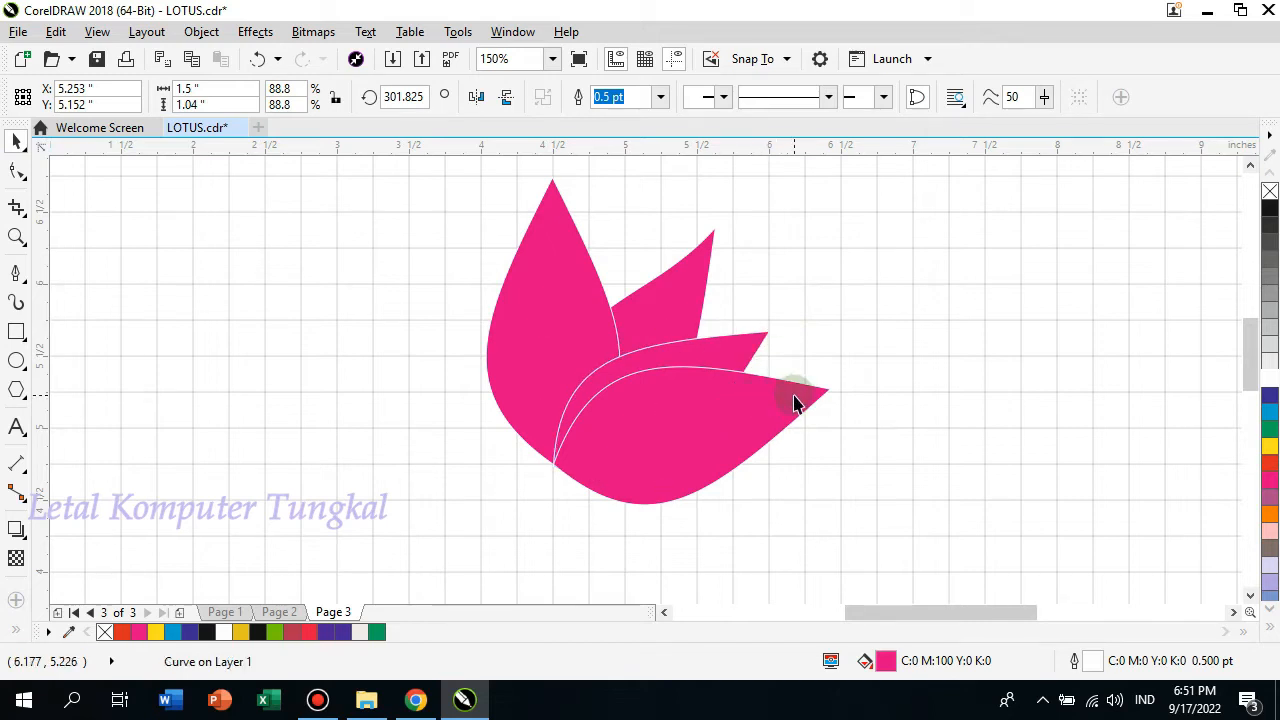
Rotate the lowest petal slightly further clockwise and shrink it to about 1.7 inches wide and 0.78 inch high
{"action": "left_click", "coordinate": [792, 395]}
{"action": "left_click", "coordinate": [792, 392]}
{"action": "left_click_drag", "start_coordinate": [836, 361], "coordinate": [845, 378]}
{"action": "left_click", "coordinate": [784, 425]}
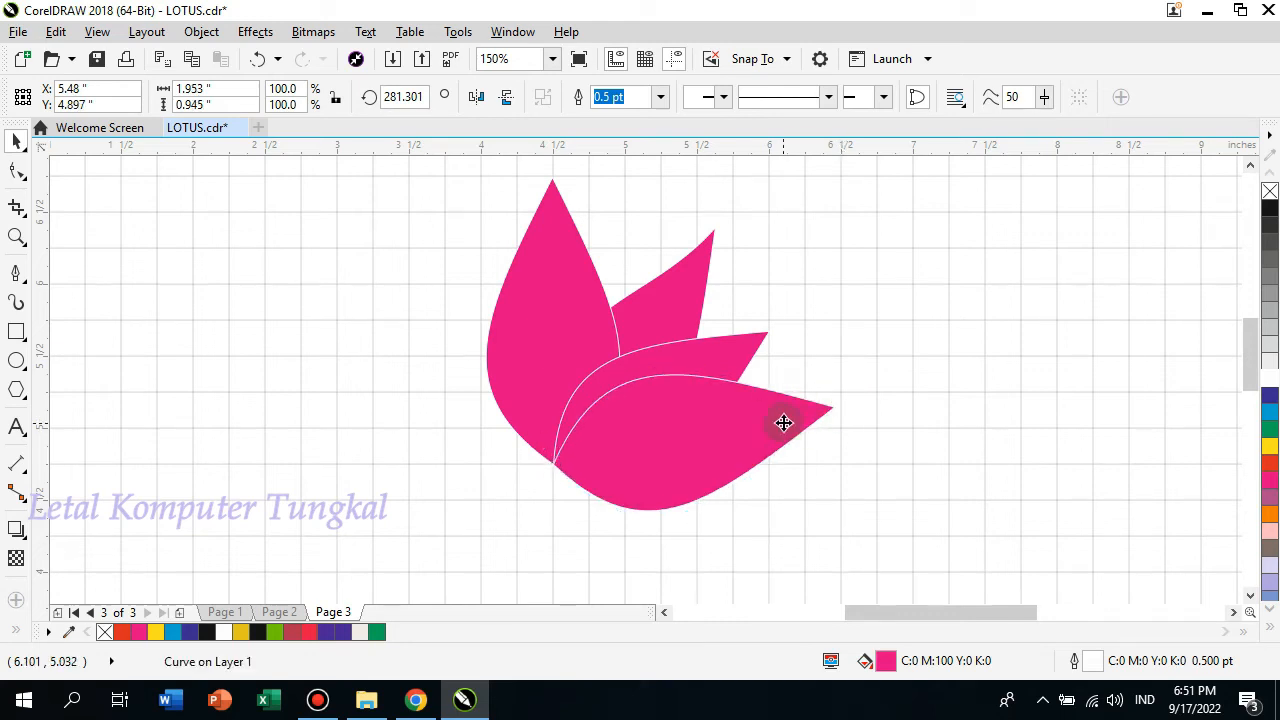
{"action": "left_click_drag", "start_coordinate": [840, 441], "coordinate": [802, 442]}
{"action": "left_click_drag", "start_coordinate": [674, 510], "coordinate": [675, 492]}
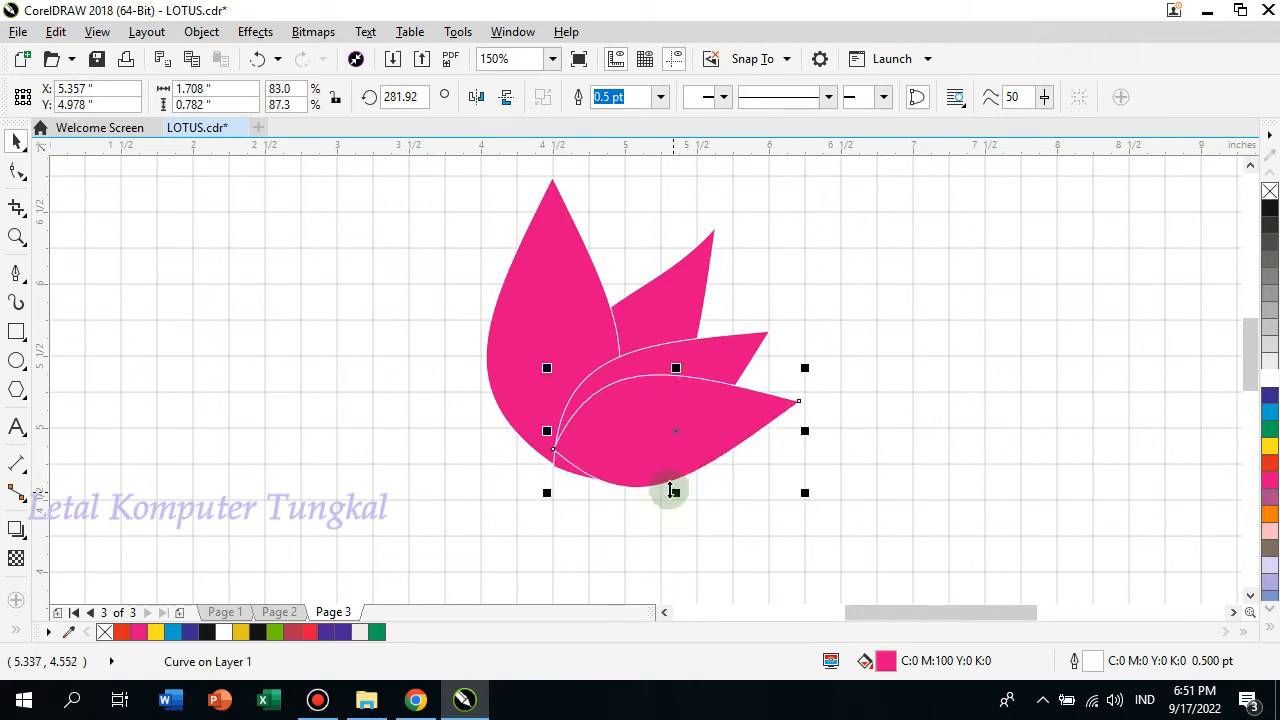
Reshape the lowest petal's underside with its curve handles so the edge bends inward toward the pointed tip
{"action": "left_click", "coordinate": [17, 171]}
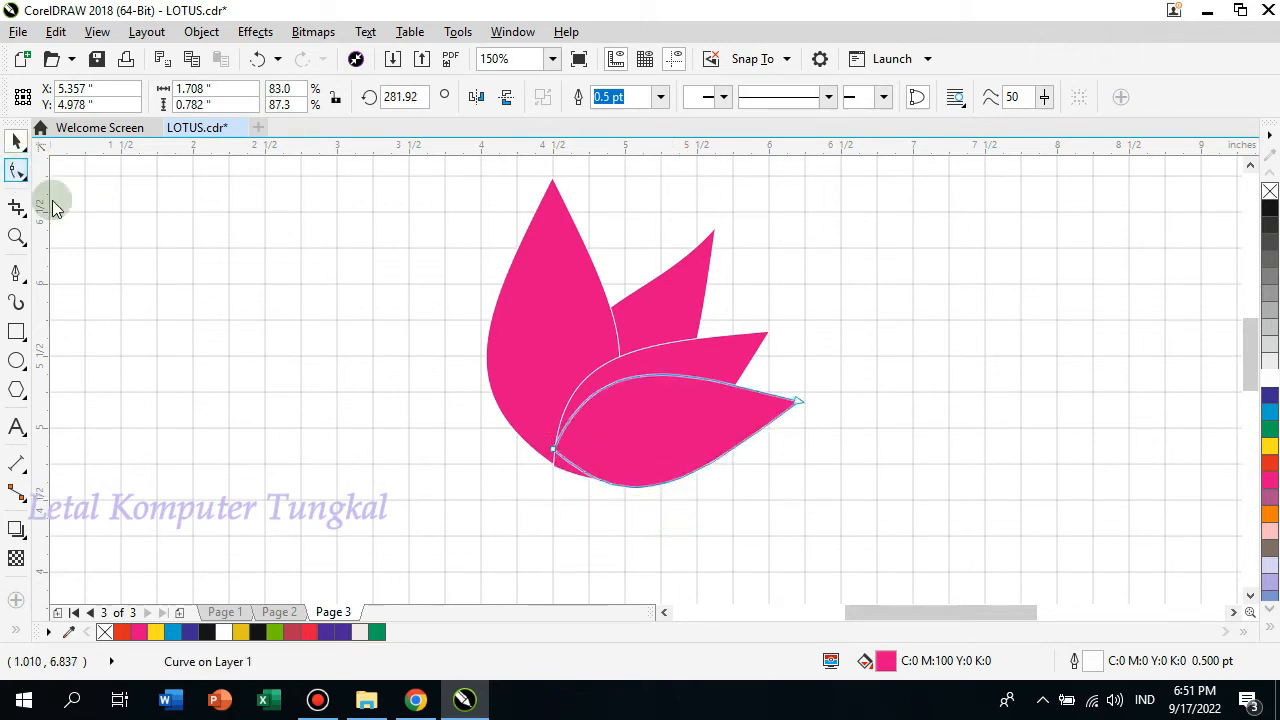
{"action": "left_click", "coordinate": [798, 402]}
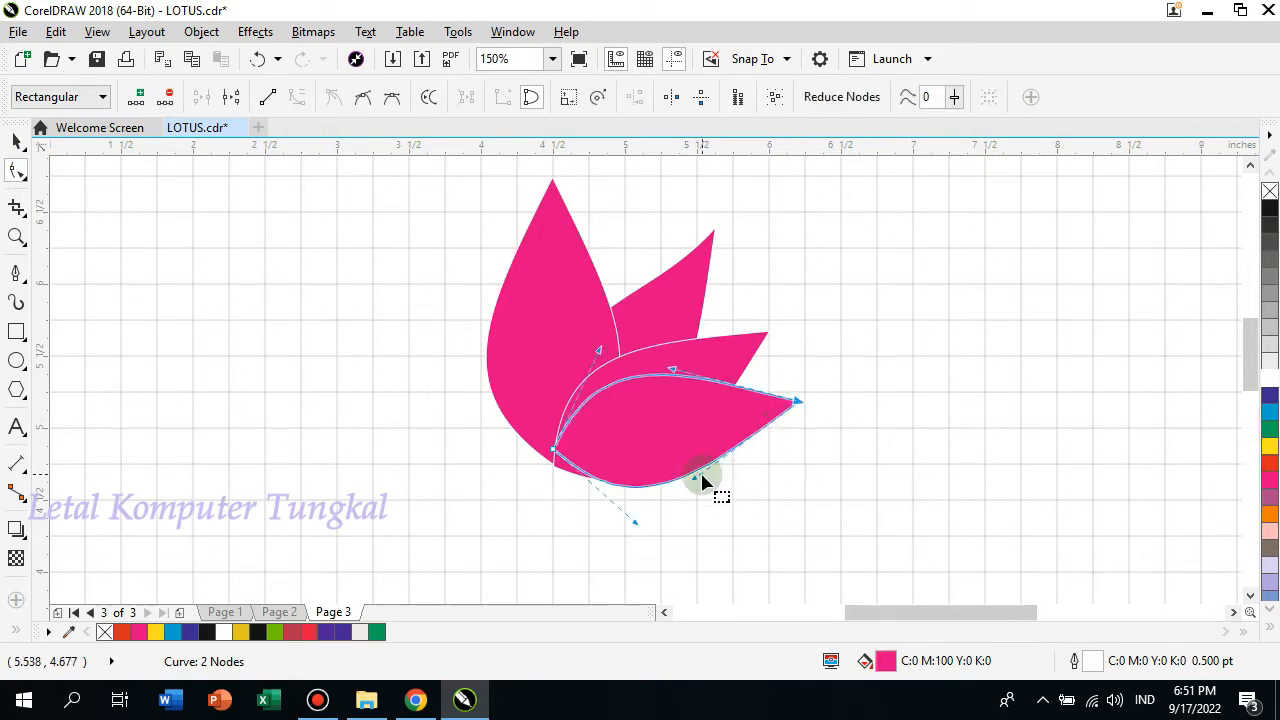
{"action": "left_click_drag", "start_coordinate": [697, 485], "coordinate": [668, 457]}
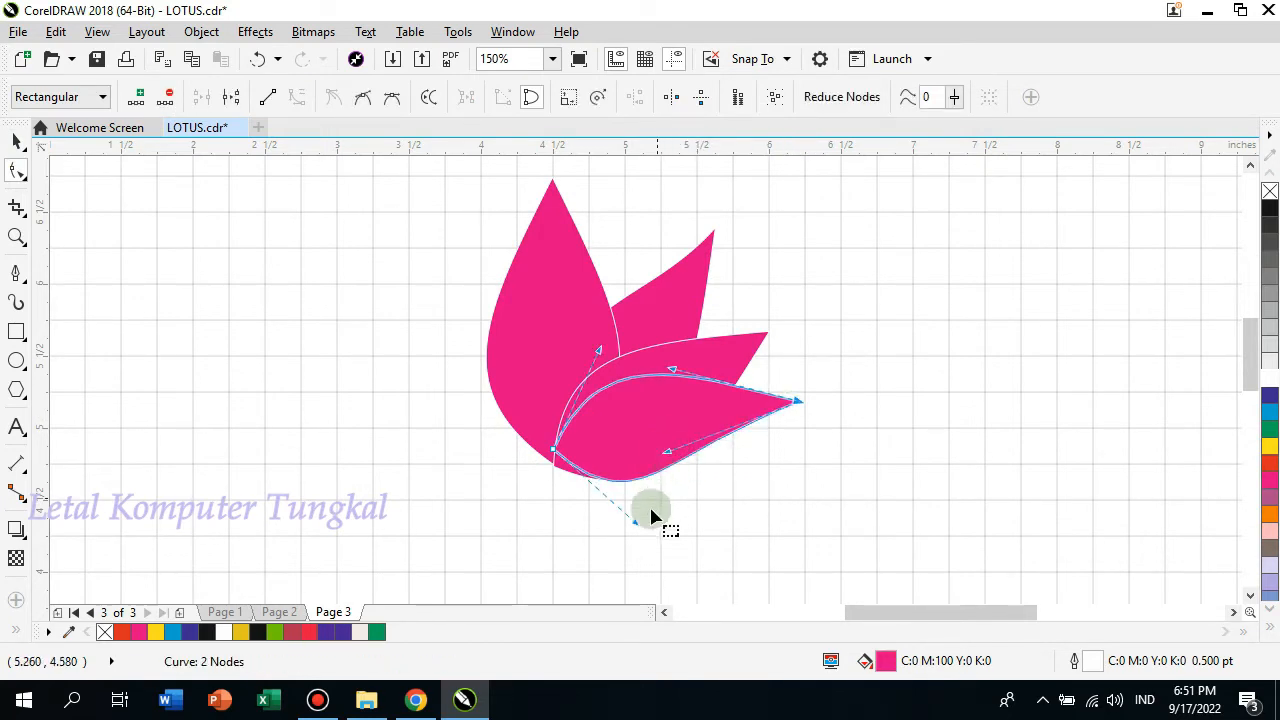
{"action": "left_click_drag", "start_coordinate": [636, 526], "coordinate": [648, 525]}
Move the lowest petal down so its base tip meets the shared base point of the other petals
{"action": "left_click", "coordinate": [16, 143]}
{"action": "left_click_drag", "start_coordinate": [643, 417], "coordinate": [677, 432]}
{"action": "mouse_move", "coordinate": [665, 377]}
{"action": "left_mouse_down"}
{"action": "mouse_move", "coordinate": [705, 372]}
{"action": "mouse_move", "coordinate": [680, 371]}
{"action": "left_mouse_up"}
{"action": "left_click", "coordinate": [760, 422]}
{"action": "left_click_drag", "start_coordinate": [757, 425], "coordinate": [731, 424]}
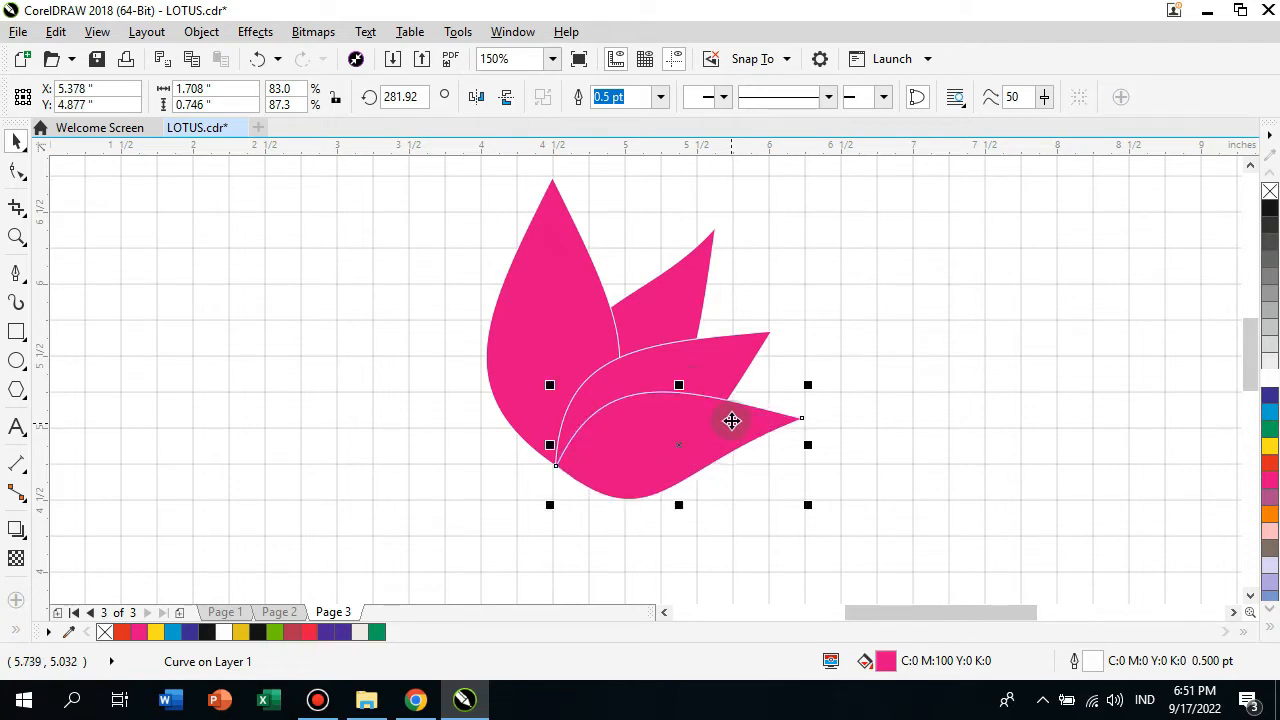
Reorder the two lower petals behind the others, with the third petal furthest back behind the lowest one
{"action": "left_click", "coordinate": [727, 377]}
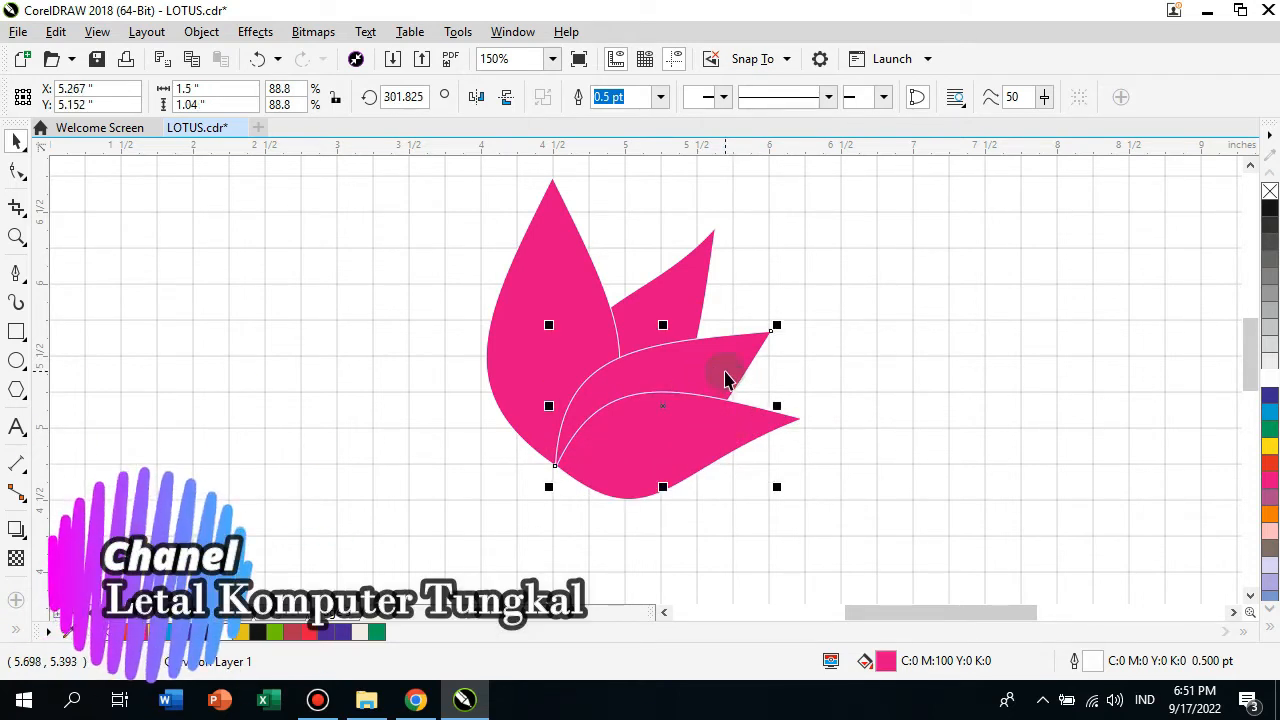
{"action": "key", "text": "shift+Page_Down"}
{"action": "left_click", "coordinate": [699, 442]}
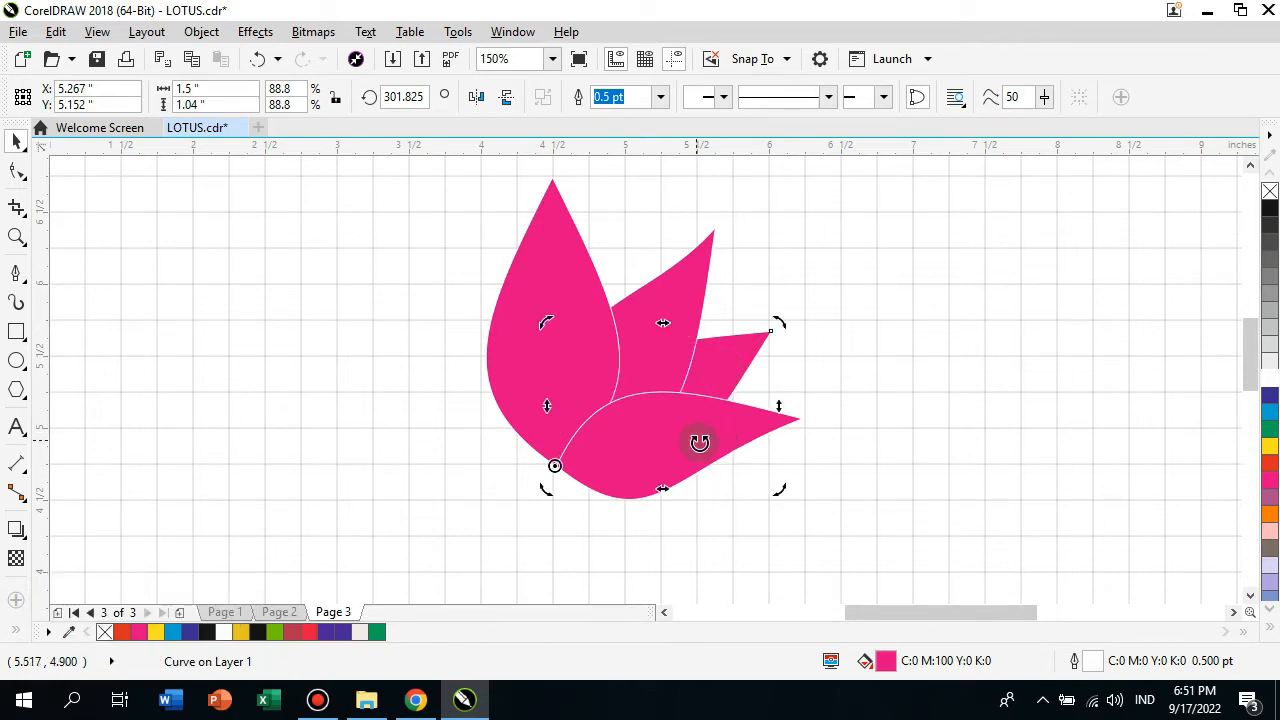
{"action": "left_click", "coordinate": [866, 405]}
{"action": "left_click", "coordinate": [769, 424]}
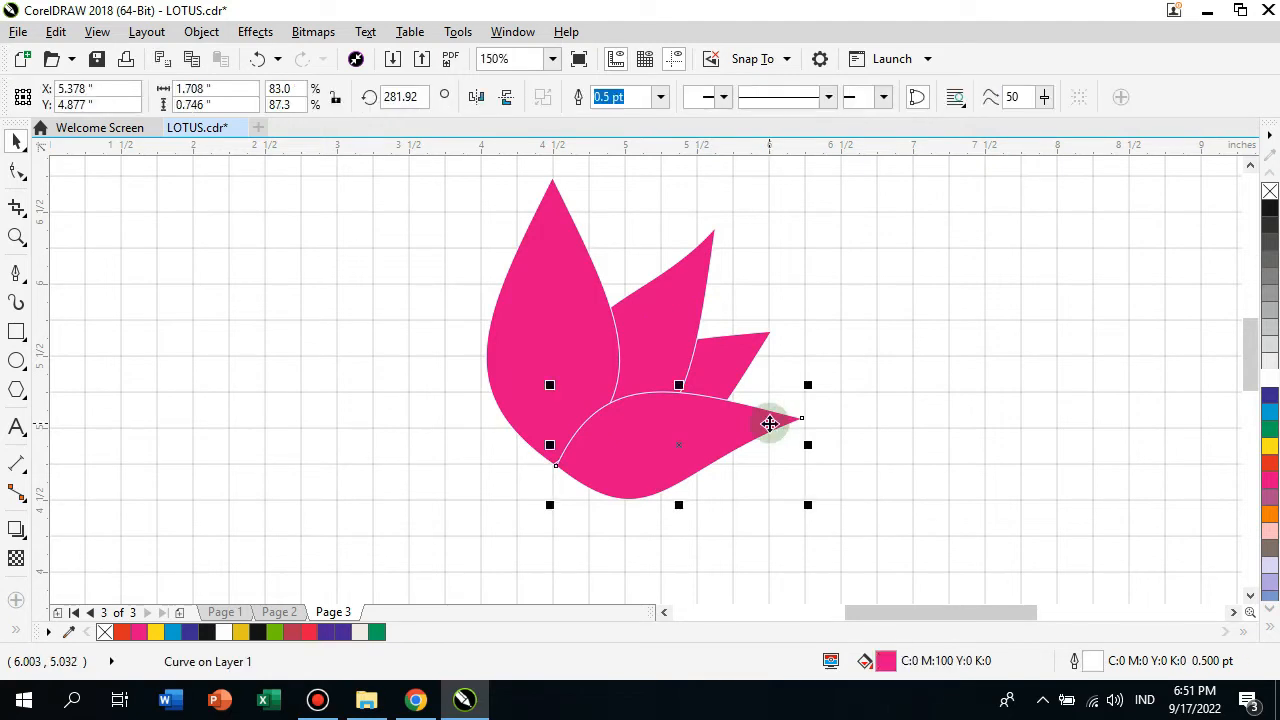
{"action": "key", "text": "shift+Page_Down"}
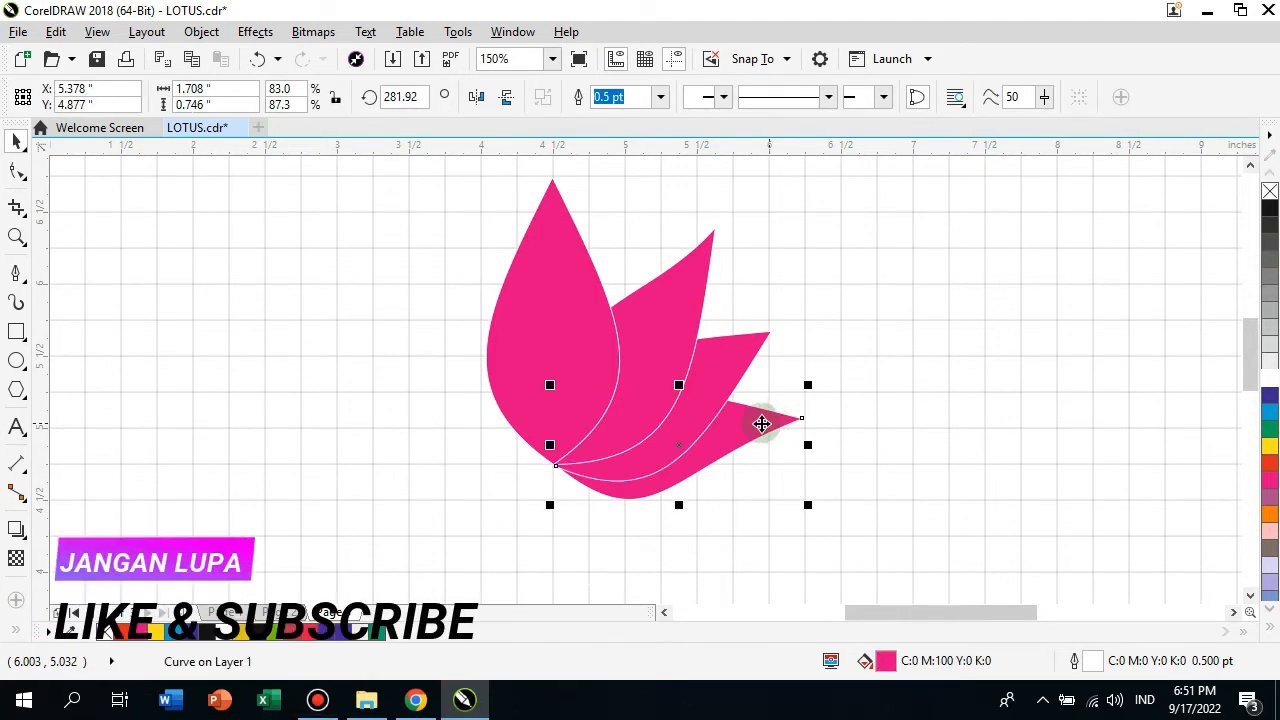
{"action": "left_click", "coordinate": [733, 354]}
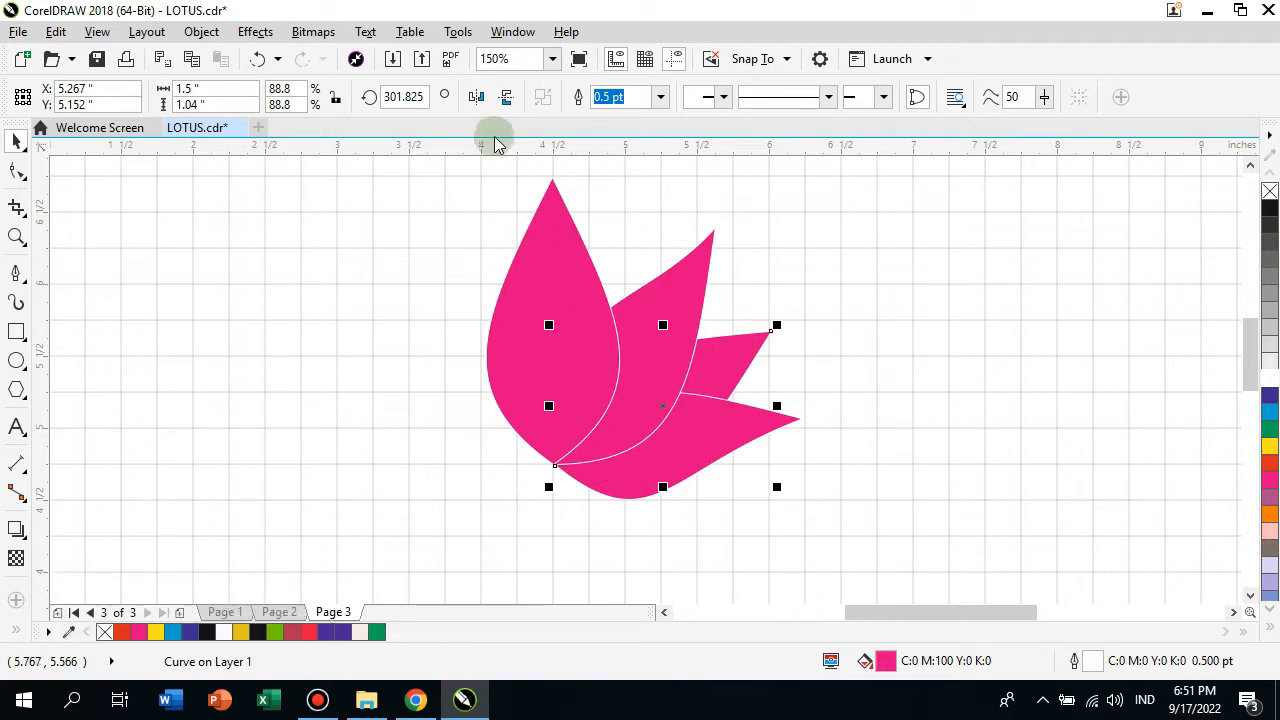
Select all four petals and set their white outline width to 2.0 pt
{"action": "left_click_drag", "start_coordinate": [422, 166], "coordinate": [478, 220]}
{"action": "left_click_drag", "start_coordinate": [927, 572], "coordinate": [928, 574]}
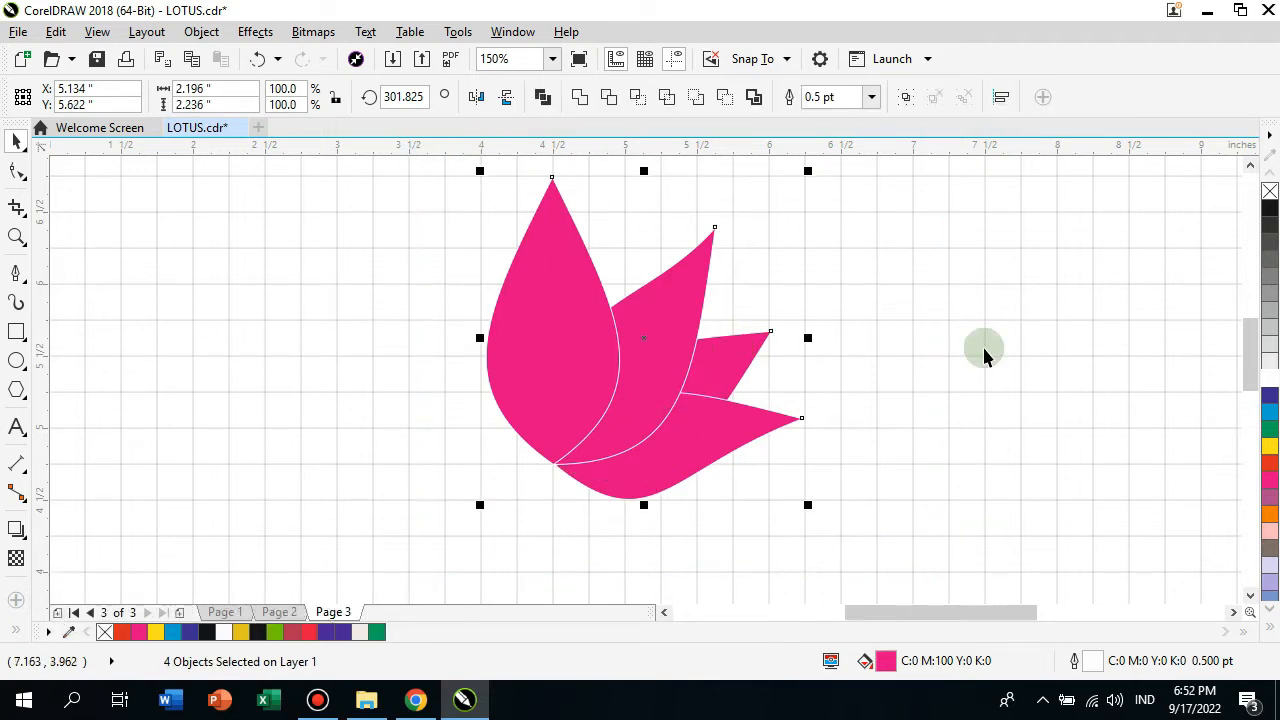
{"action": "left_click", "coordinate": [871, 96]}
{"action": "left_click", "coordinate": [844, 212]}
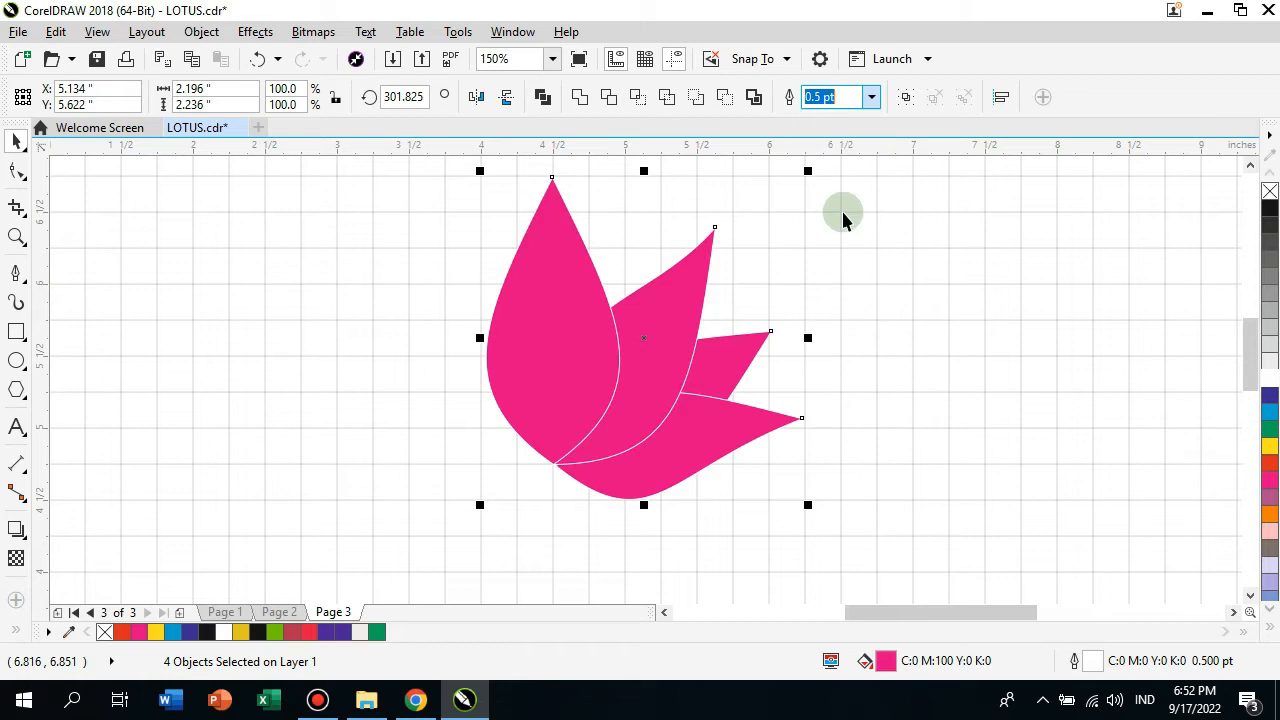
{"action": "left_click", "coordinate": [937, 376]}
Rotate the second petal slightly counterclockwise about the shared base, to about 329.2 degrees
{"action": "left_click", "coordinate": [671, 271]}
{"action": "left_click", "coordinate": [684, 276]}
{"action": "mouse_move", "coordinate": [714, 223]}
{"action": "left_mouse_down"}
{"action": "mouse_move", "coordinate": [723, 214]}
{"action": "mouse_move", "coordinate": [700, 215]}
{"action": "left_mouse_up"}
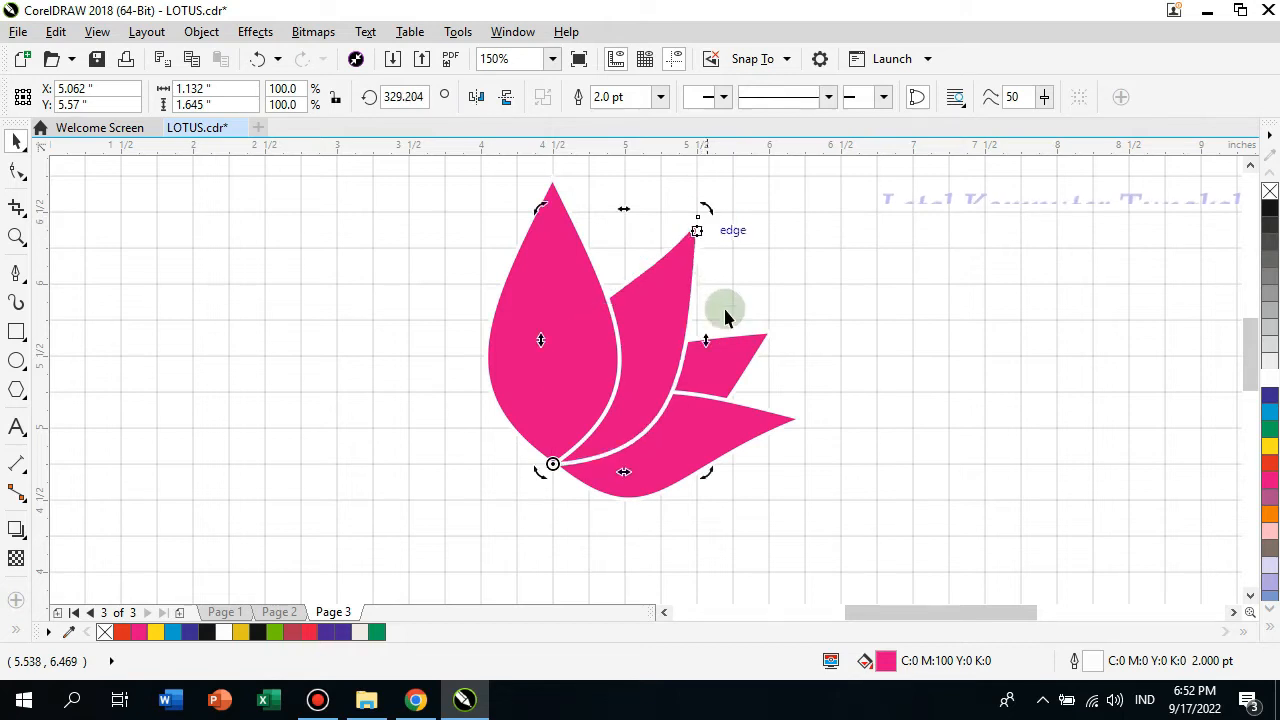
Narrow the third petal horizontally so its pointed end sits closer to the base, keeping its height
{"action": "left_click", "coordinate": [729, 370]}
{"action": "left_click", "coordinate": [731, 360]}
{"action": "left_click_drag", "start_coordinate": [733, 362], "coordinate": [739, 352]}
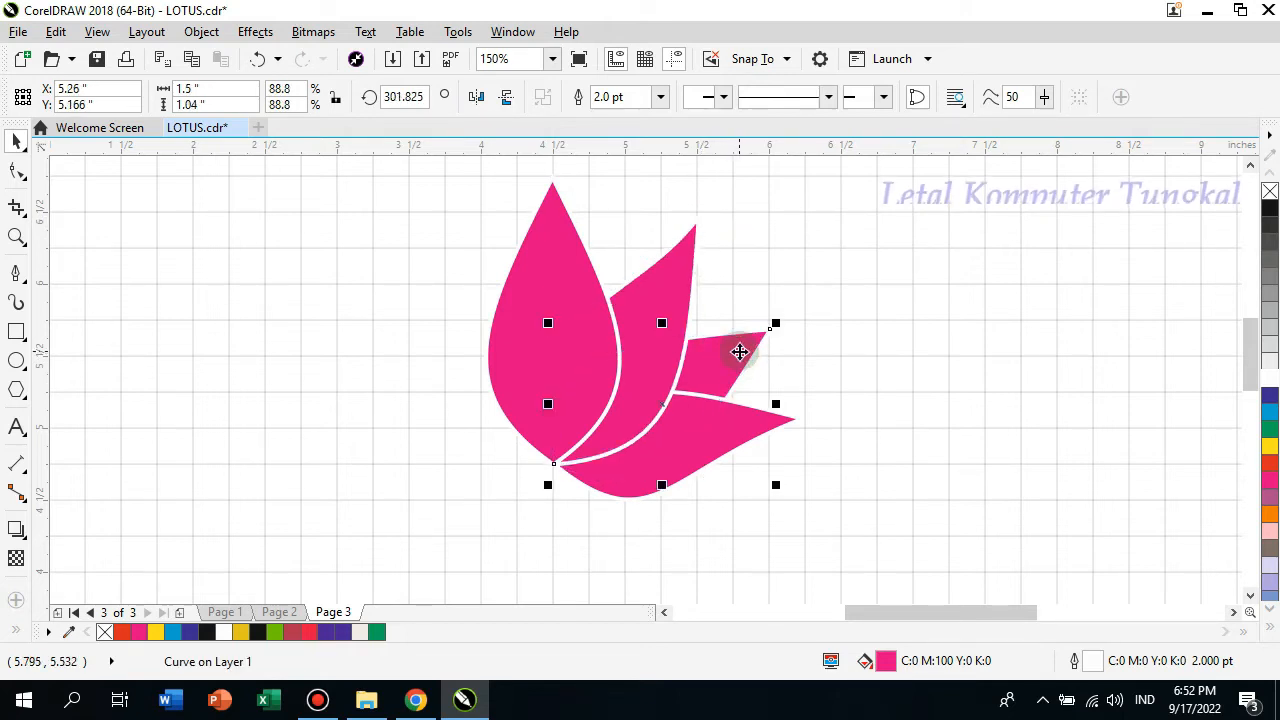
{"action": "key", "text": "ctrl+z"}
{"action": "left_click_drag", "start_coordinate": [776, 405], "coordinate": [760, 406]}
Flatten the lowest petal from its upper side to about 0.69 inch high
{"action": "left_click", "coordinate": [736, 418]}
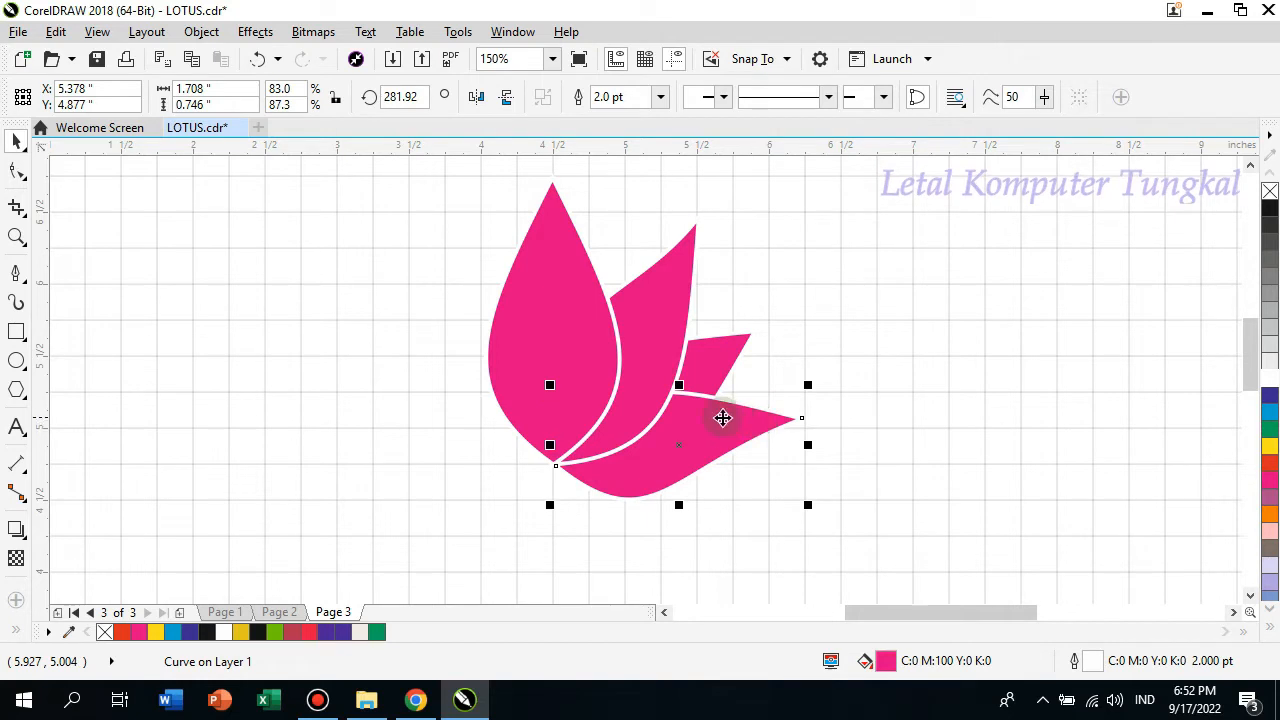
{"action": "left_click_drag", "start_coordinate": [681, 389], "coordinate": [700, 410]}
{"action": "left_click", "coordinate": [688, 422]}
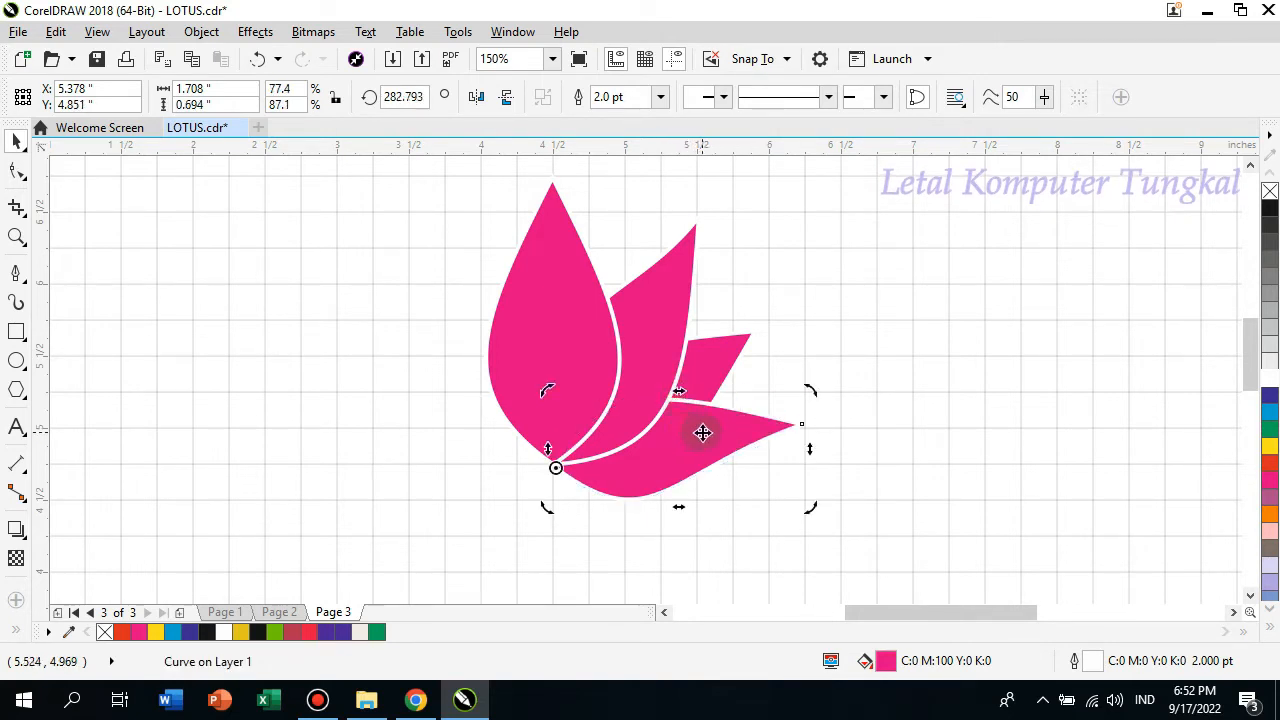
{"action": "left_click", "coordinate": [702, 432]}
Reshape the lowest petal with its curve handles, raising the upper edge and making the underside shallower
{"action": "left_click", "coordinate": [17, 171]}
{"action": "left_click", "coordinate": [804, 426]}
{"action": "left_click_drag", "start_coordinate": [675, 395], "coordinate": [661, 378]}
{"action": "left_click_drag", "start_coordinate": [671, 473], "coordinate": [665, 466]}
{"action": "left_click_drag", "start_coordinate": [656, 544], "coordinate": [667, 539]}
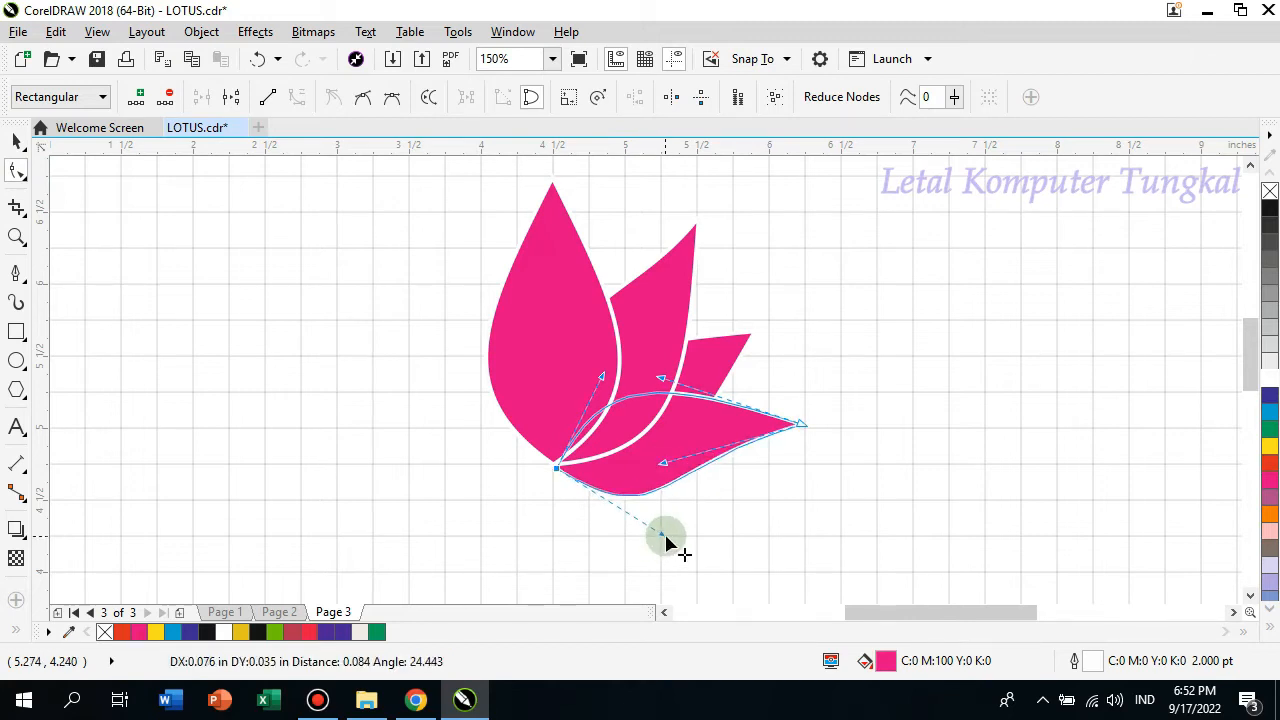
{"action": "left_click", "coordinate": [17, 140]}
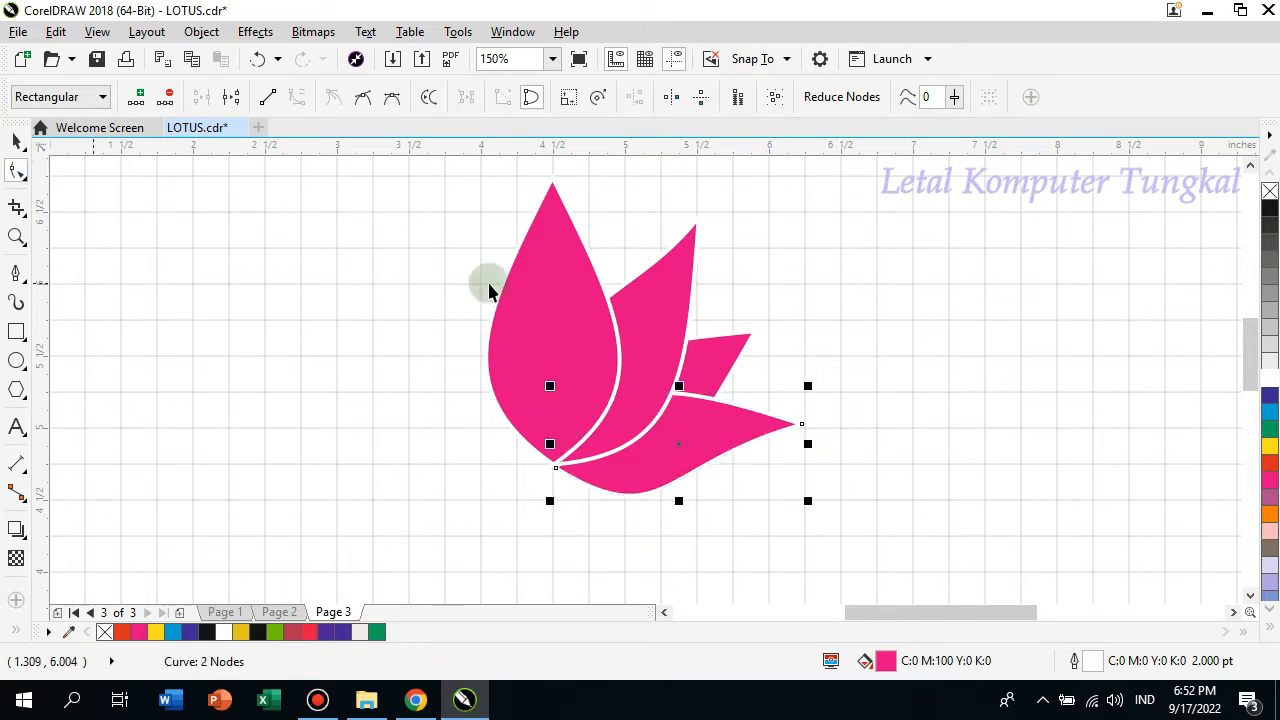
Mirror a copy of the three right-hand petals horizontally onto the left side of the flower
{"action": "left_click", "coordinate": [885, 232]}
{"action": "left_click_drag", "start_coordinate": [881, 208], "coordinate": [536, 545]}
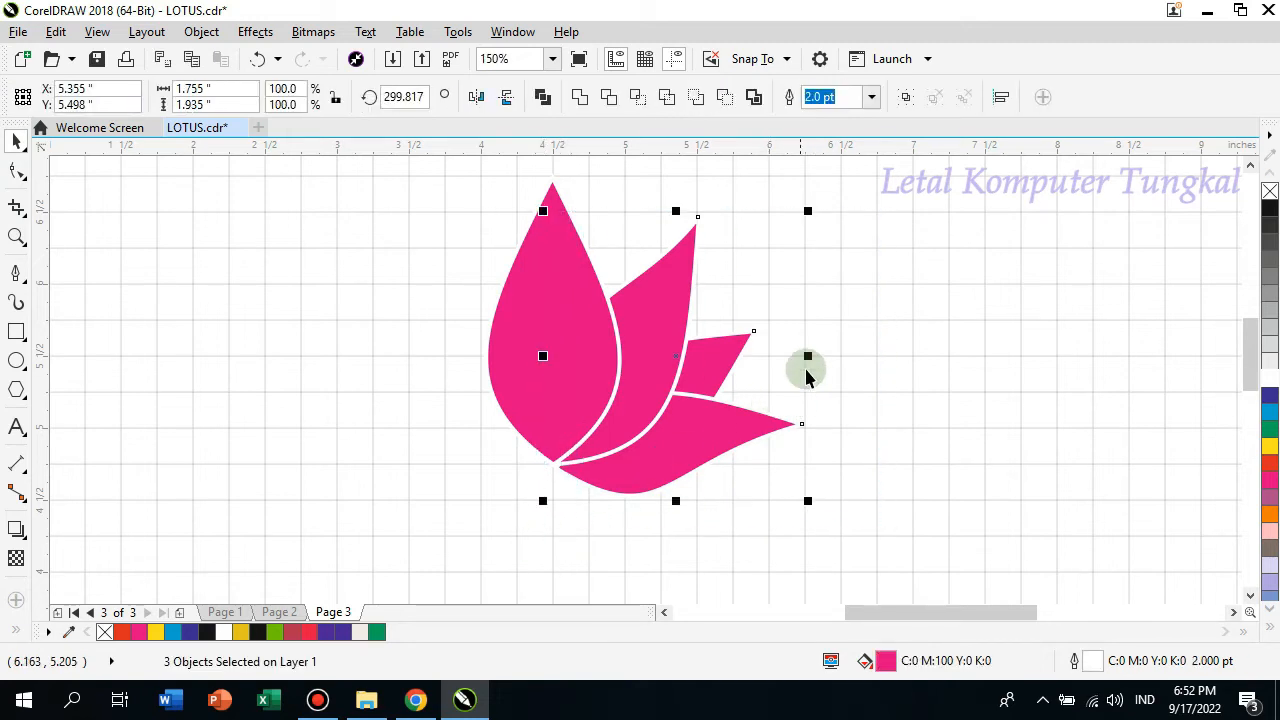
{"action": "left_click_drag", "start_coordinate": [811, 357], "coordinate": [397, 357]}
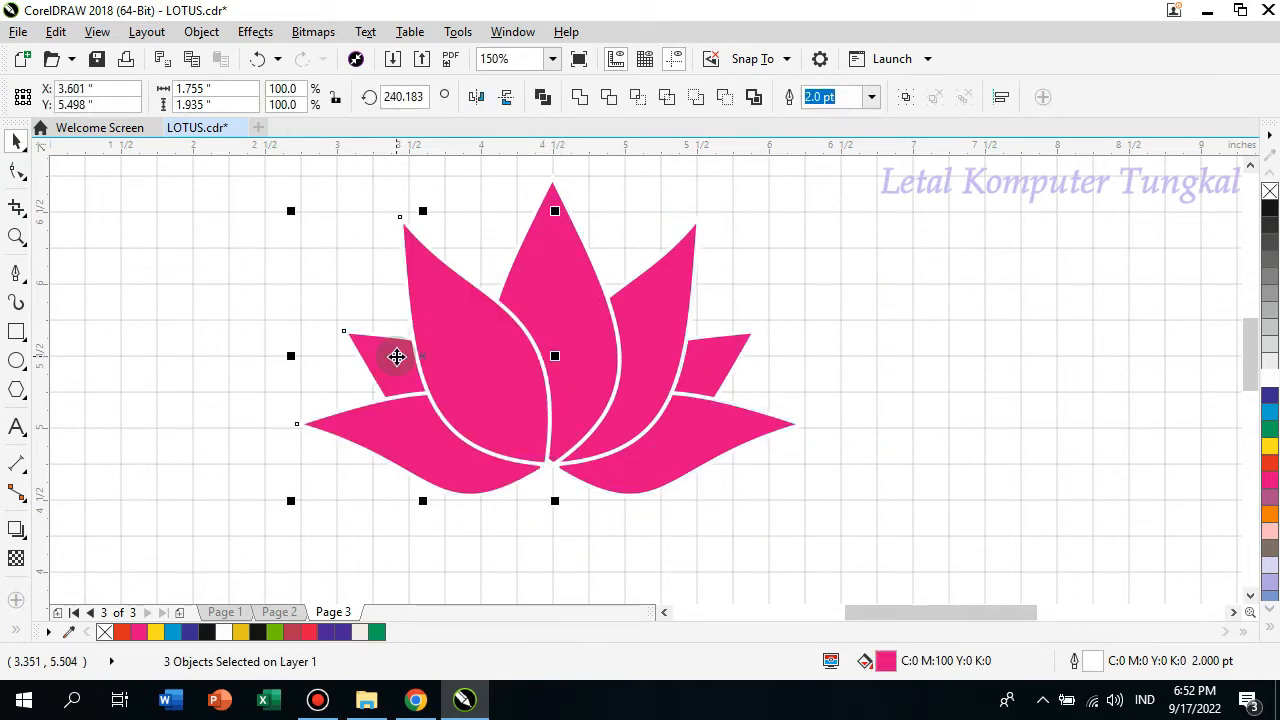
Nudge the mirrored petals 0.03 inch right toward the base and send them behind the central petal
{"action": "key", "text": "Right"}
{"action": "key", "text": "Right"}
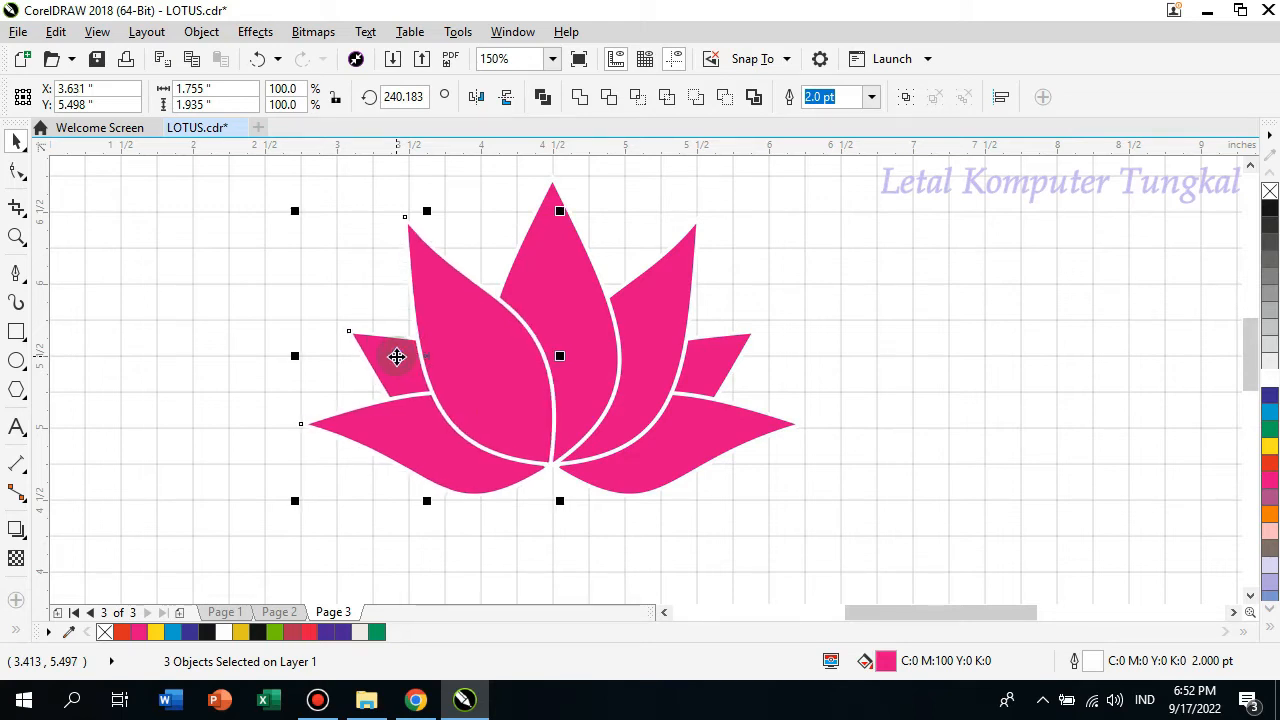
{"action": "key", "text": "shift+Page_Down"}
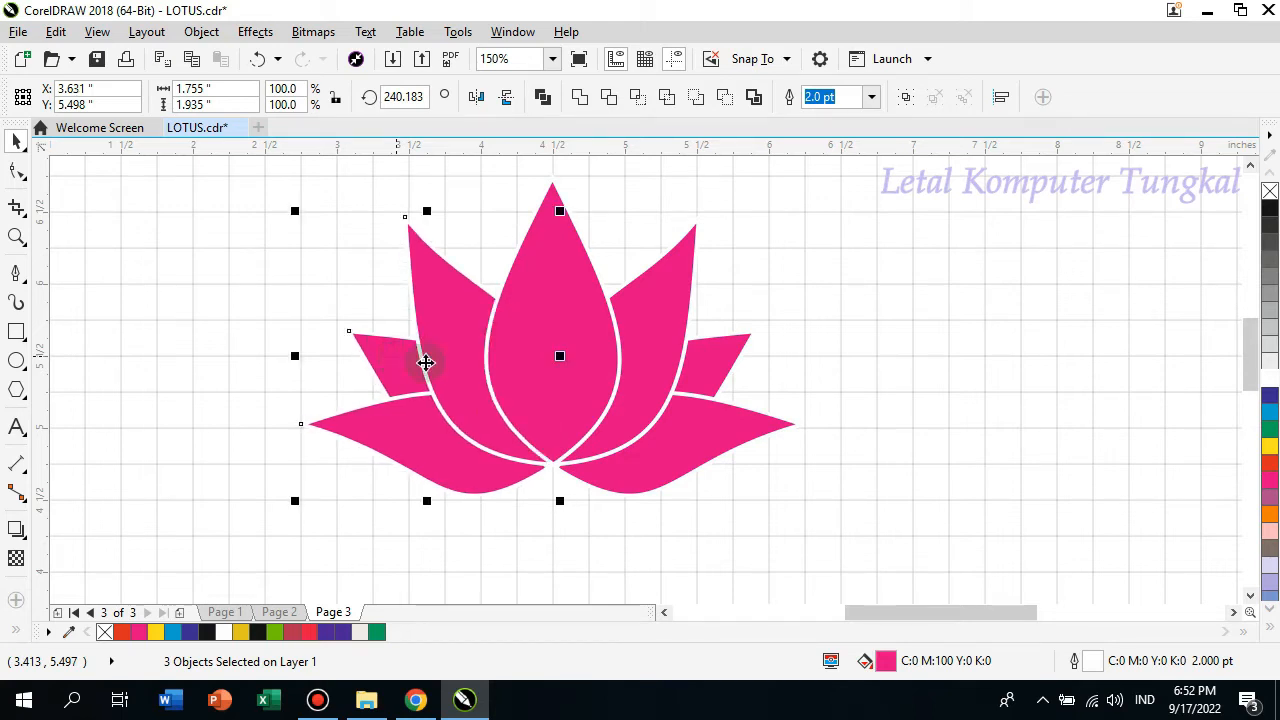
{"action": "left_click", "coordinate": [908, 367]}
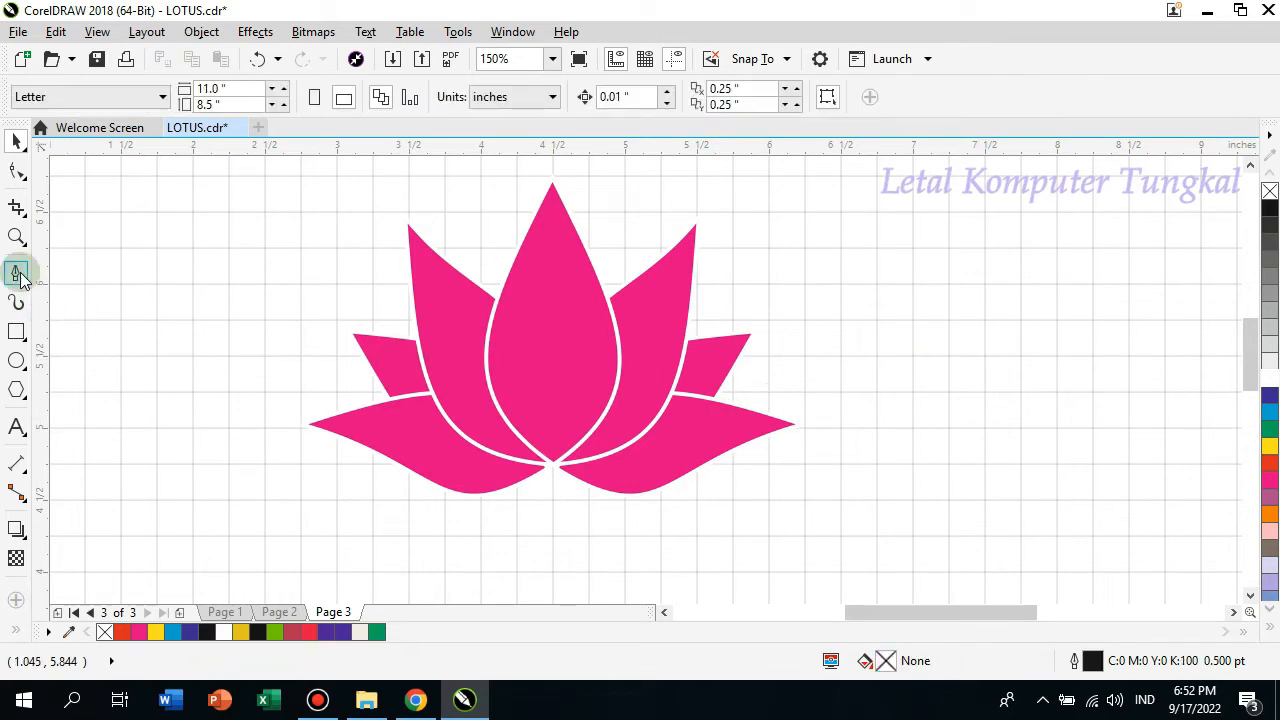
Draw a closed four-point diamond about 1 inch wide and 2 inches high with the Pen tool, to the right of the lotus
{"action": "left_click_drag", "start_coordinate": [919, 620], "coordinate": [957, 618]}
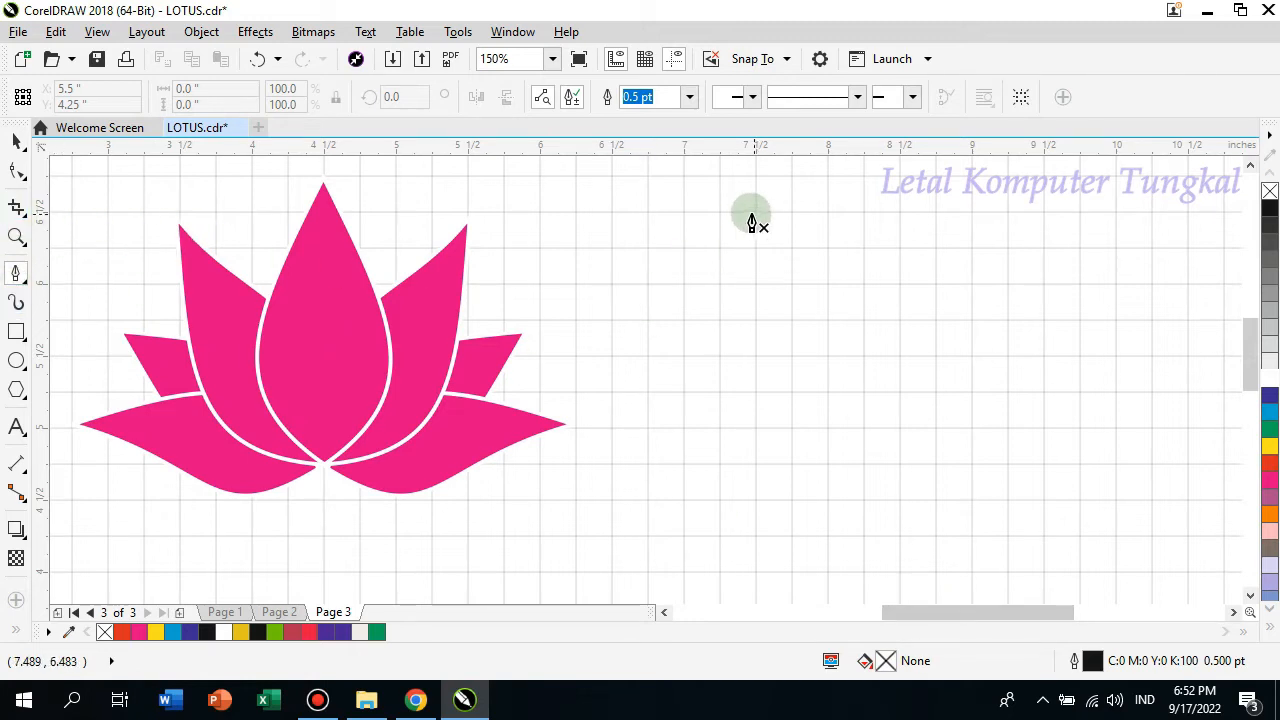
{"action": "left_click", "coordinate": [719, 179]}
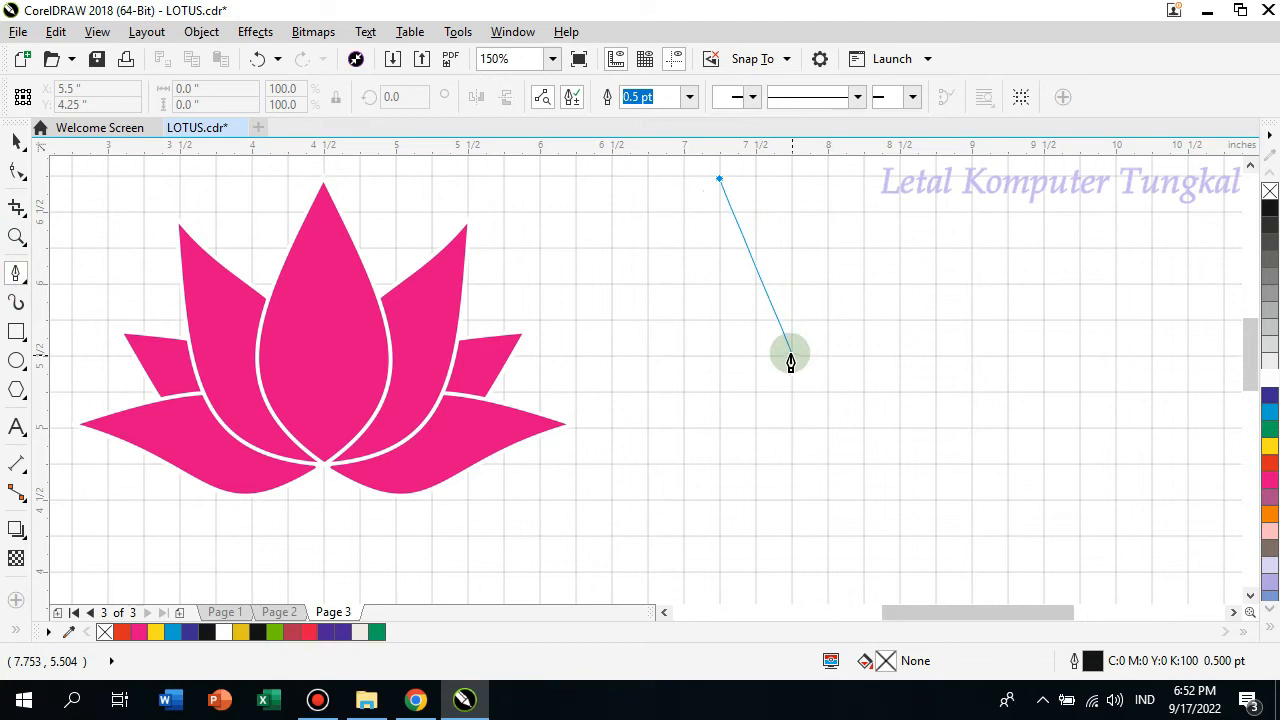
{"action": "left_click", "coordinate": [789, 322]}
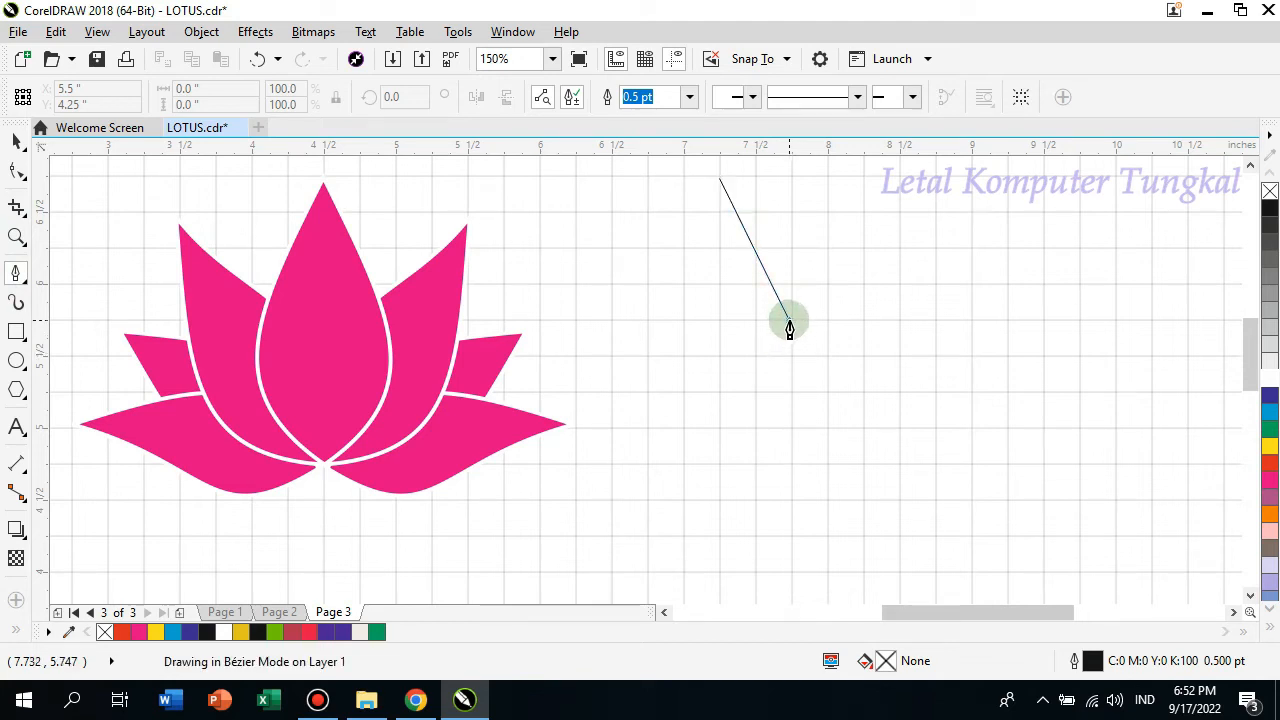
{"action": "left_click", "coordinate": [717, 466]}
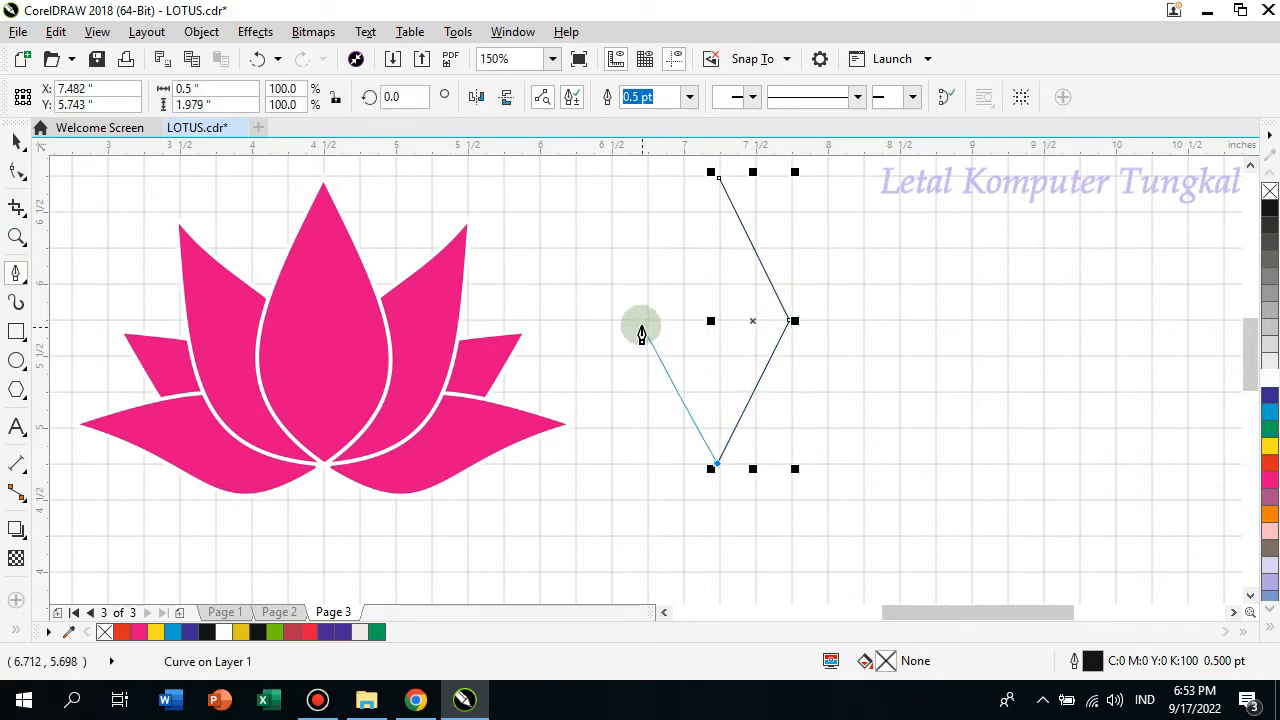
{"action": "left_click", "coordinate": [644, 322]}
{"action": "left_click", "coordinate": [716, 178]}
Convert the diamond's segments to curves and delete its two side nodes, leaving only the top and bottom points
{"action": "left_click", "coordinate": [15, 170]}
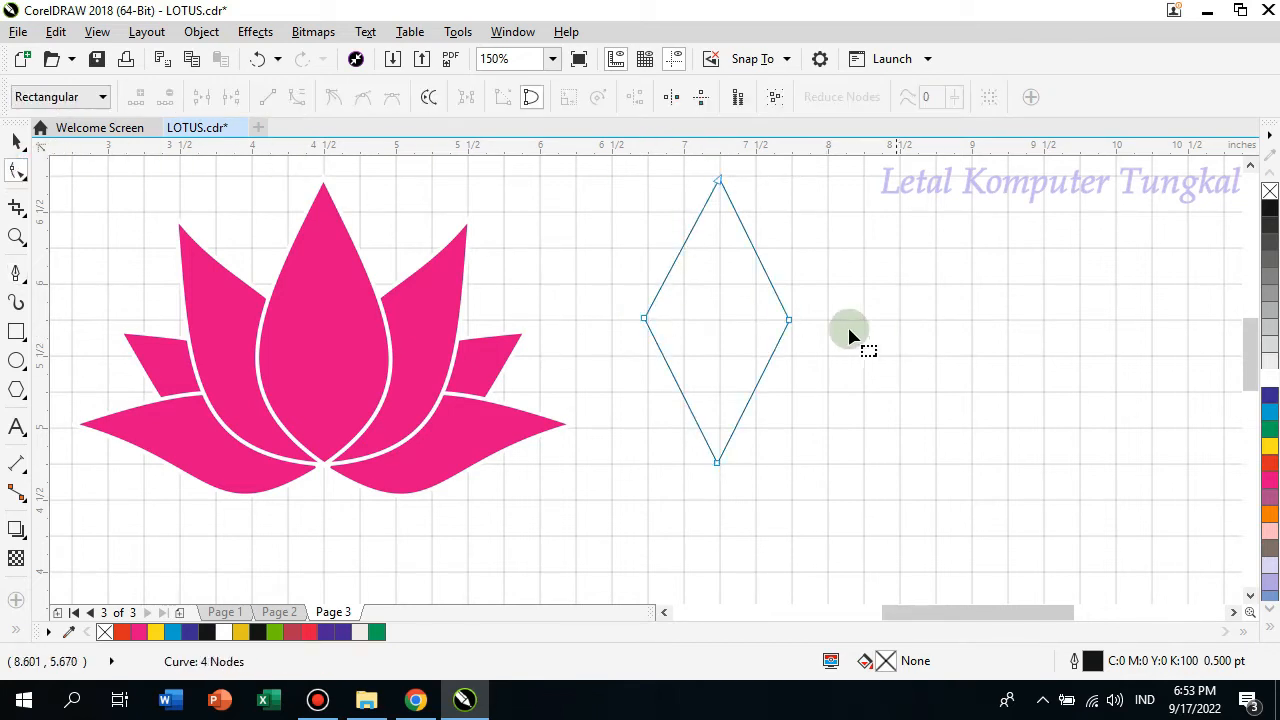
{"action": "left_click", "coordinate": [790, 322]}
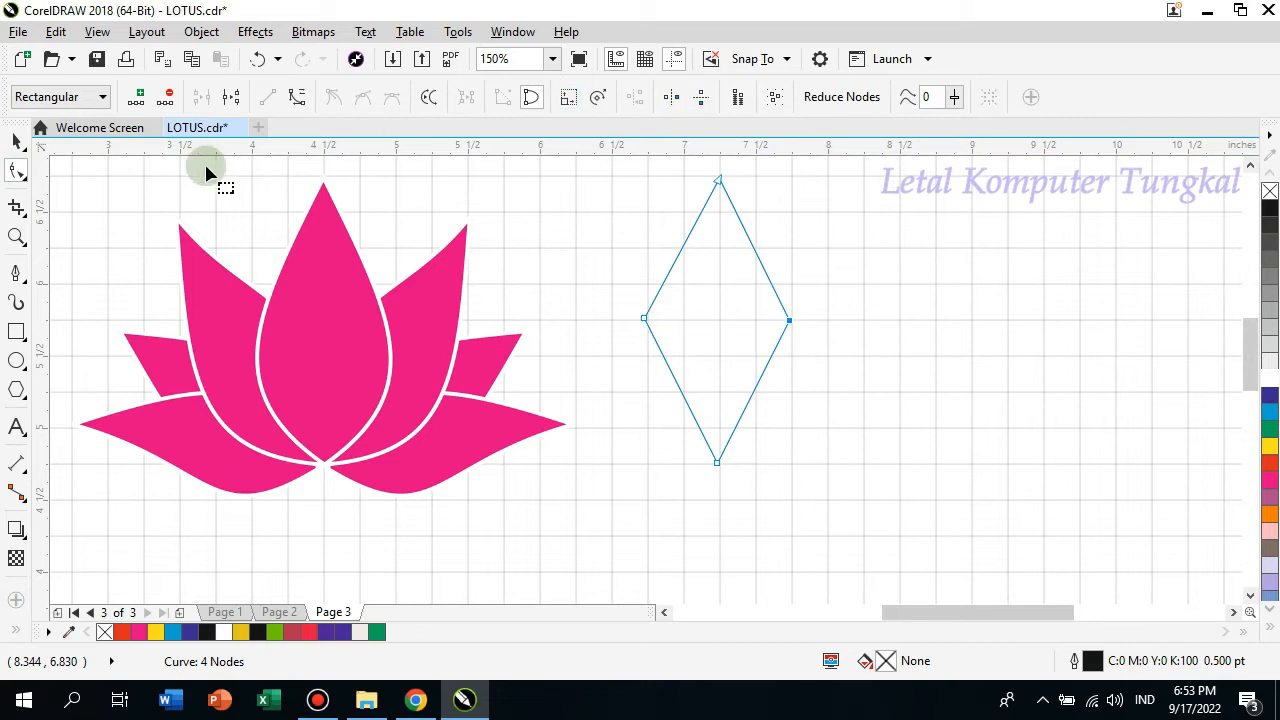
{"action": "left_click", "coordinate": [296, 96]}
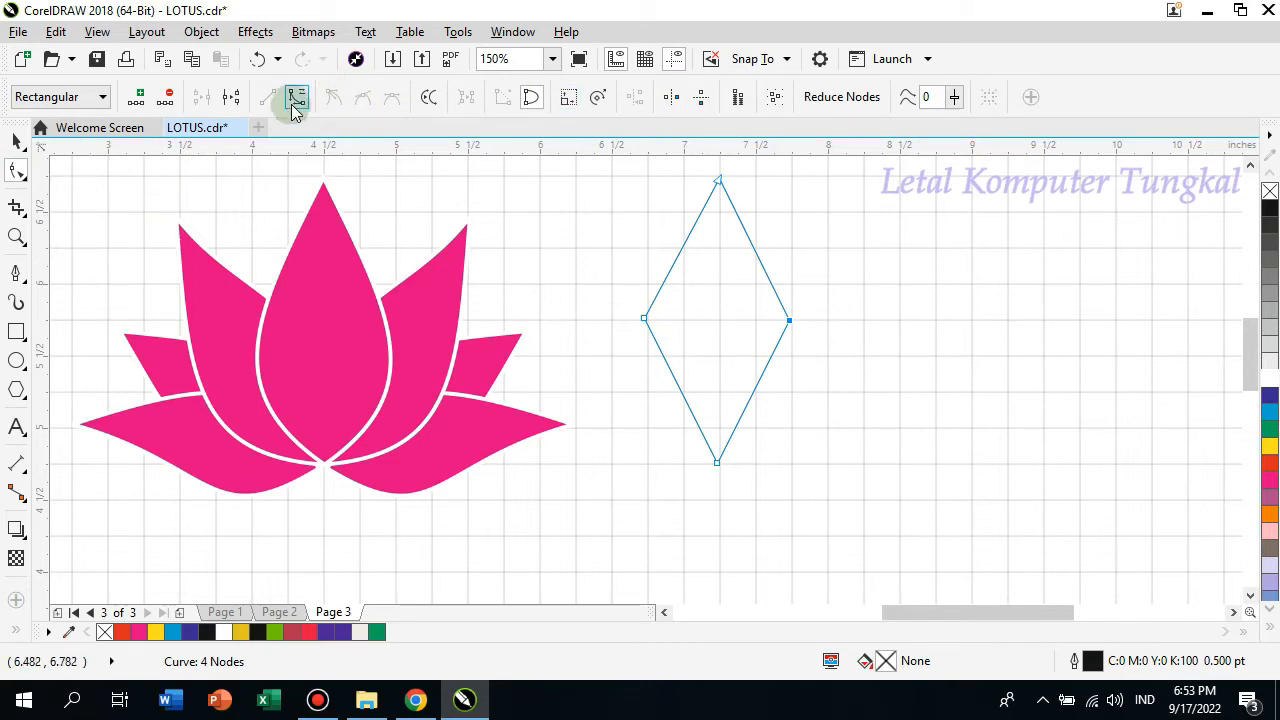
{"action": "double_click", "coordinate": [790, 322]}
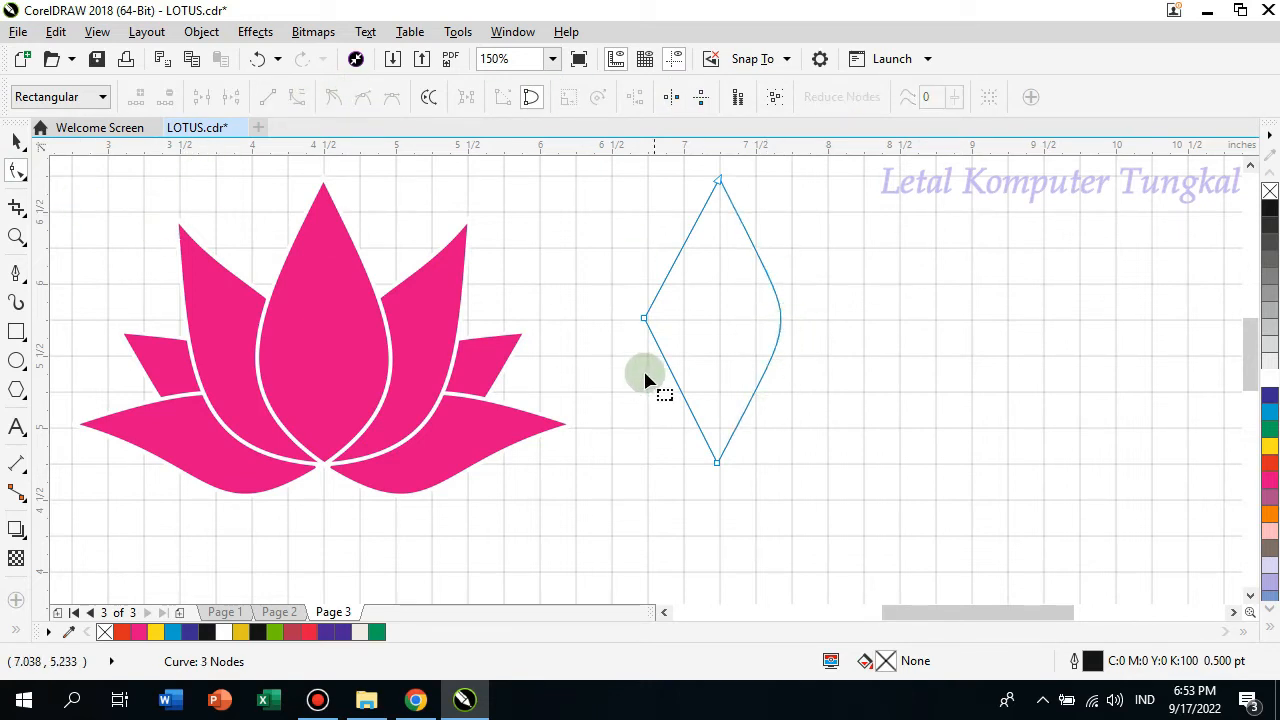
{"action": "left_click", "coordinate": [297, 96]}
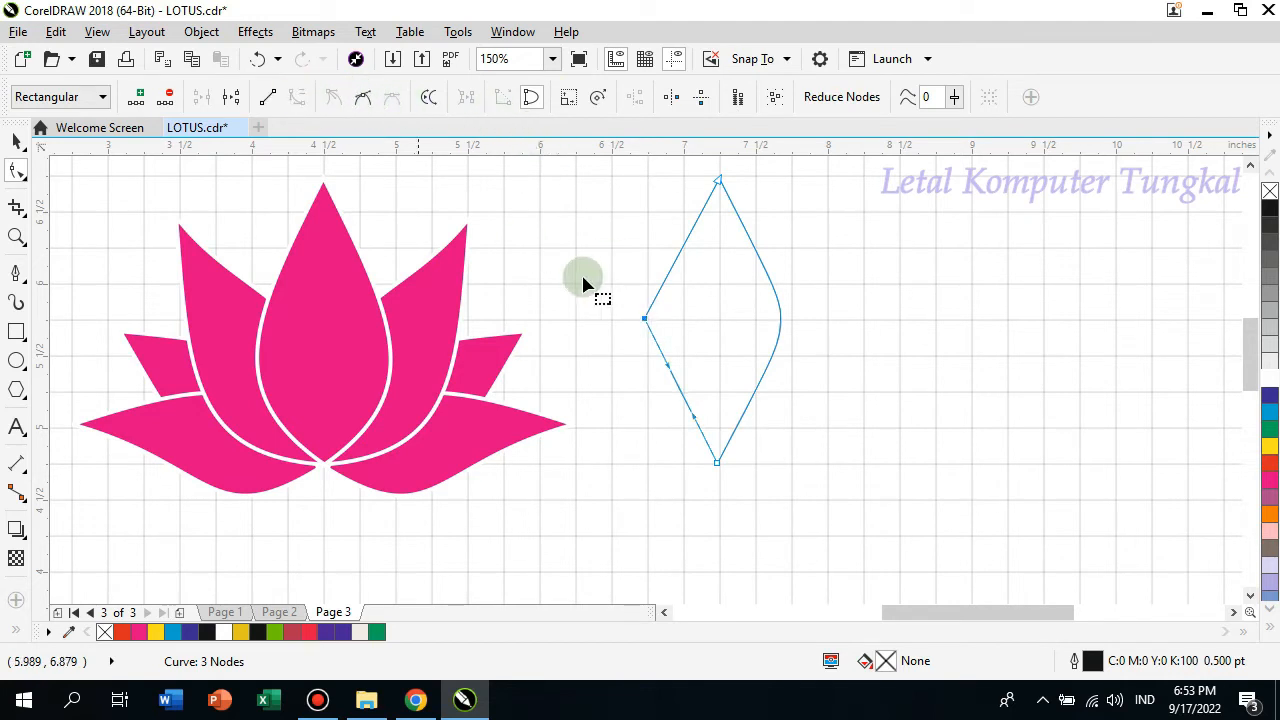
{"action": "double_click", "coordinate": [645, 323]}
Bend both sides of the new shape with its curve handles into a slender S-curved petal about 0.53 inch wide
{"action": "left_click", "coordinate": [718, 466]}
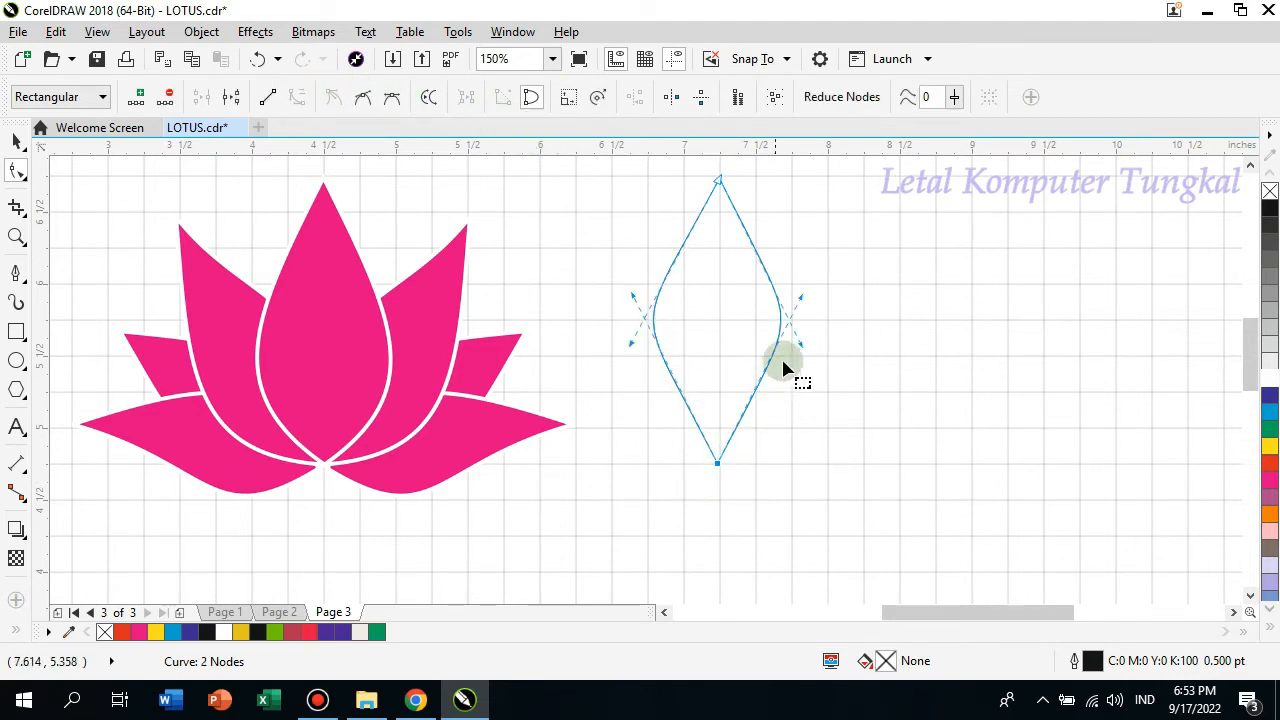
{"action": "left_click_drag", "start_coordinate": [800, 305], "coordinate": [740, 297]}
{"action": "left_click_drag", "start_coordinate": [805, 352], "coordinate": [817, 346]}
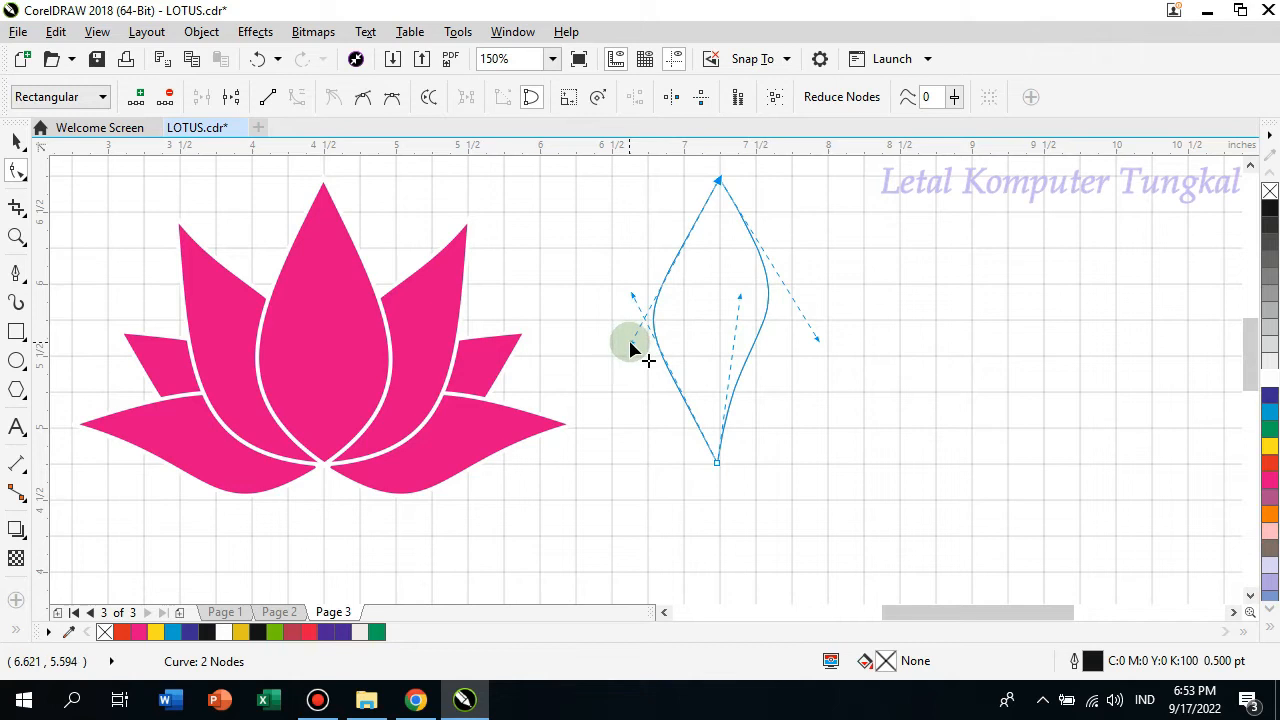
{"action": "left_click_drag", "start_coordinate": [638, 344], "coordinate": [718, 305]}
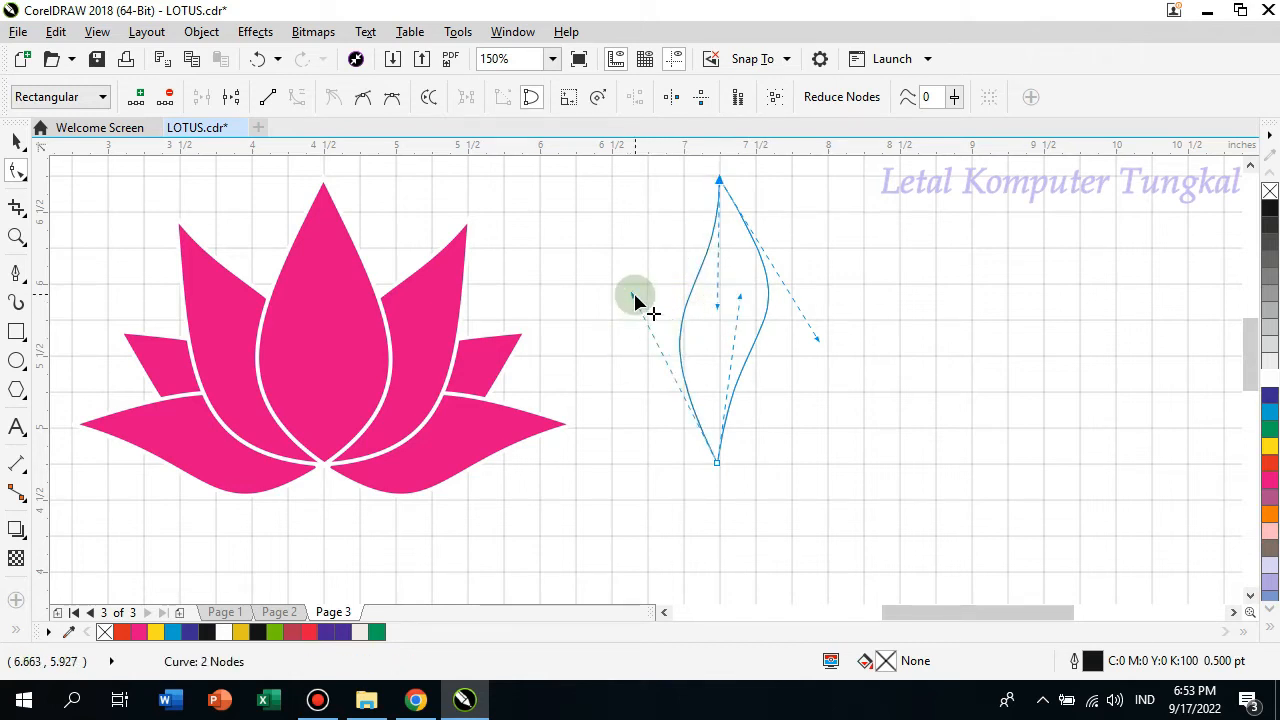
{"action": "left_click_drag", "start_coordinate": [635, 300], "coordinate": [650, 289]}
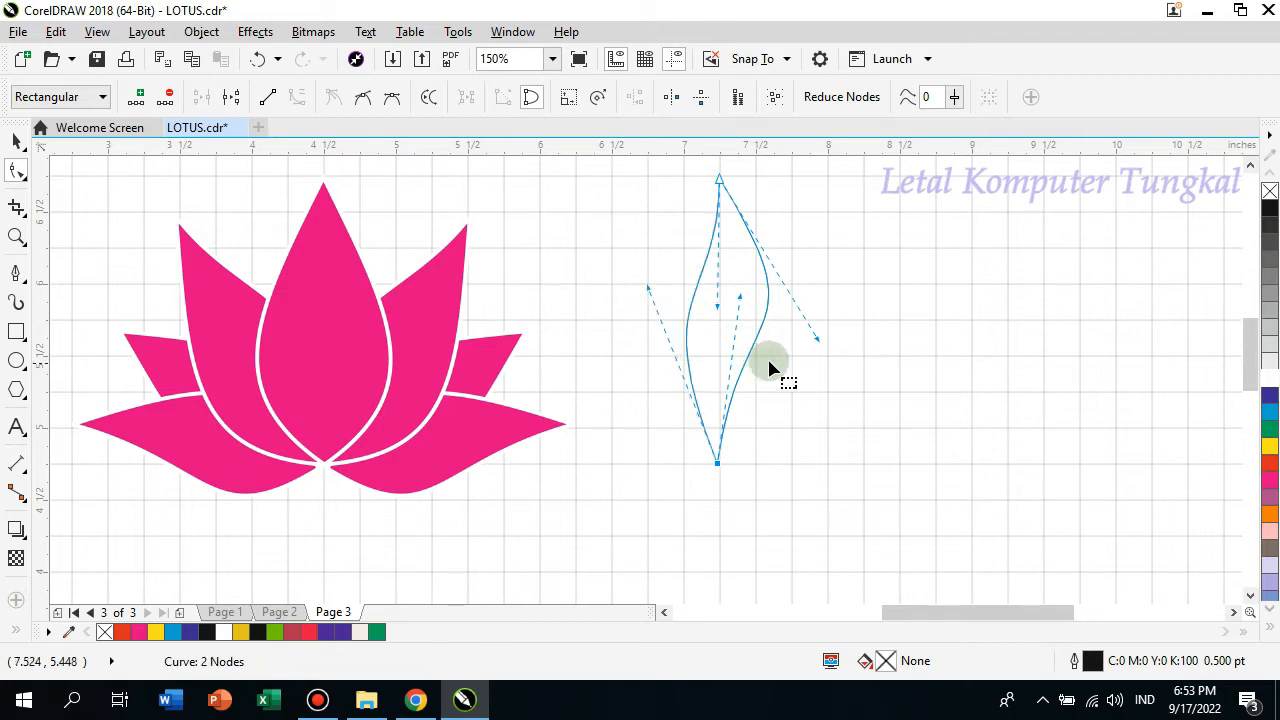
{"action": "left_click_drag", "start_coordinate": [818, 342], "coordinate": [809, 343]}
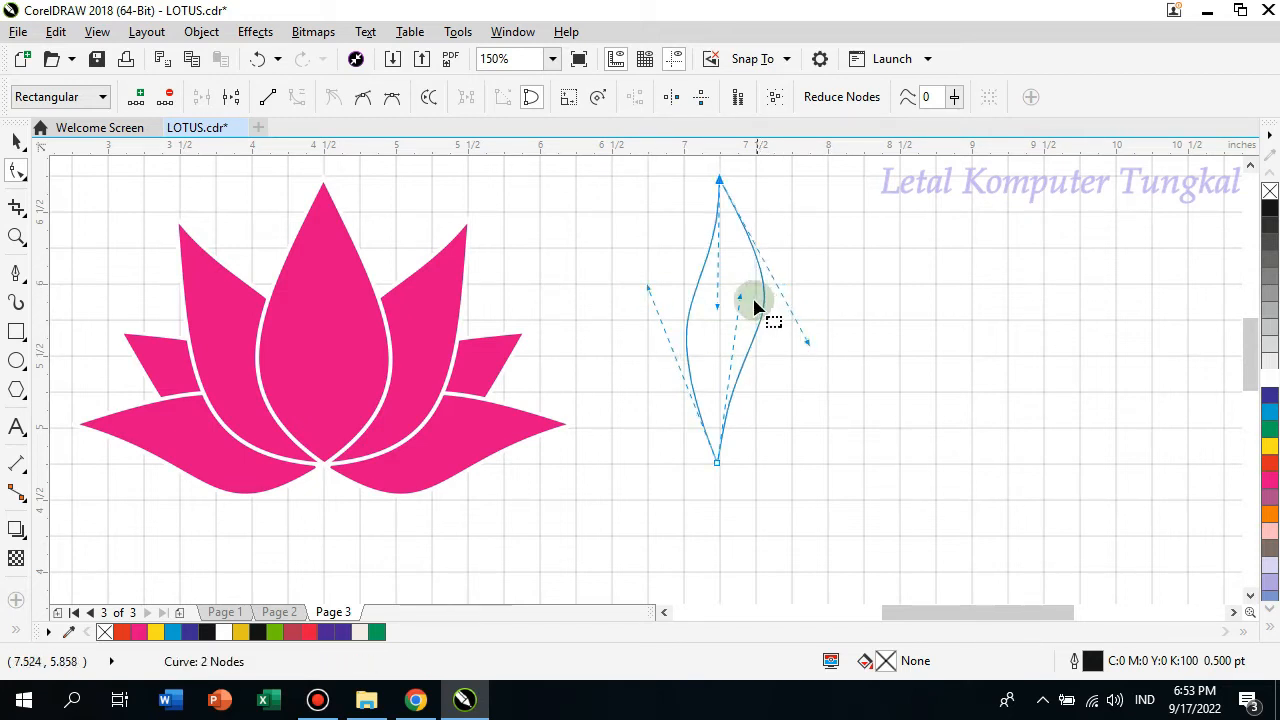
{"action": "left_click_drag", "start_coordinate": [719, 307], "coordinate": [724, 312]}
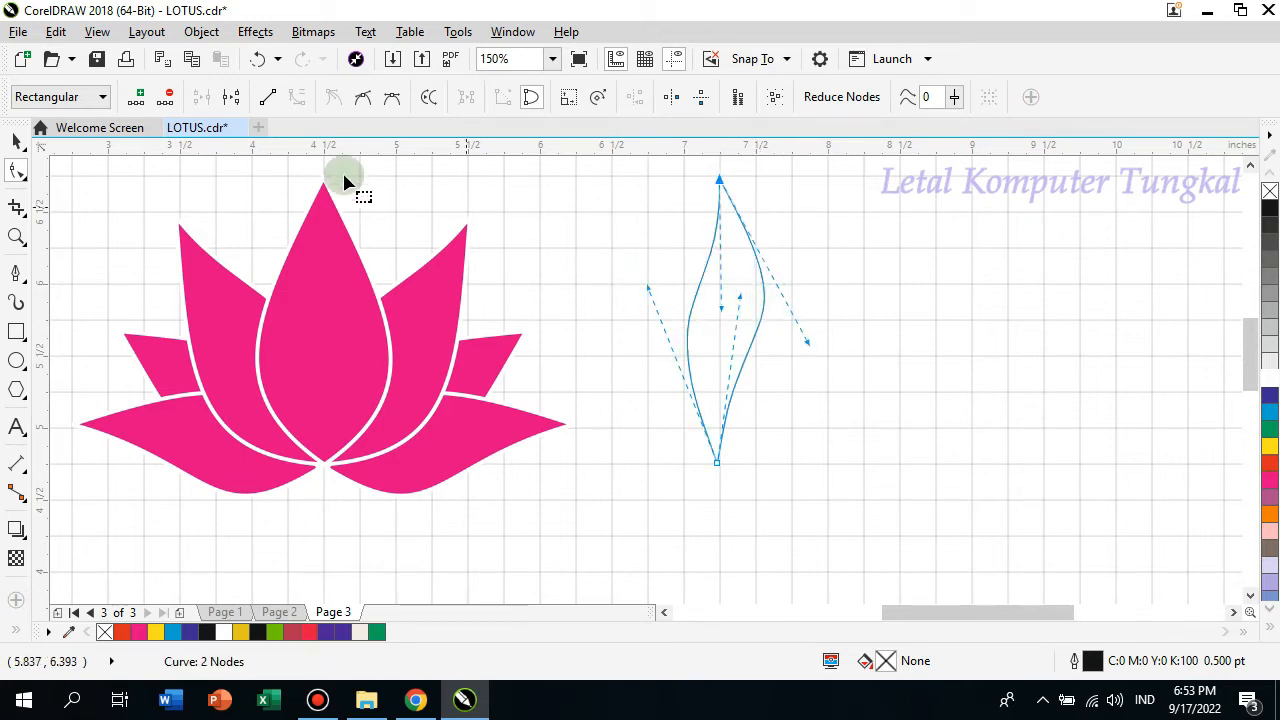
{"action": "left_click", "coordinate": [19, 142]}
{"action": "left_click", "coordinate": [746, 268]}
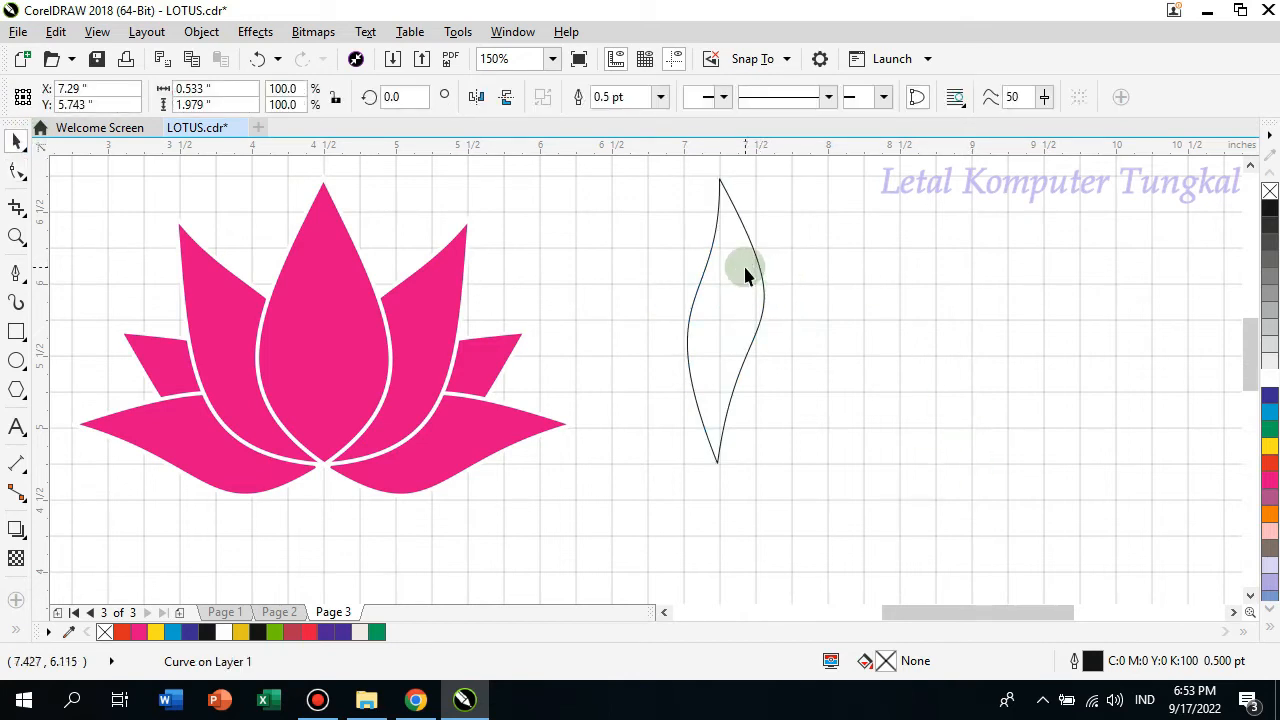
Move the S-curved petal outline so its top point sits just below the base of the magenta lotus
{"action": "left_click_drag", "start_coordinate": [735, 260], "coordinate": [348, 553]}
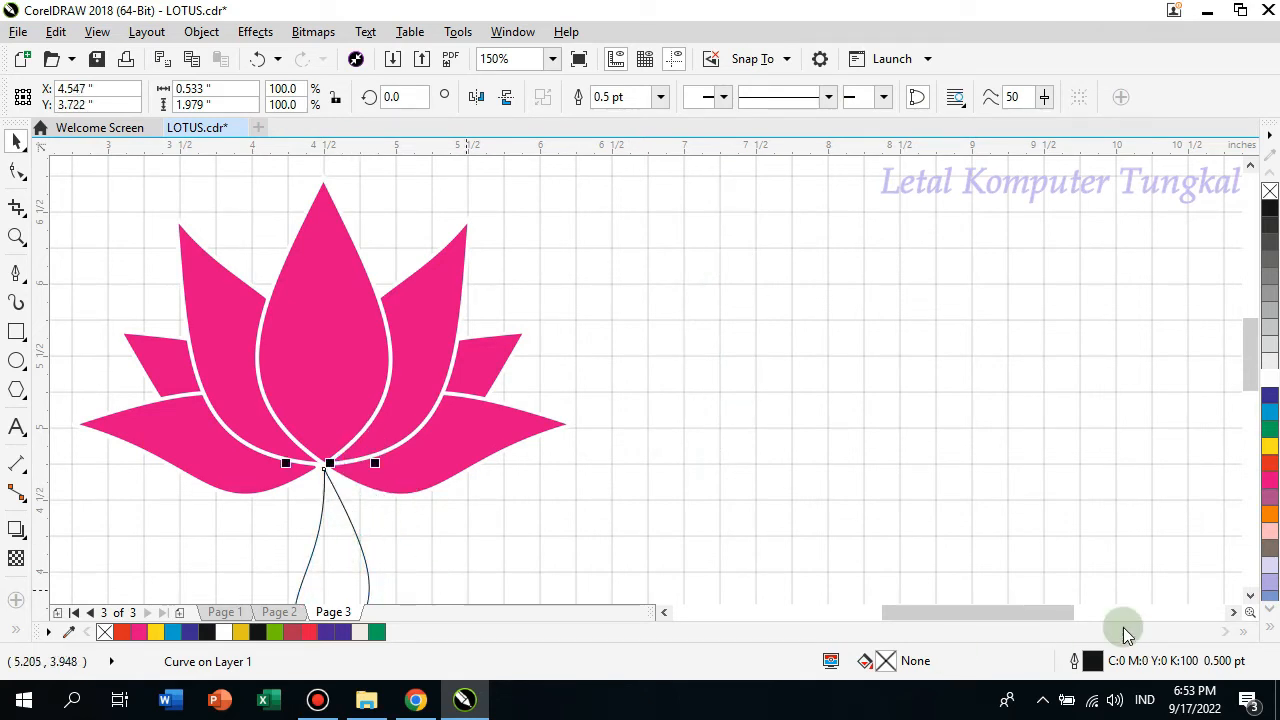
{"action": "left_click_drag", "start_coordinate": [1046, 620], "coordinate": [996, 622]}
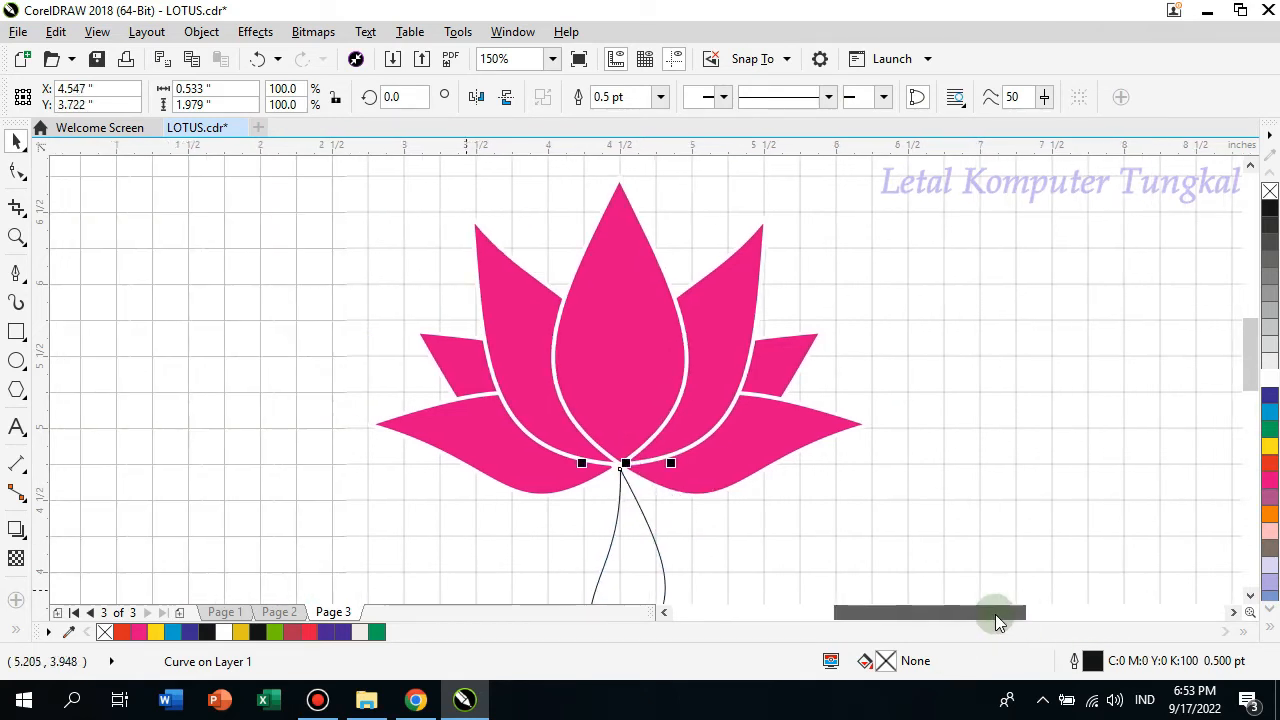
{"action": "left_click", "coordinate": [16, 237]}
{"action": "left_click_drag", "start_coordinate": [315, 184], "coordinate": [810, 605]}
{"action": "left_click_drag", "start_coordinate": [504, 281], "coordinate": [929, 586]}
{"action": "left_click_drag", "start_coordinate": [352, 192], "coordinate": [946, 543]}
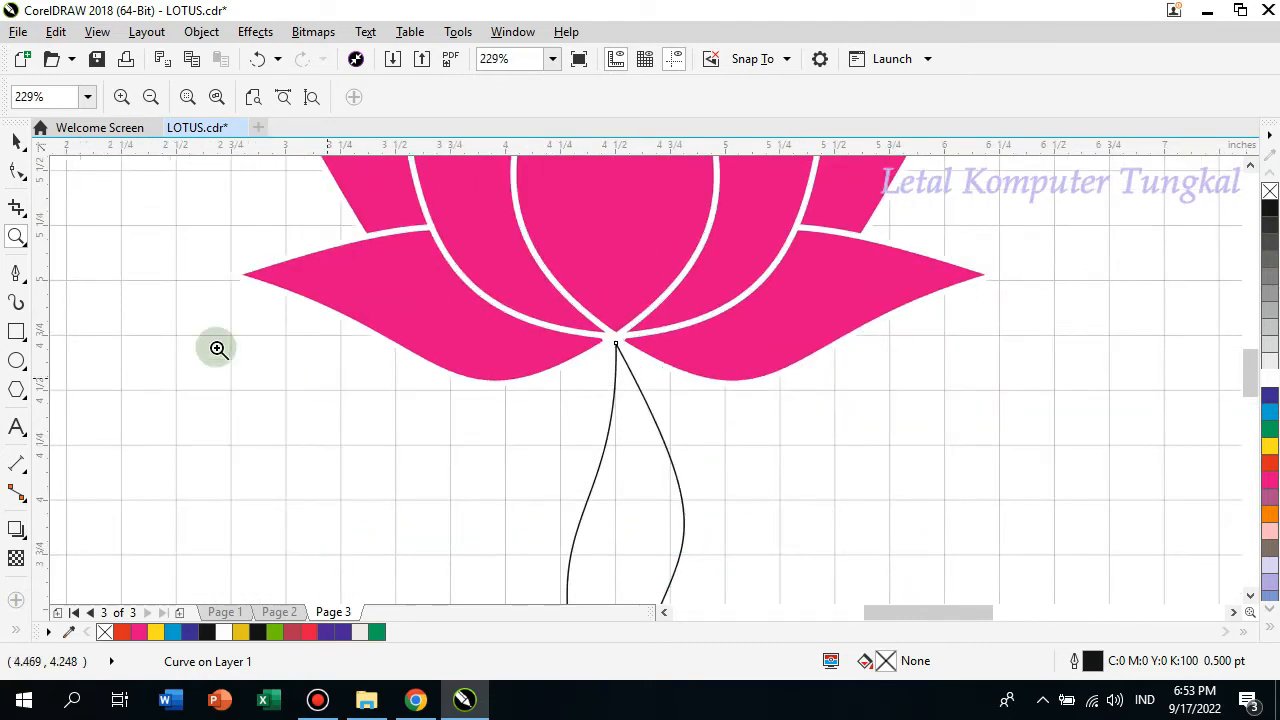
Rotate the outline about its upper point to about 273.5° so it lies sideways to the left, and shift it slightly down
{"action": "left_click", "coordinate": [17, 140]}
{"action": "left_click", "coordinate": [623, 517]}
{"action": "left_click", "coordinate": [641, 519]}
{"action": "left_click_drag", "start_coordinate": [624, 560], "coordinate": [622, 352]}
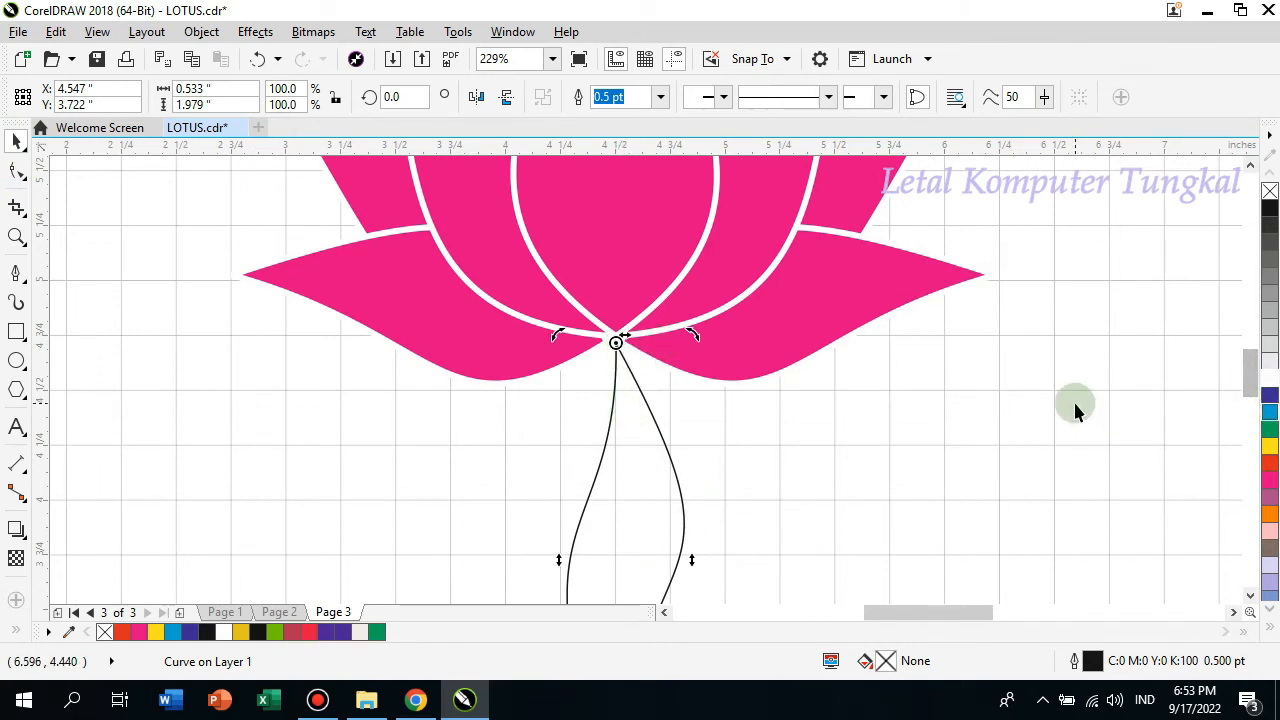
{"action": "scroll", "coordinate": [1077, 409], "scroll_direction": "down", "scroll_amount": 2}
{"action": "scroll", "coordinate": [1075, 393], "scroll_direction": "down", "scroll_amount": 4}
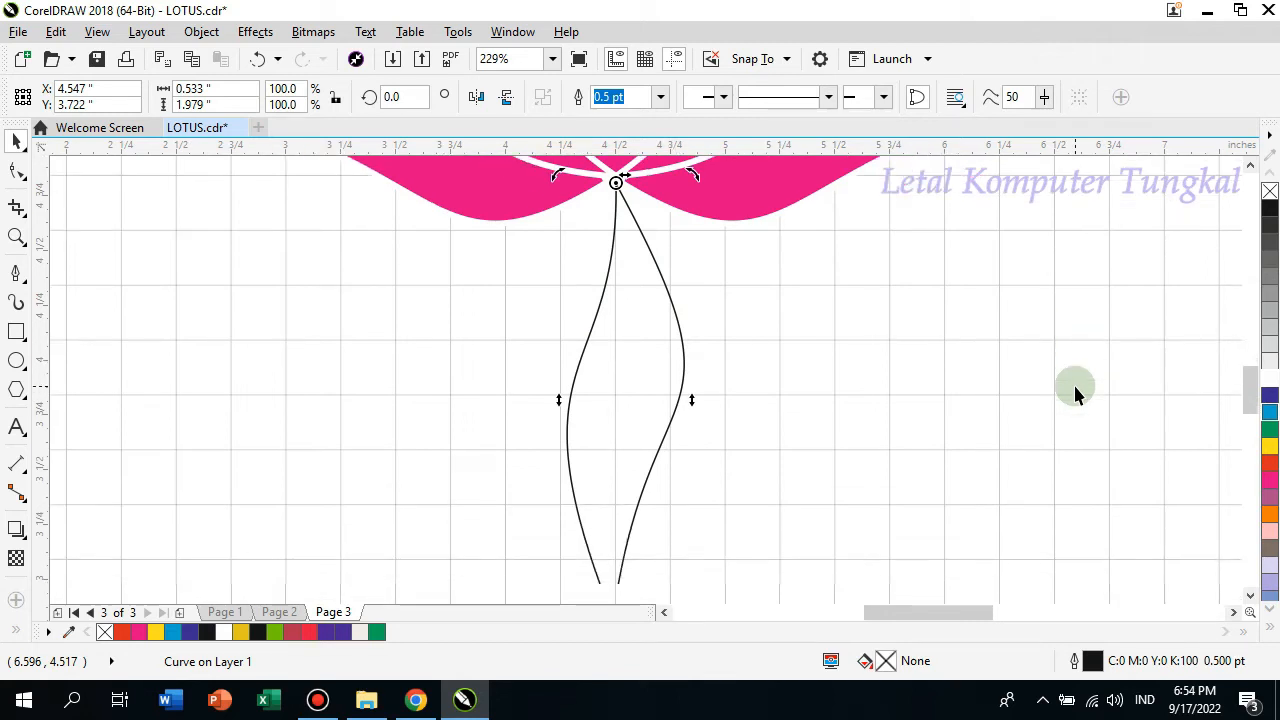
{"action": "left_click_drag", "start_coordinate": [694, 529], "coordinate": [491, 346]}
{"action": "scroll", "coordinate": [415, 478], "scroll_direction": "up", "scroll_amount": 1}
{"action": "left_click_drag", "start_coordinate": [261, 466], "coordinate": [207, 228]}
{"action": "scroll", "coordinate": [566, 271], "scroll_direction": "up", "scroll_amount": 2}
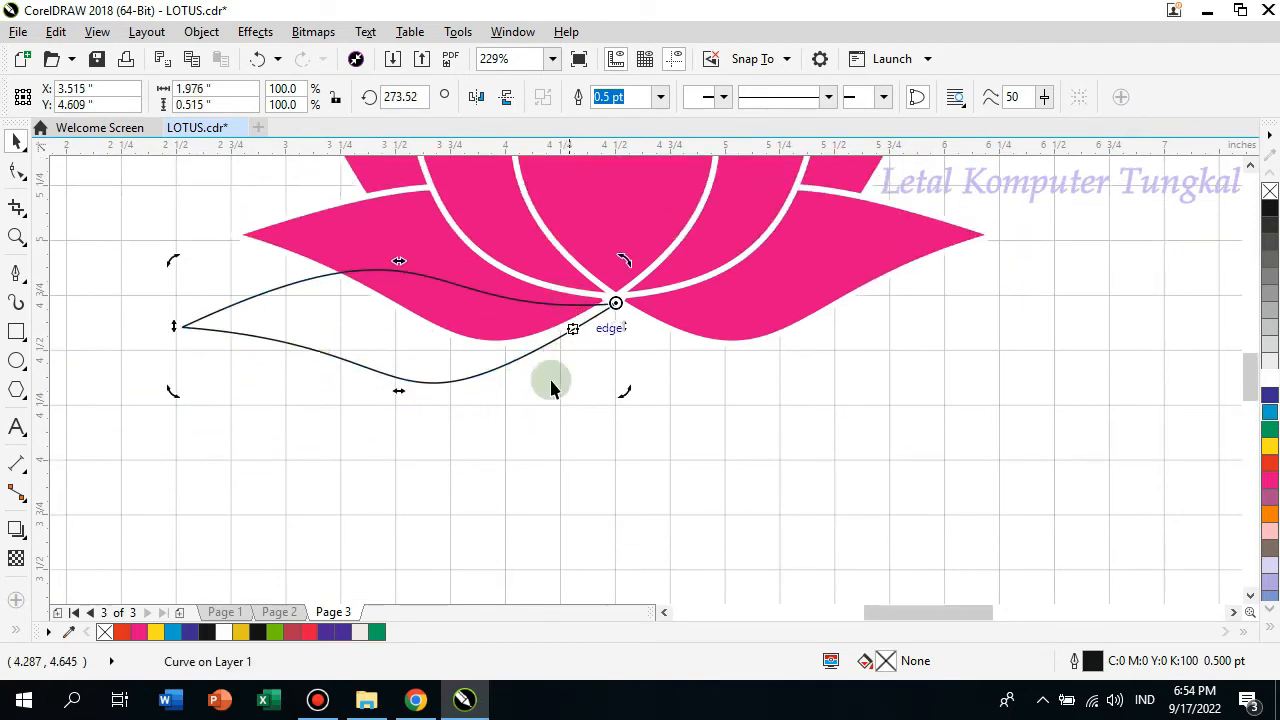
{"action": "left_click_drag", "start_coordinate": [418, 349], "coordinate": [428, 389]}
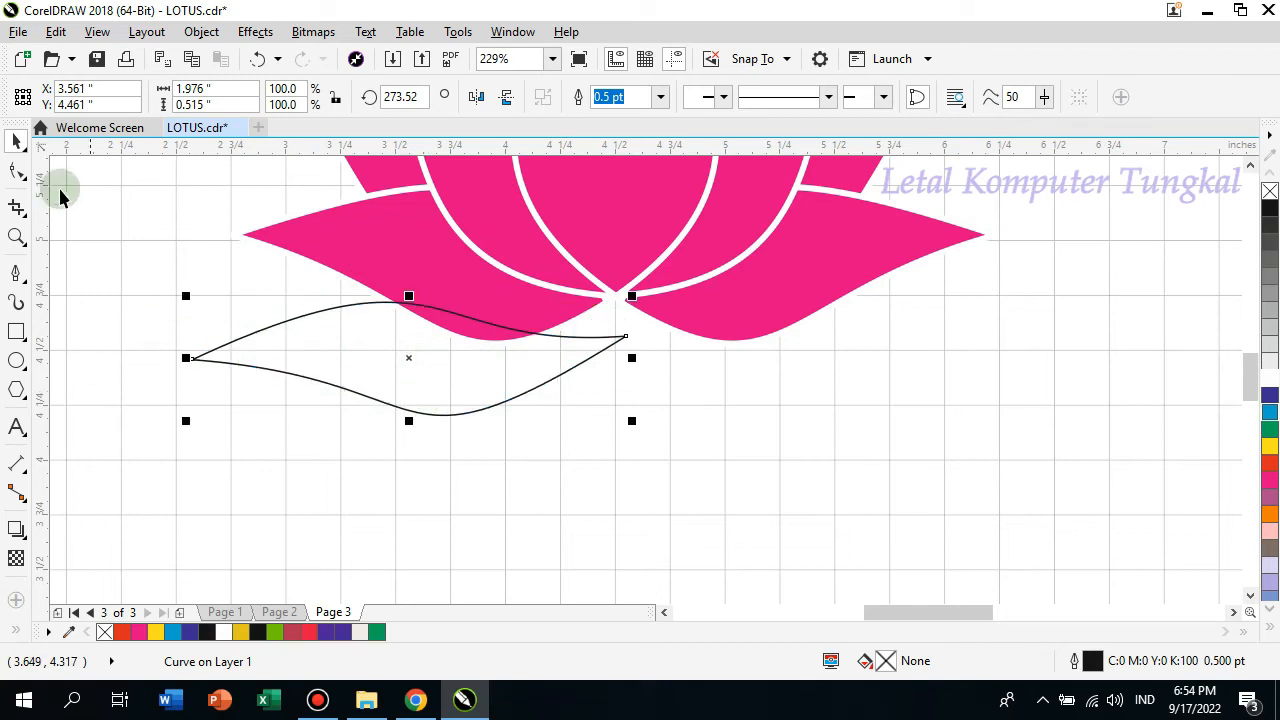
{"action": "left_click", "coordinate": [16, 170]}
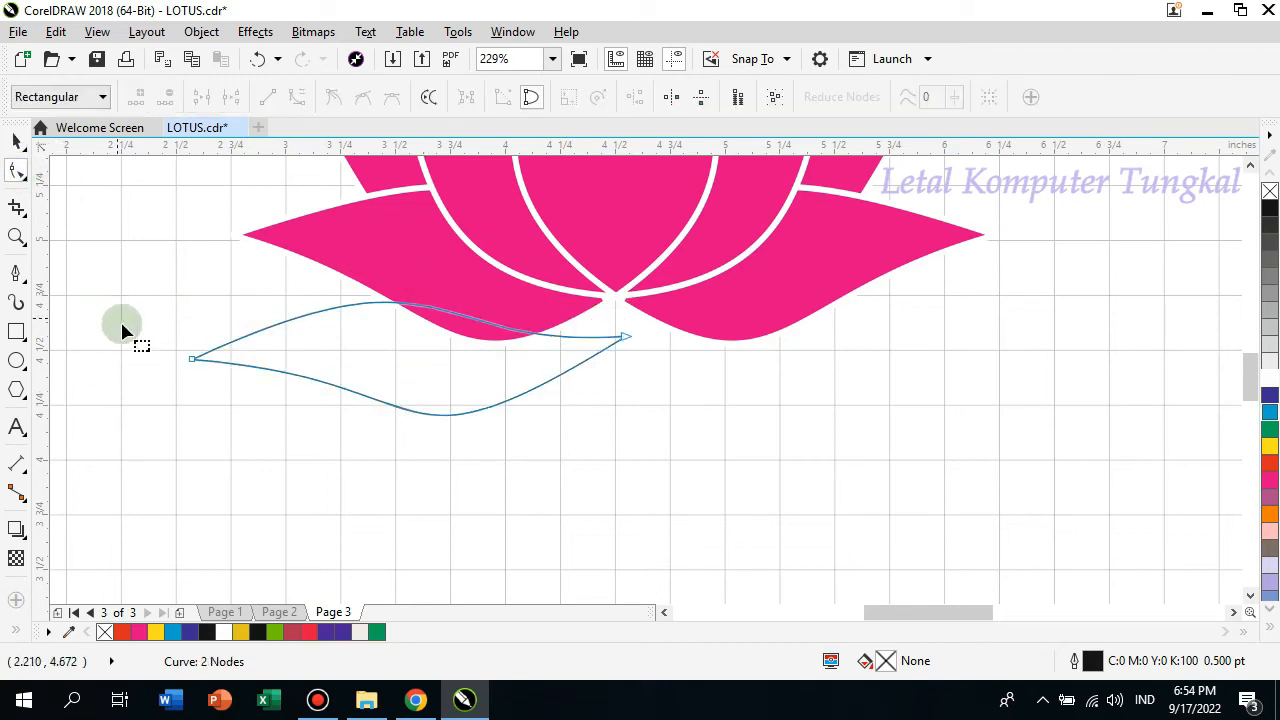
{"action": "double_click", "coordinate": [192, 360]}
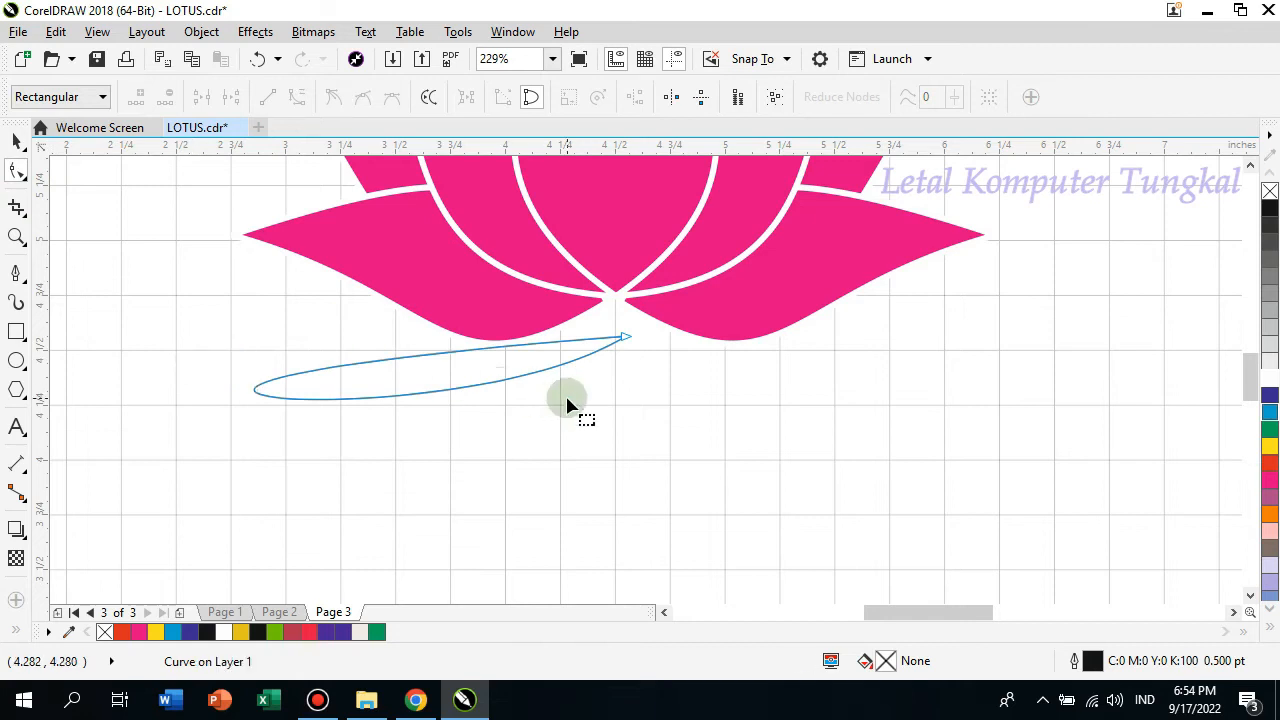
{"action": "key", "text": "ctrl+z"}
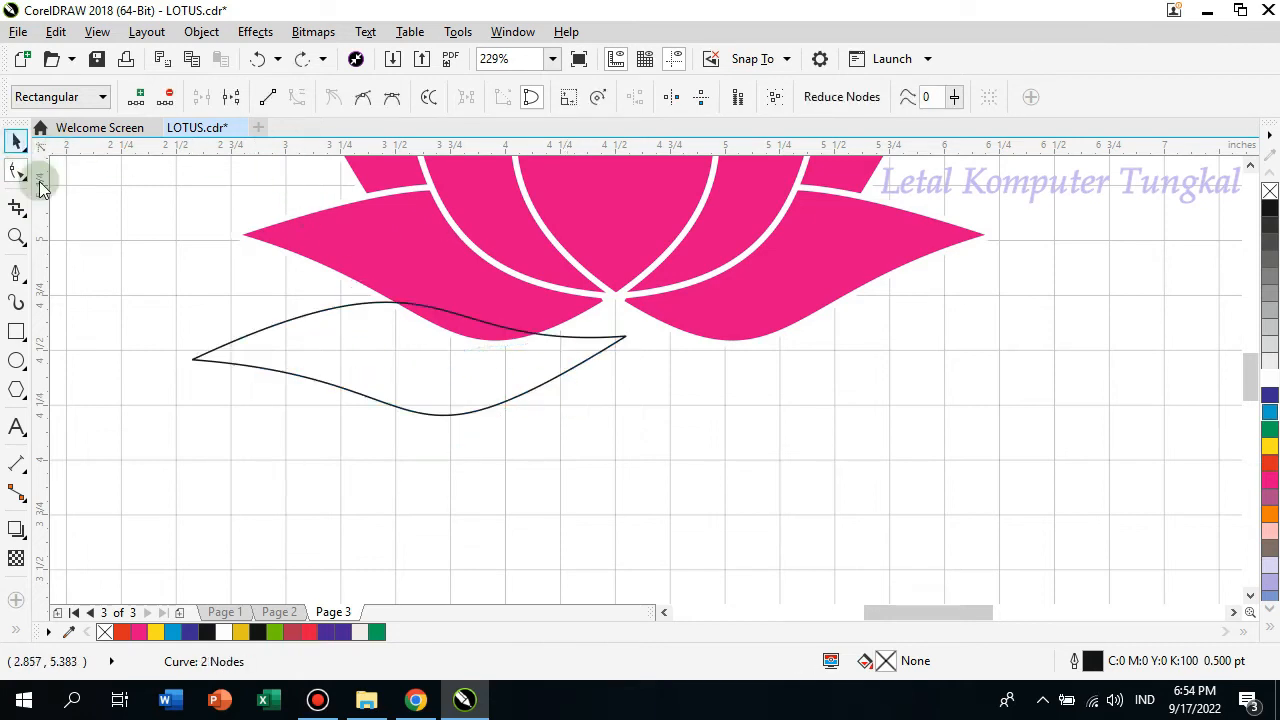
Rotate the leaf outline about its inner end to about 276.3°, lowering its outer tip
{"action": "left_click", "coordinate": [18, 145]}
{"action": "left_click", "coordinate": [185, 355]}
{"action": "left_click", "coordinate": [220, 360]}
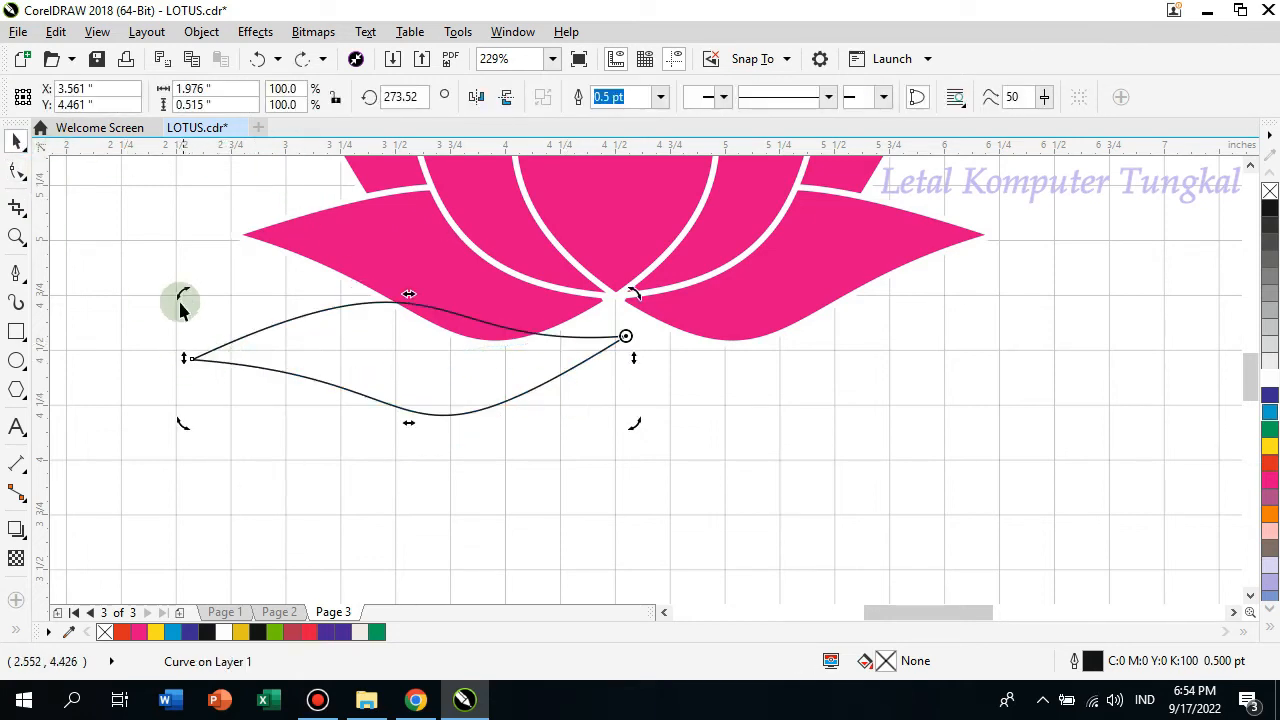
{"action": "left_click_drag", "start_coordinate": [183, 292], "coordinate": [185, 315]}
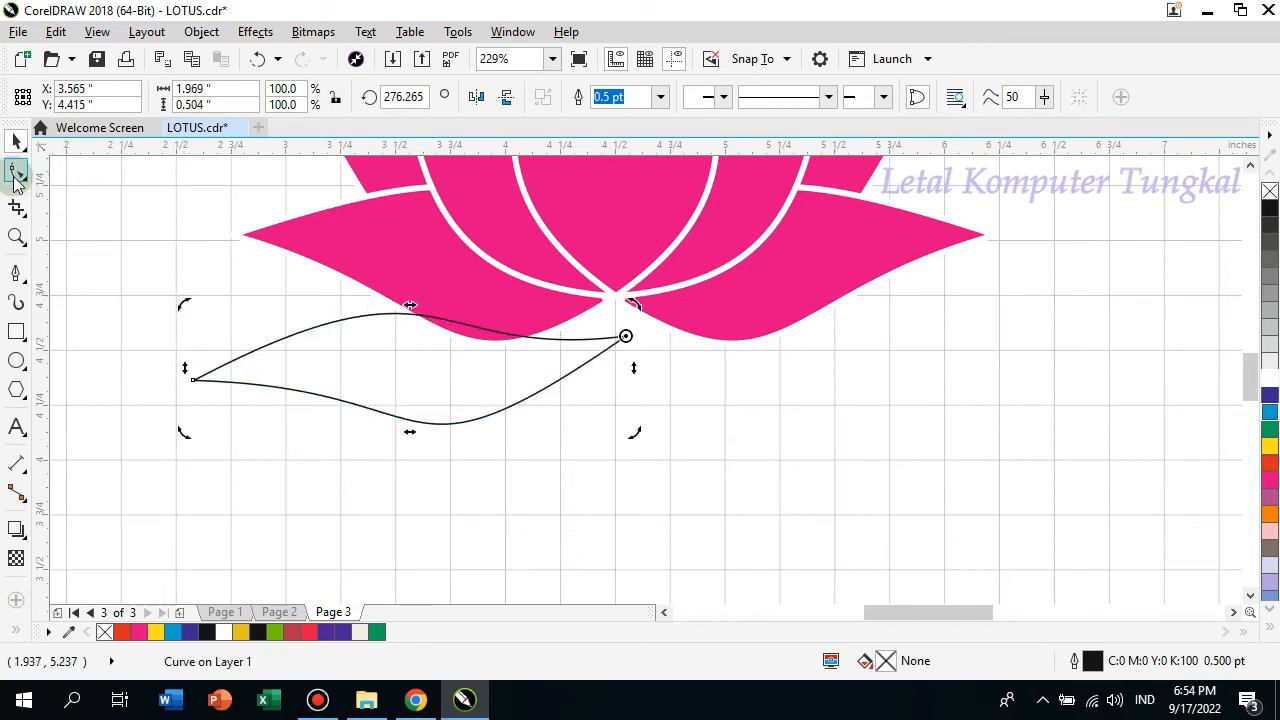
Bend the leaf's upper edge into an S-curve that follows the lower petal, moving its inner node slightly up and left
{"action": "left_click", "coordinate": [16, 171]}
{"action": "left_click", "coordinate": [622, 340]}
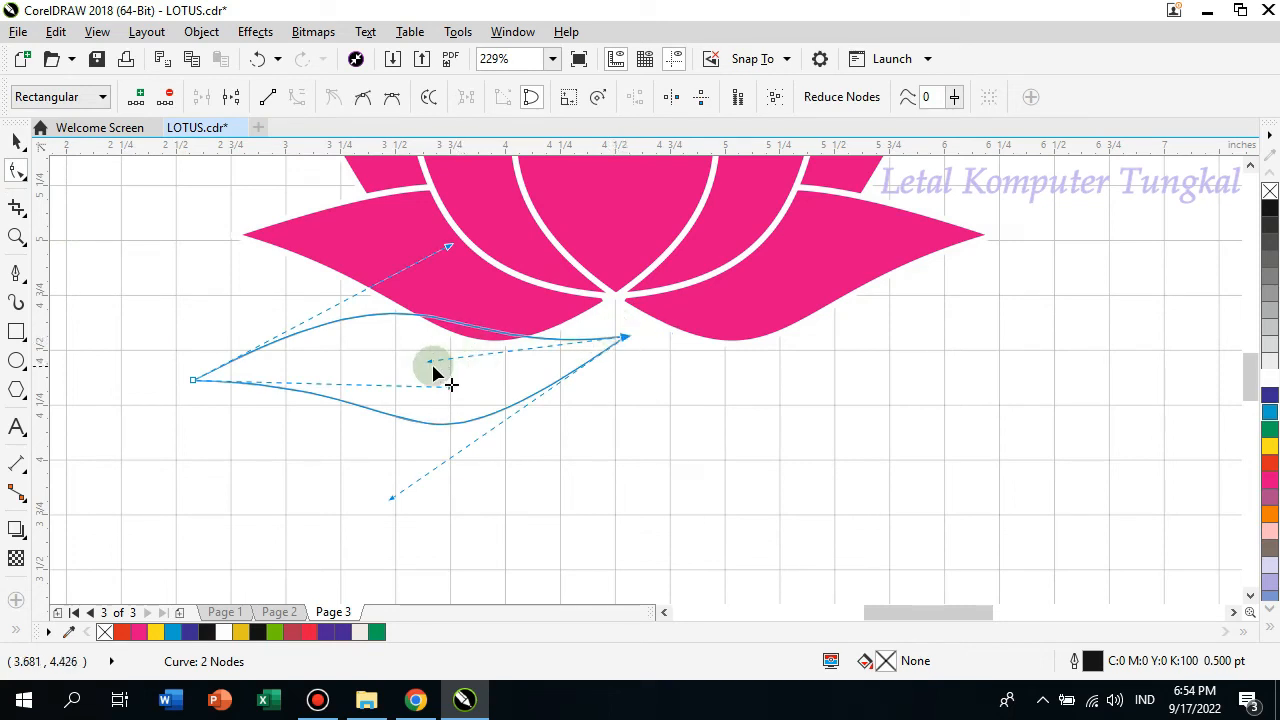
{"action": "left_click_drag", "start_coordinate": [430, 363], "coordinate": [355, 404]}
{"action": "left_click_drag", "start_coordinate": [449, 248], "coordinate": [424, 234]}
{"action": "left_click_drag", "start_coordinate": [624, 343], "coordinate": [618, 334]}
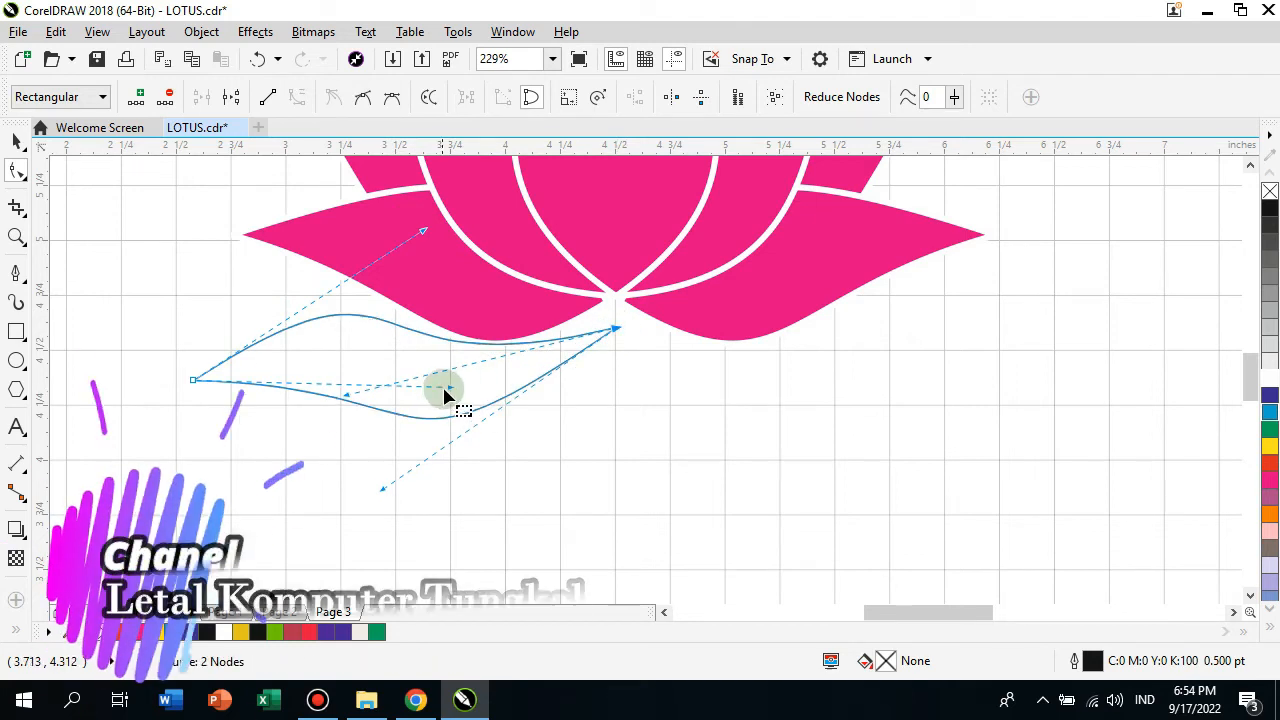
{"action": "left_click_drag", "start_coordinate": [350, 400], "coordinate": [403, 414]}
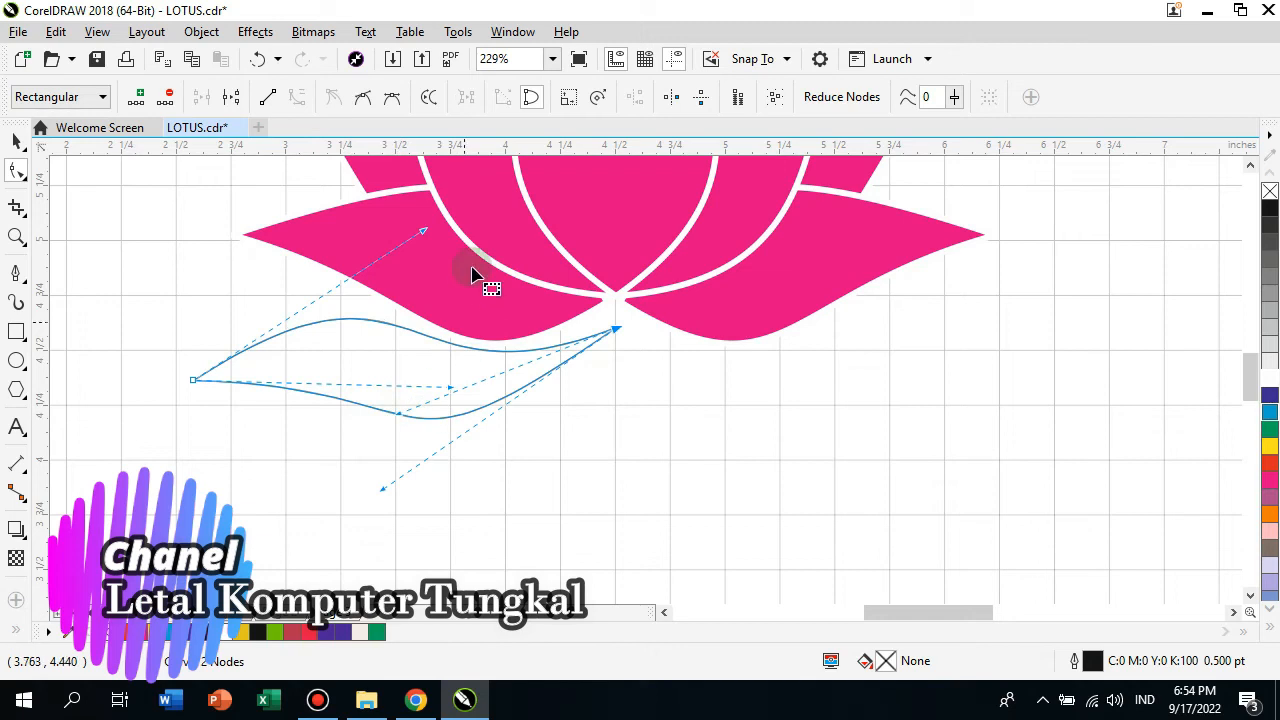
{"action": "left_click_drag", "start_coordinate": [423, 236], "coordinate": [398, 228]}
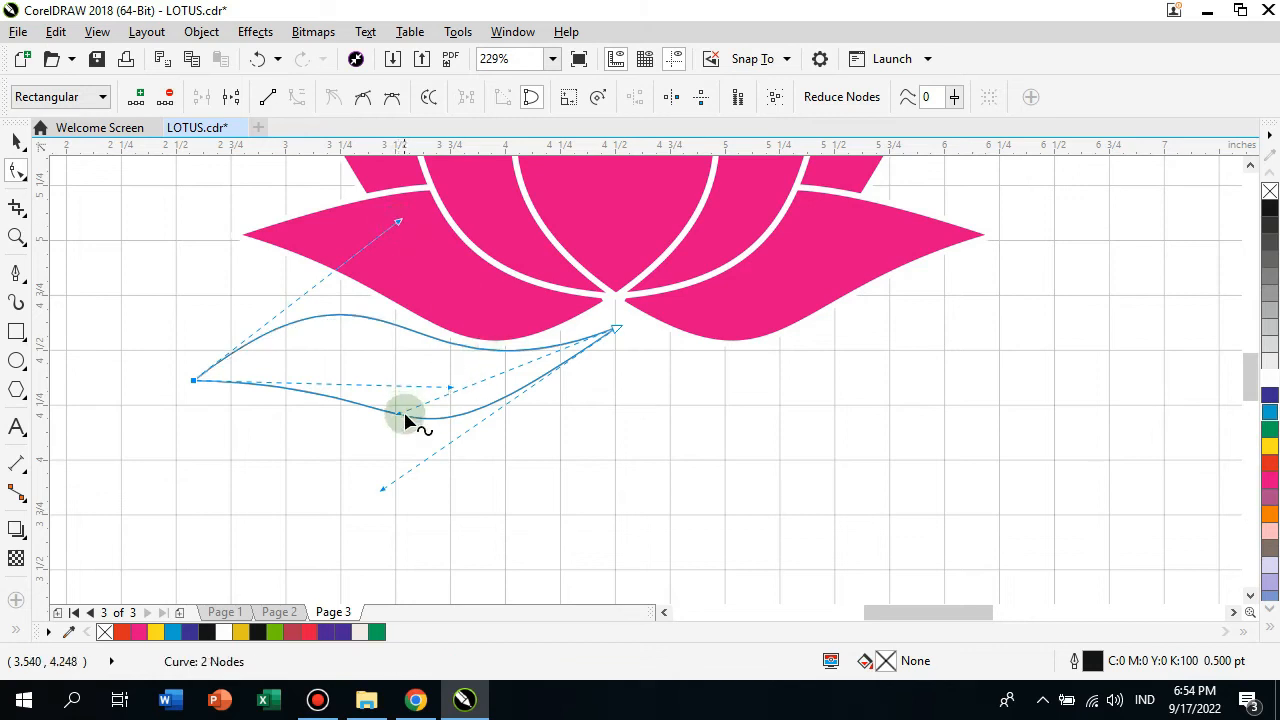
Reshape the leaf's lower edge into a wave roughly following the upper edge, and move the inner node slightly closer to the petal
{"action": "left_click_drag", "start_coordinate": [400, 416], "coordinate": [425, 446]}
{"action": "left_click_drag", "start_coordinate": [382, 491], "coordinate": [494, 458]}
{"action": "left_click_drag", "start_coordinate": [443, 374], "coordinate": [408, 347]}
{"action": "left_click_drag", "start_coordinate": [493, 458], "coordinate": [501, 487]}
{"action": "left_click_drag", "start_coordinate": [614, 333], "coordinate": [606, 324]}
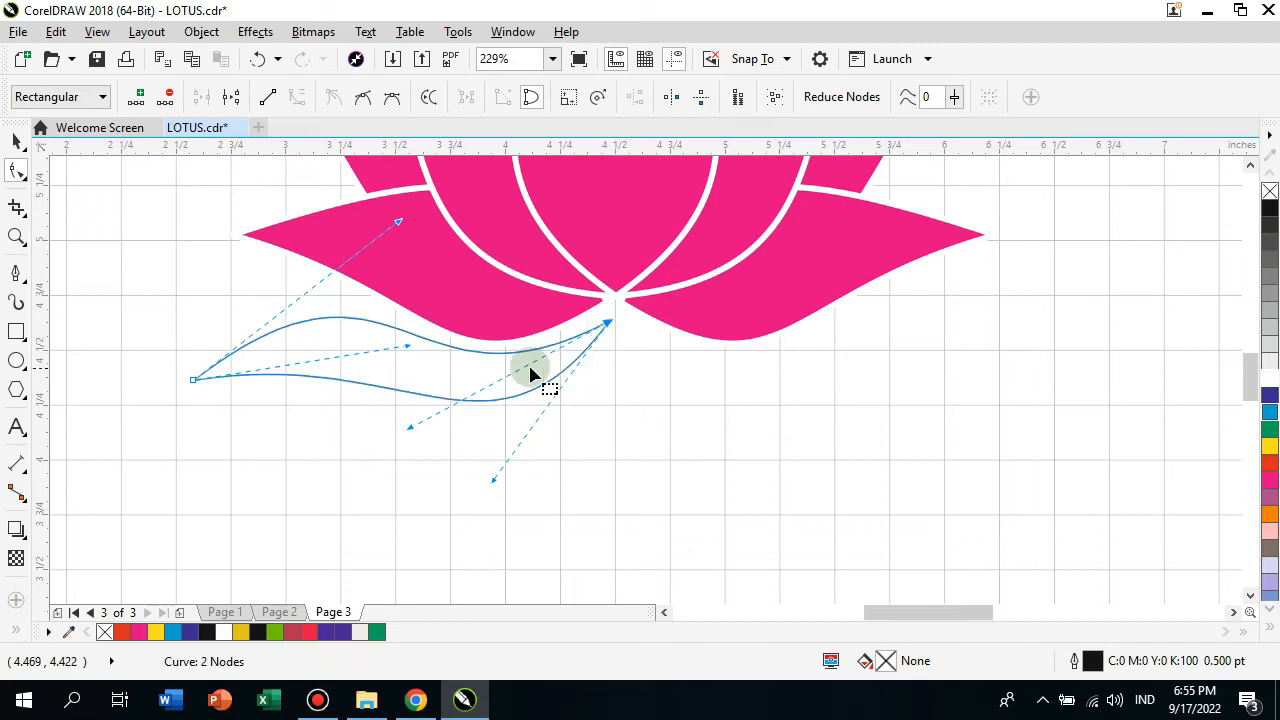
{"action": "left_click_drag", "start_coordinate": [411, 428], "coordinate": [412, 428]}
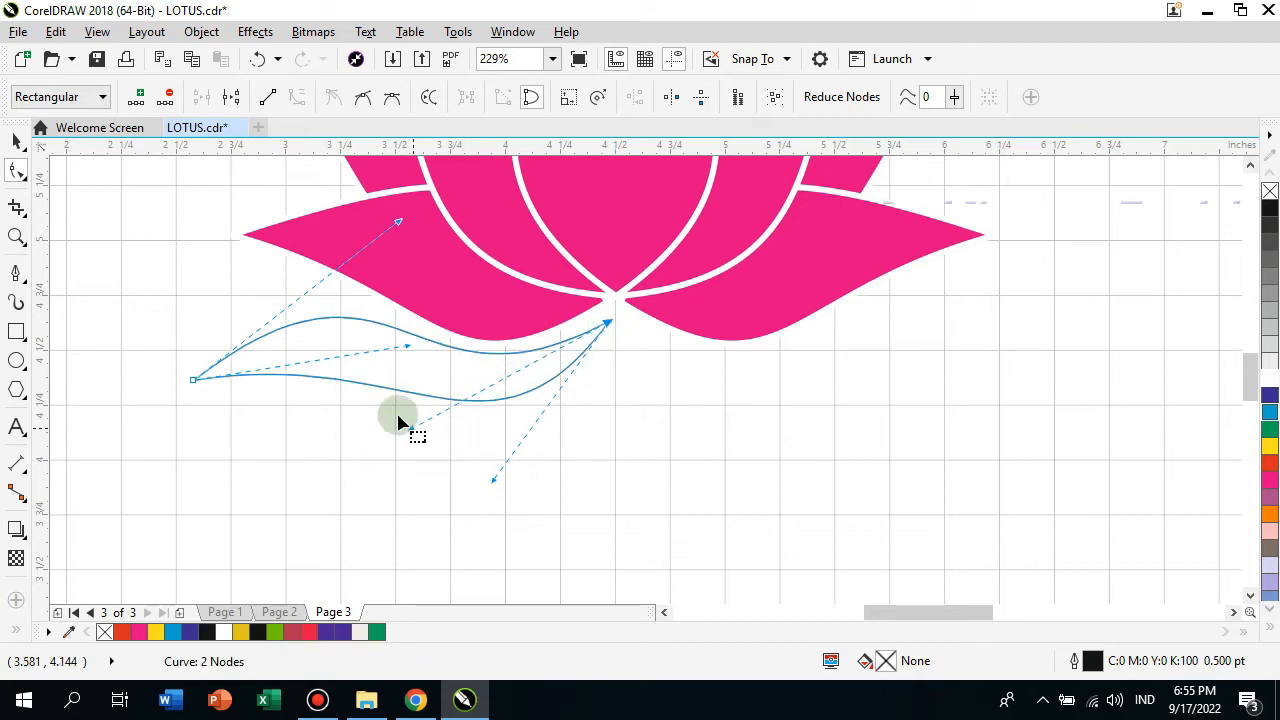
Lower the leaf's outer tip and refine both edges into a slim wave about 1.84 inches wide and 0.35 inch high
{"action": "left_click_drag", "start_coordinate": [196, 388], "coordinate": [206, 405]}
{"action": "left_click_drag", "start_coordinate": [409, 244], "coordinate": [369, 222]}
{"action": "left_click_drag", "start_coordinate": [418, 368], "coordinate": [399, 318]}
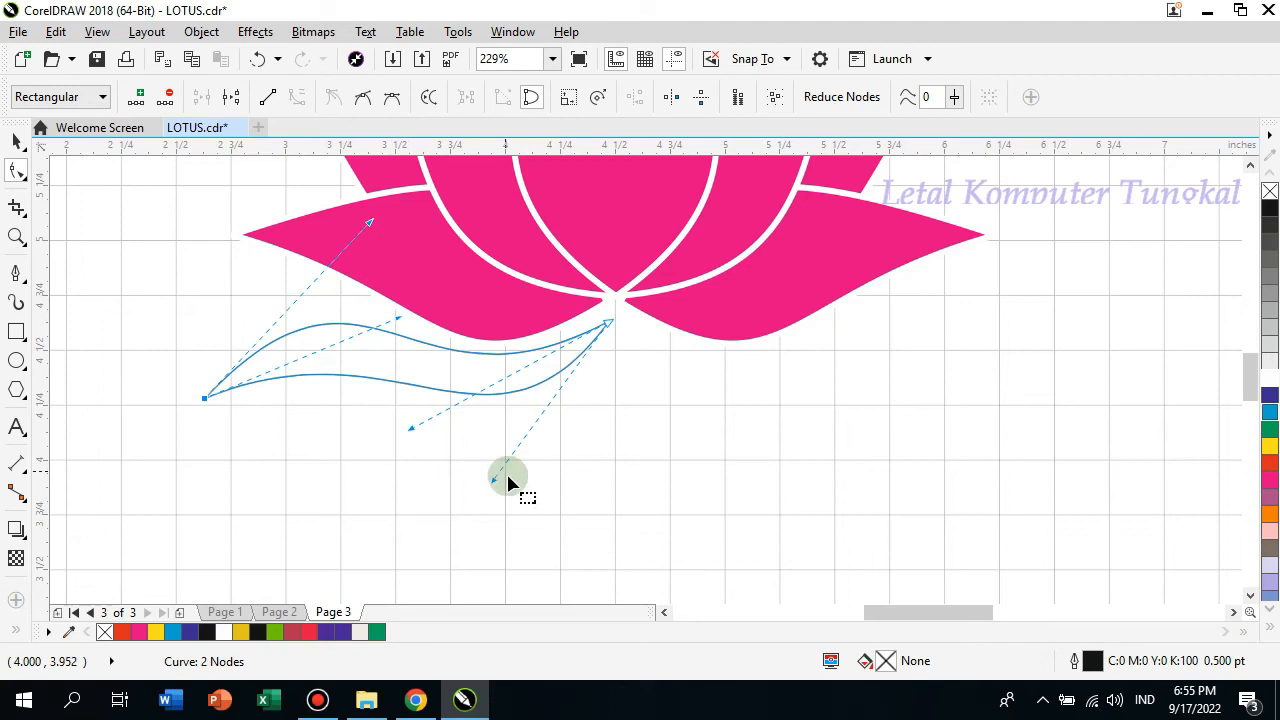
{"action": "left_click_drag", "start_coordinate": [497, 481], "coordinate": [519, 495]}
{"action": "left_click_drag", "start_coordinate": [412, 430], "coordinate": [403, 428]}
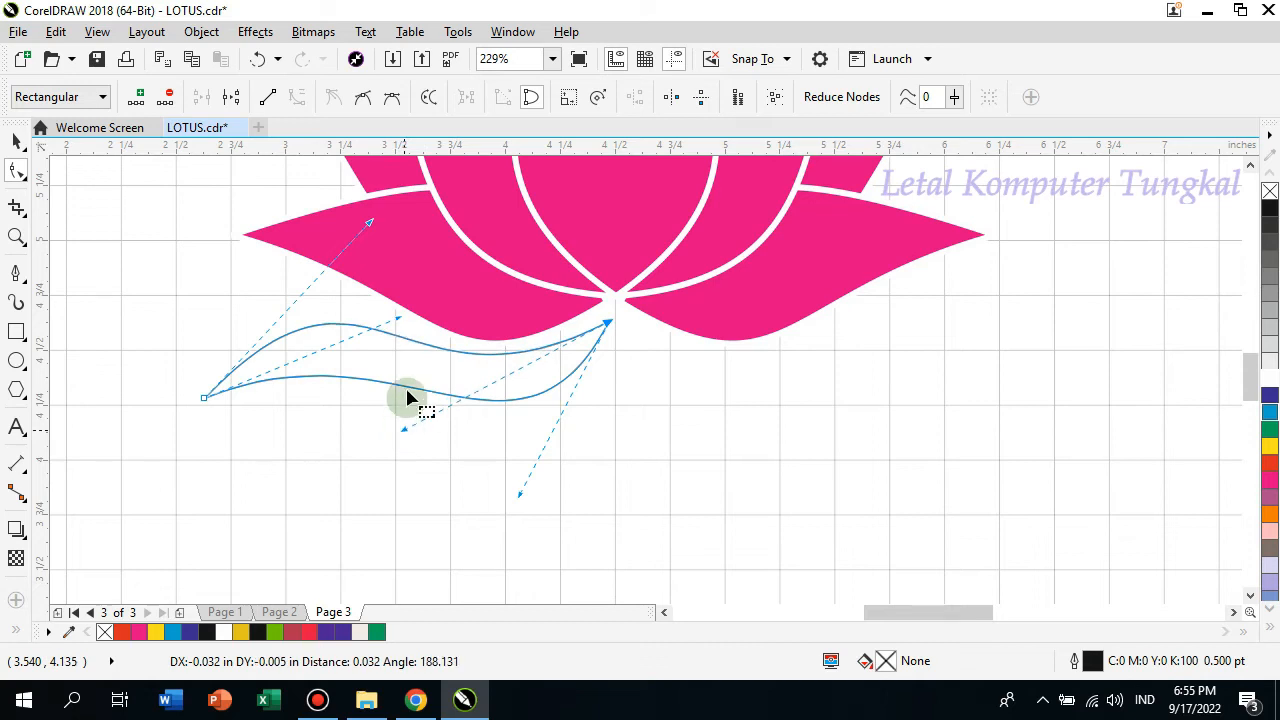
{"action": "left_click_drag", "start_coordinate": [398, 319], "coordinate": [361, 296]}
{"action": "left_click_drag", "start_coordinate": [523, 497], "coordinate": [528, 502]}
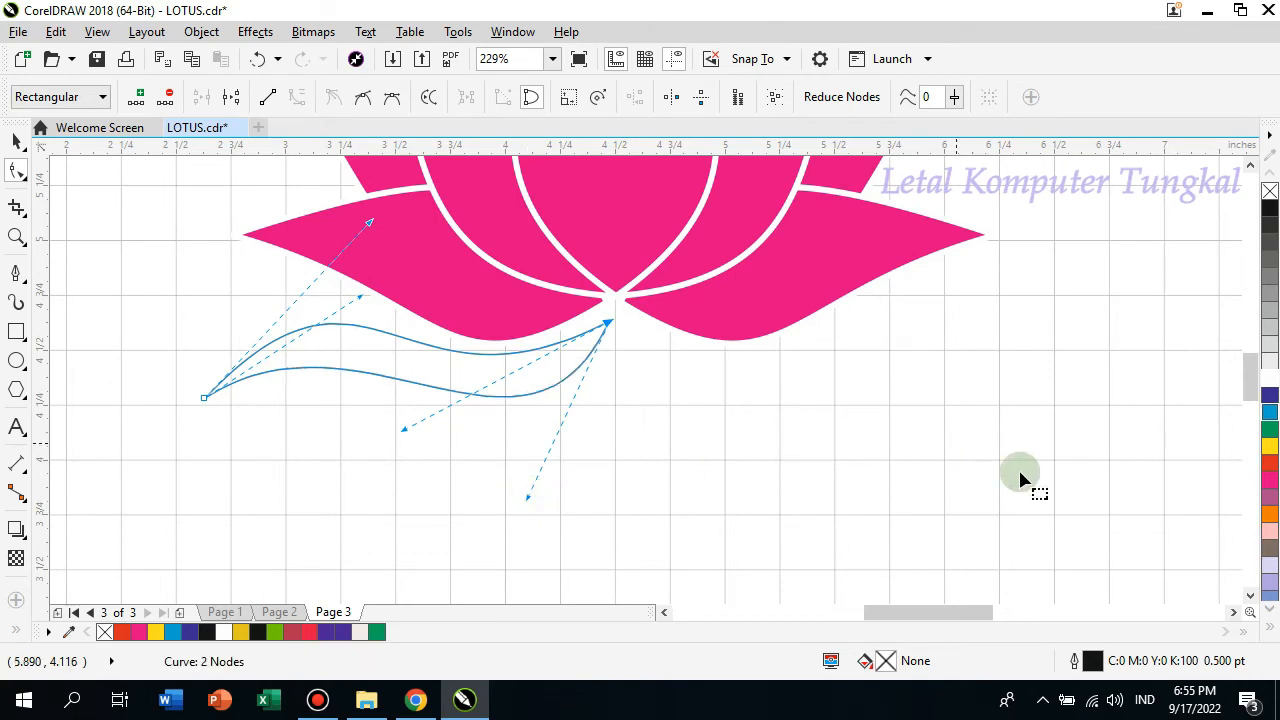
Fill the leaf with green and give it a white 2.0 pt outline
{"action": "left_click", "coordinate": [1268, 432]}
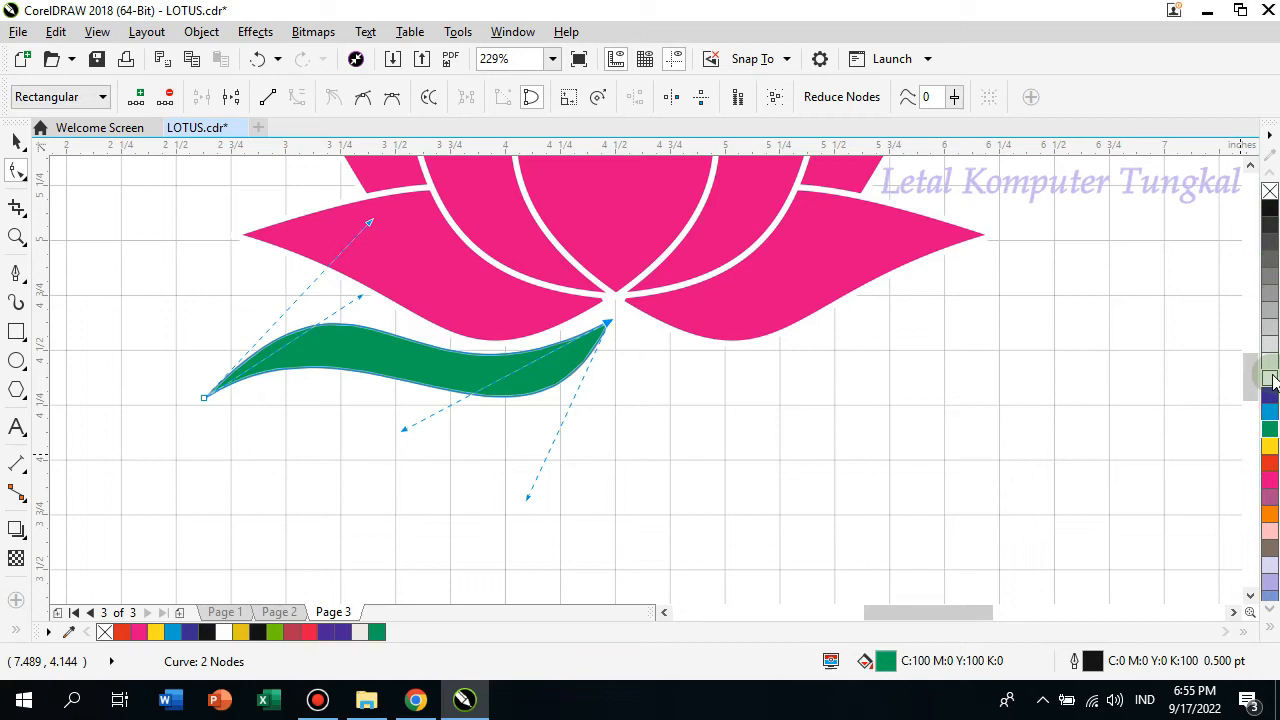
{"action": "left_click", "coordinate": [17, 140]}
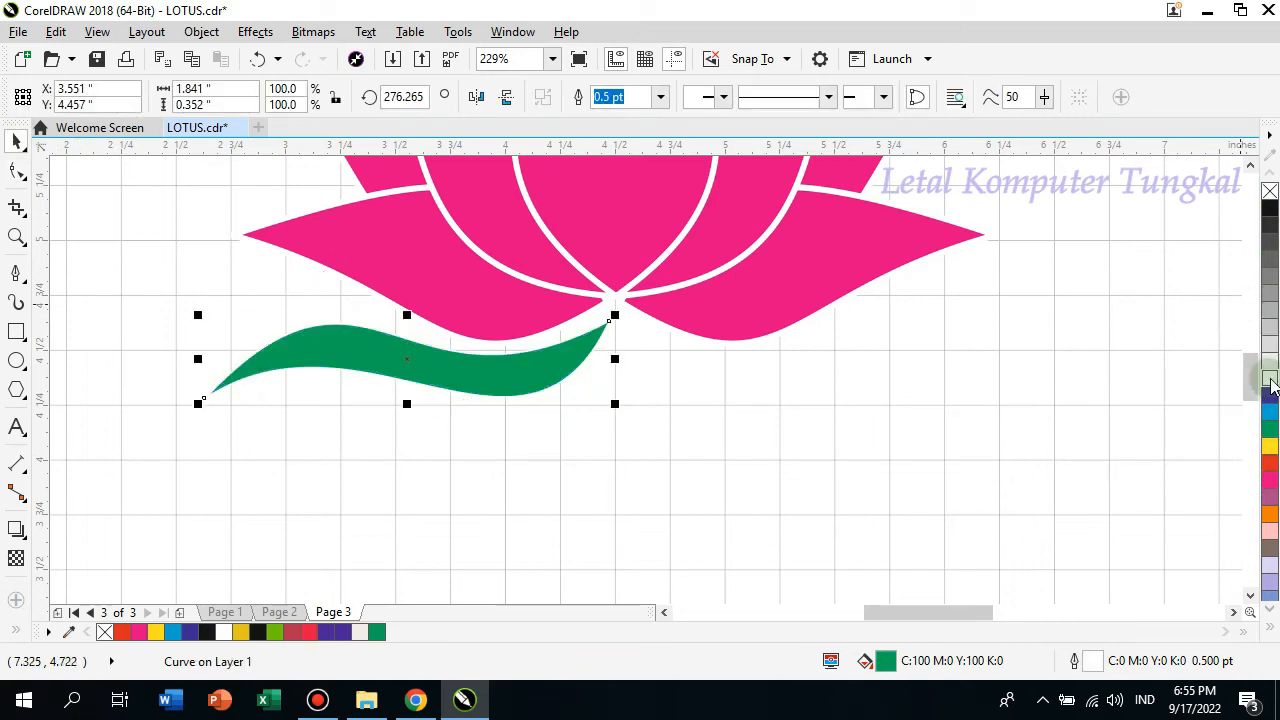
{"action": "left_click", "coordinate": [660, 97]}
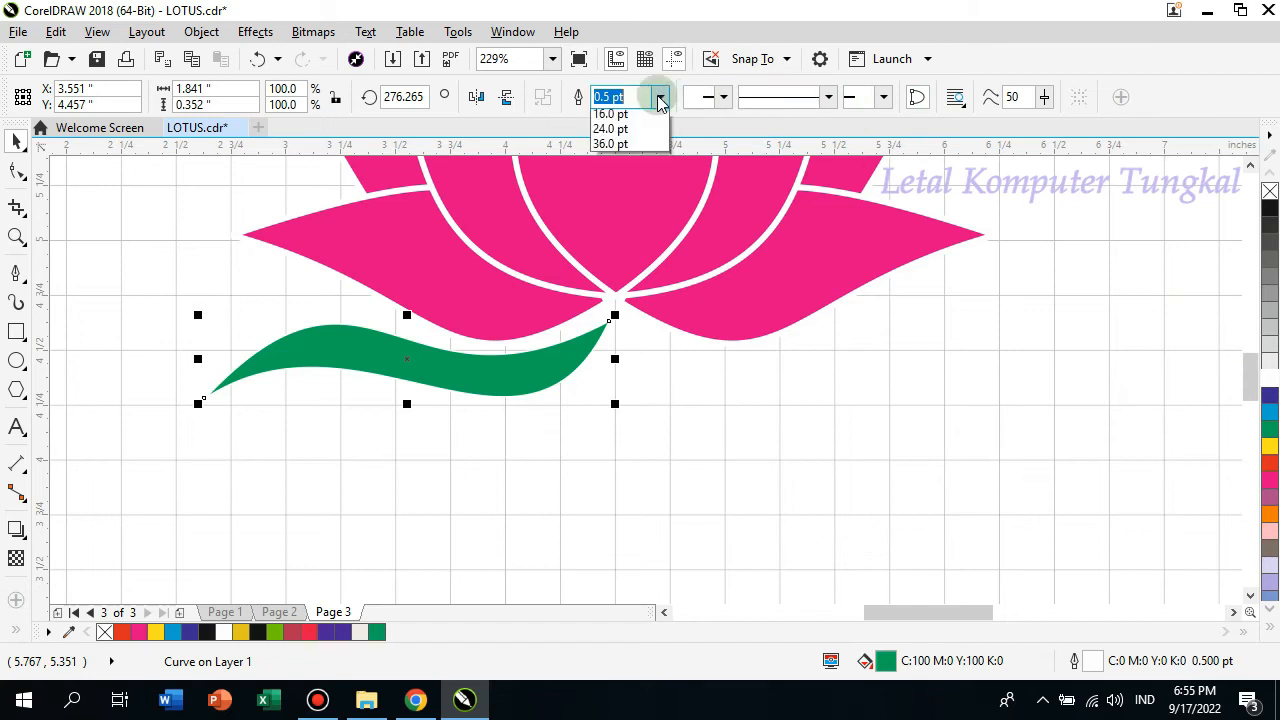
{"action": "left_click", "coordinate": [617, 209]}
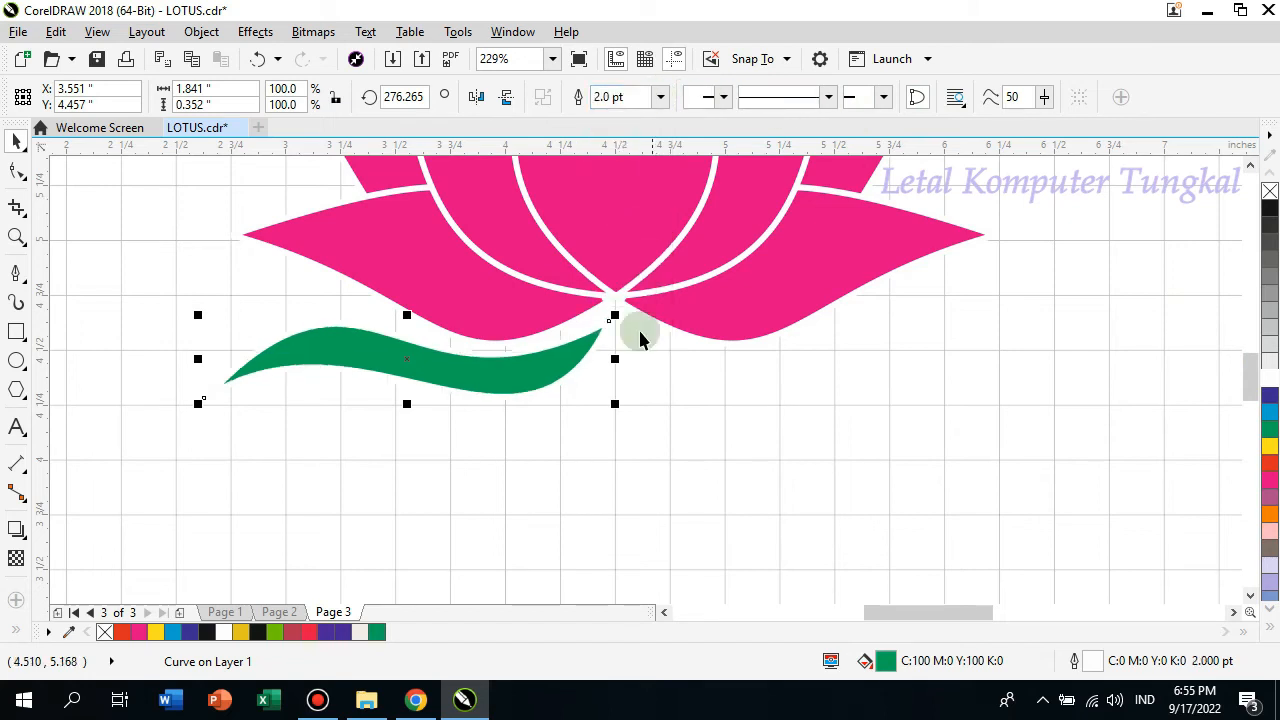
Fine-tune the leaf's curve handles at its inner end and stretch the leaf downward to about 0.43 inch high
{"action": "left_click", "coordinate": [17, 173]}
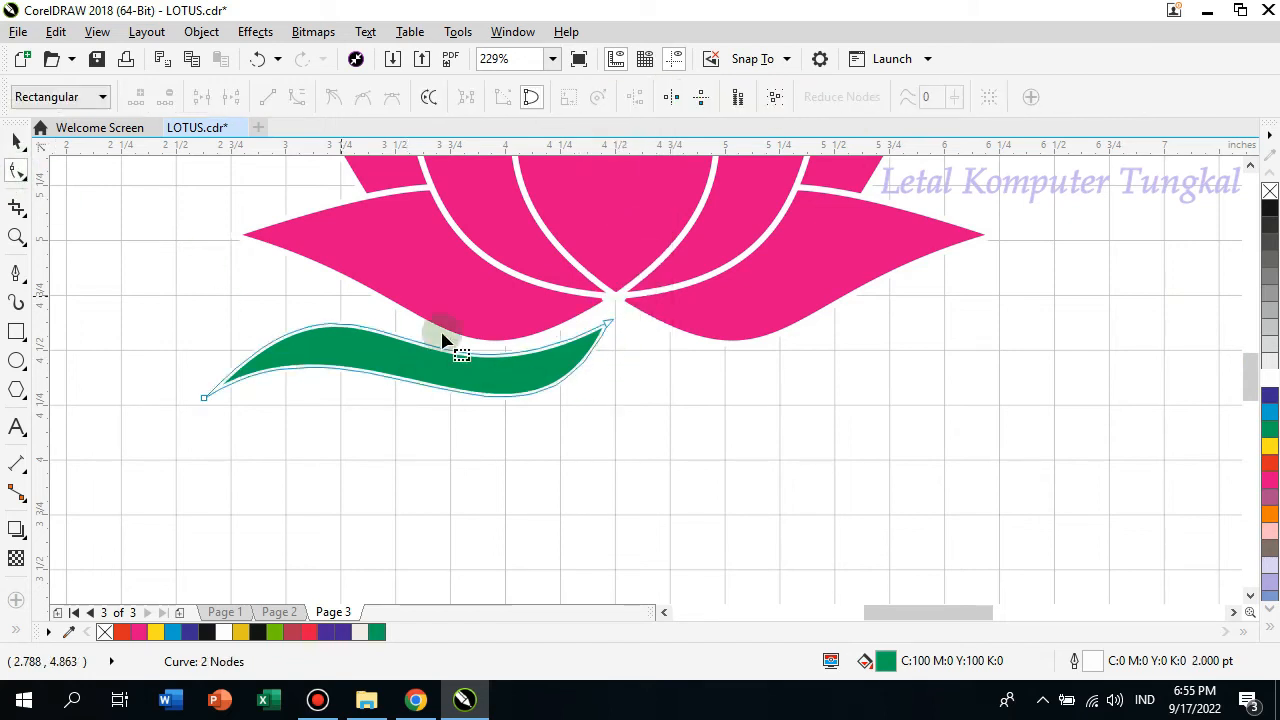
{"action": "left_click", "coordinate": [609, 324]}
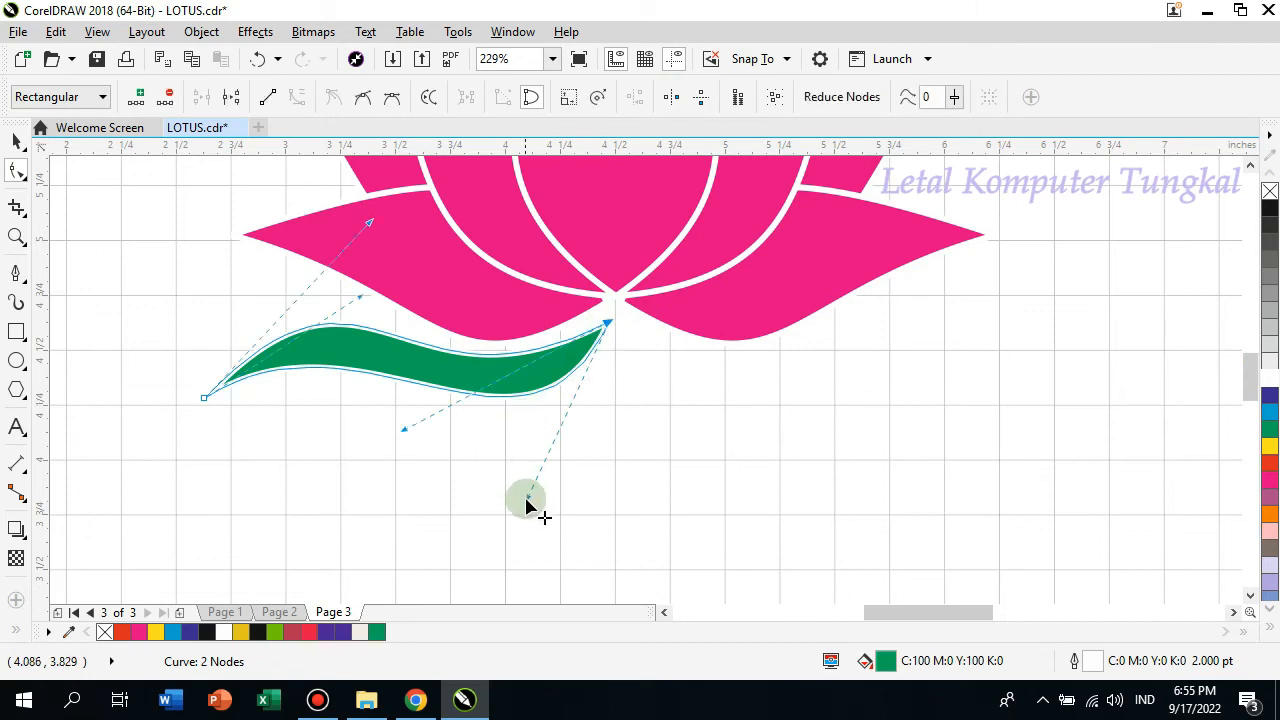
{"action": "left_click_drag", "start_coordinate": [527, 502], "coordinate": [530, 505]}
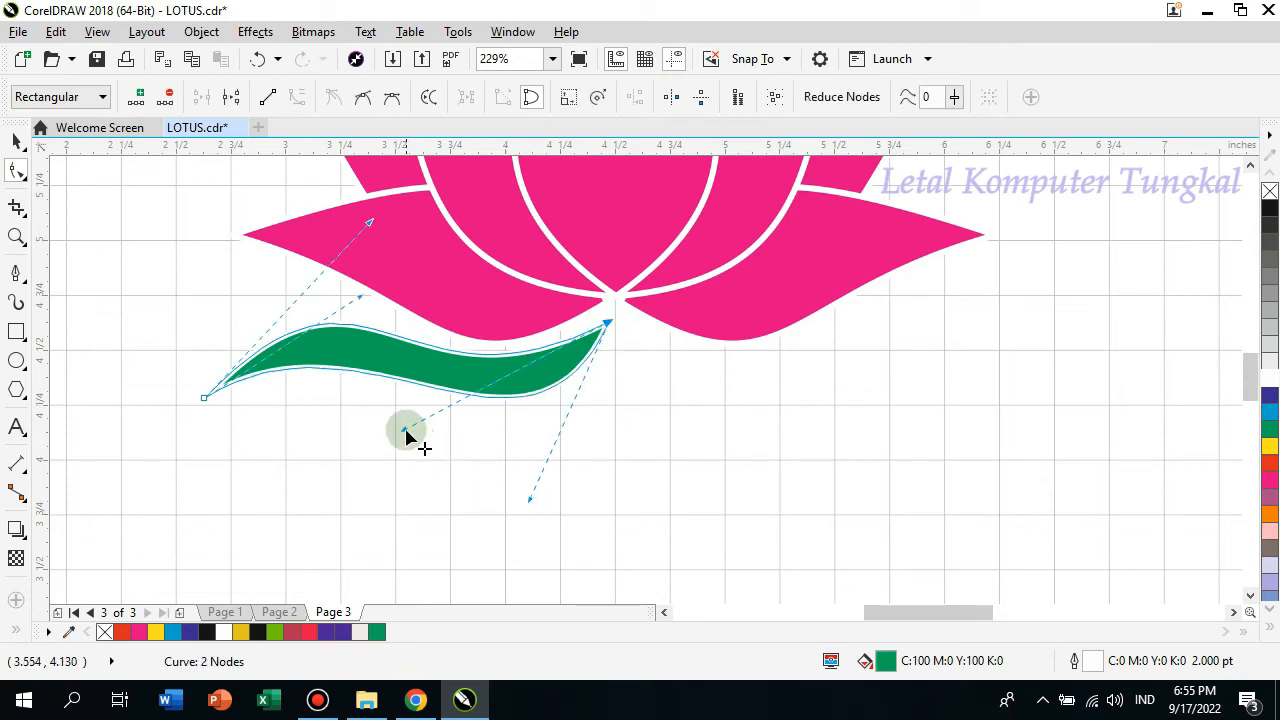
{"action": "left_click_drag", "start_coordinate": [405, 428], "coordinate": [403, 422]}
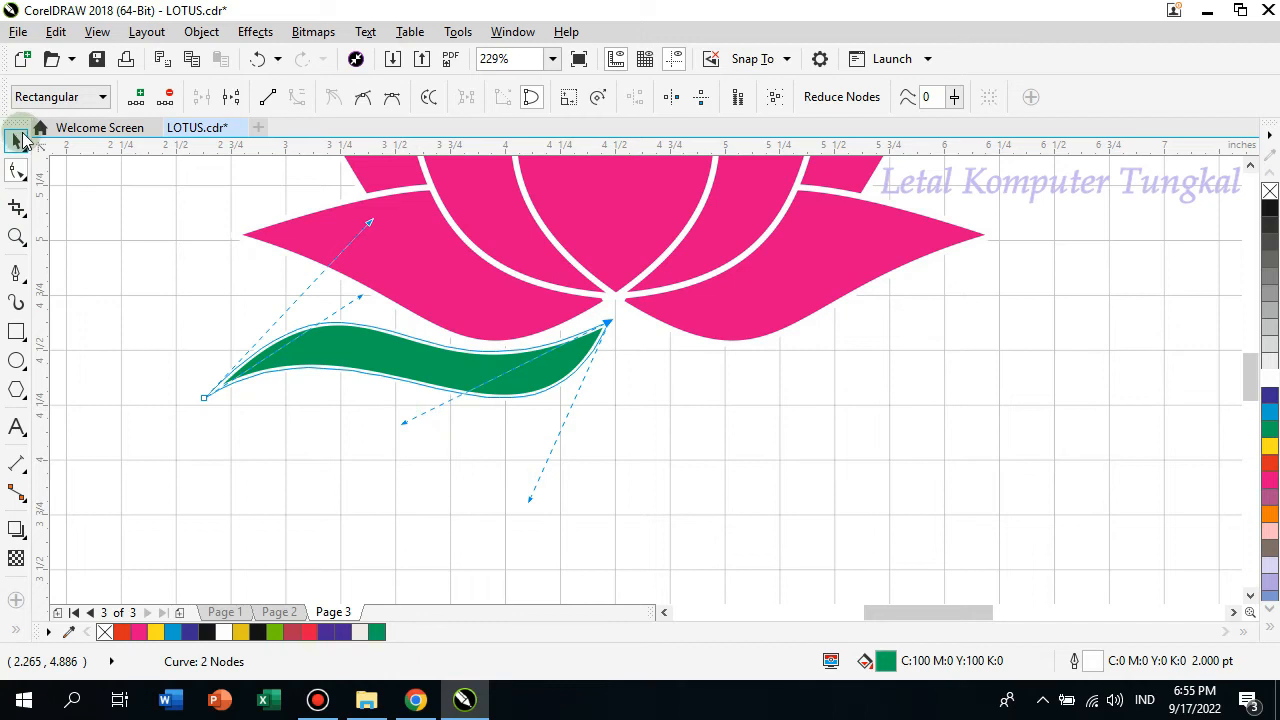
{"action": "left_click", "coordinate": [22, 140]}
{"action": "left_click_drag", "start_coordinate": [410, 409], "coordinate": [407, 424]}
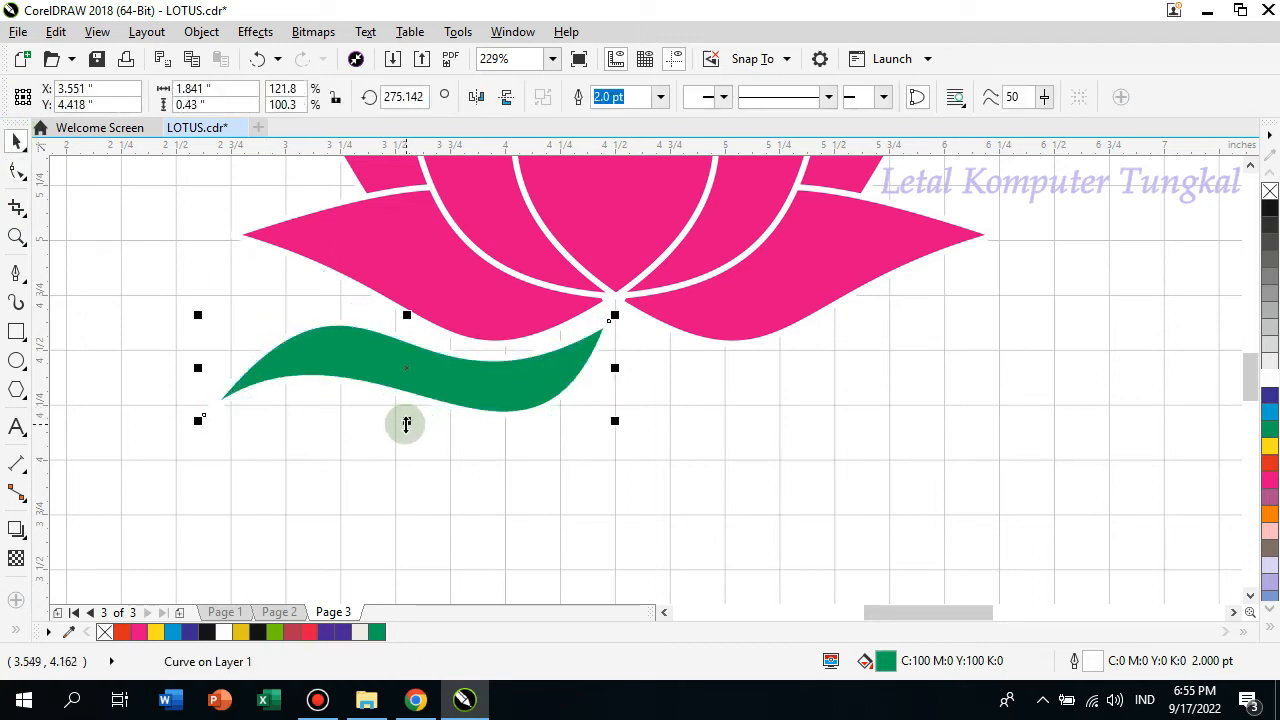
Raise the leaf's outer tip and adjust its lower edge, making the leaf about 1.86 inches wide and 0.41 inch high
{"action": "left_click", "coordinate": [17, 172]}
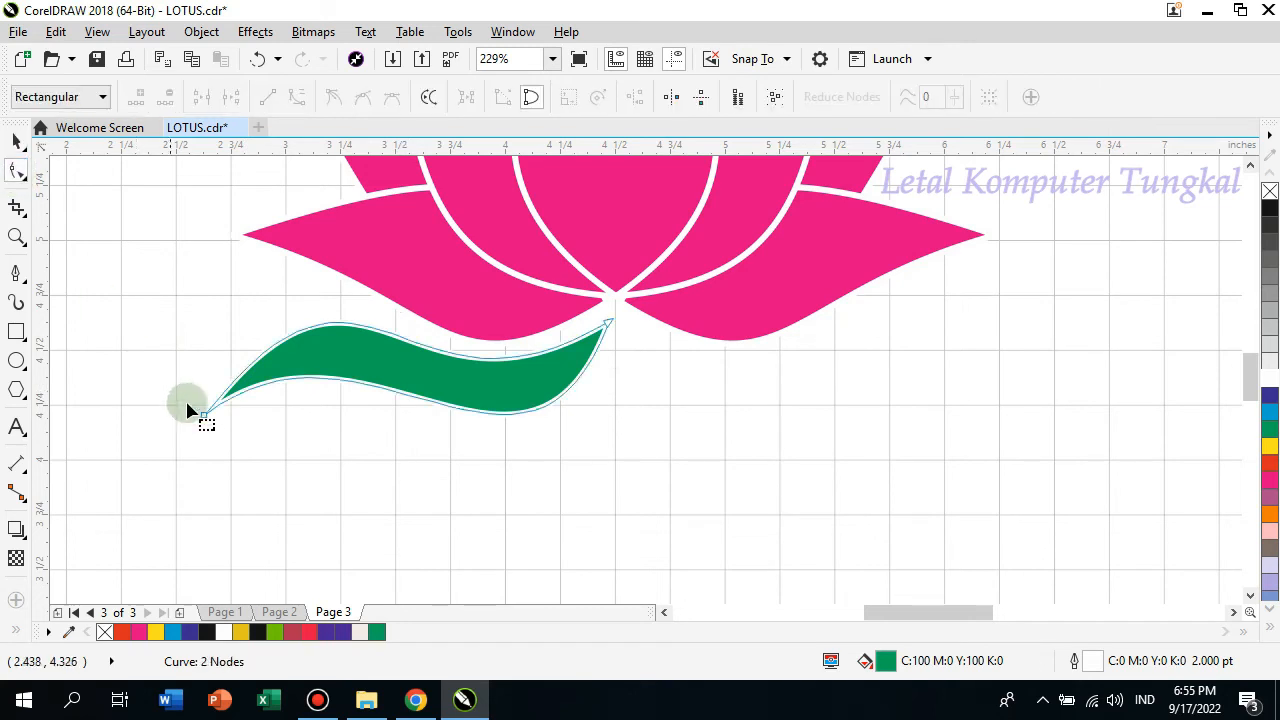
{"action": "left_click_drag", "start_coordinate": [203, 417], "coordinate": [201, 405]}
{"action": "left_click_drag", "start_coordinate": [355, 284], "coordinate": [362, 290]}
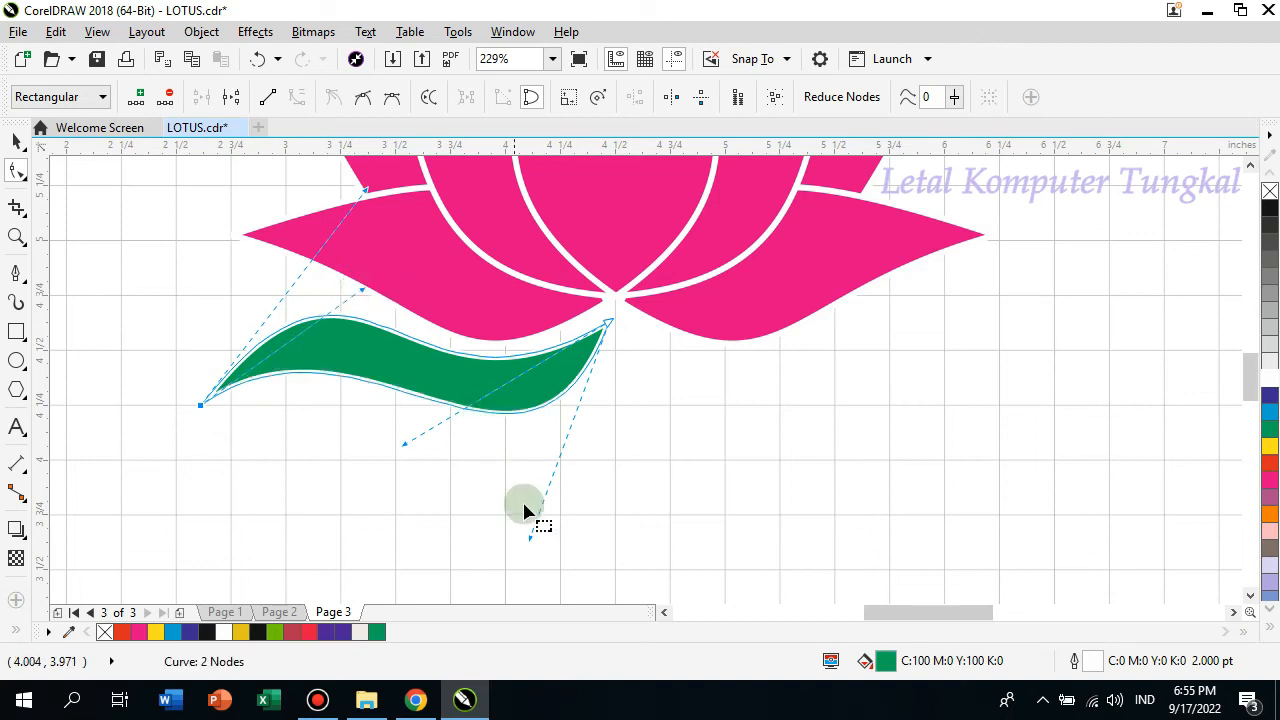
{"action": "left_click_drag", "start_coordinate": [532, 538], "coordinate": [518, 518]}
{"action": "left_click", "coordinate": [18, 144]}
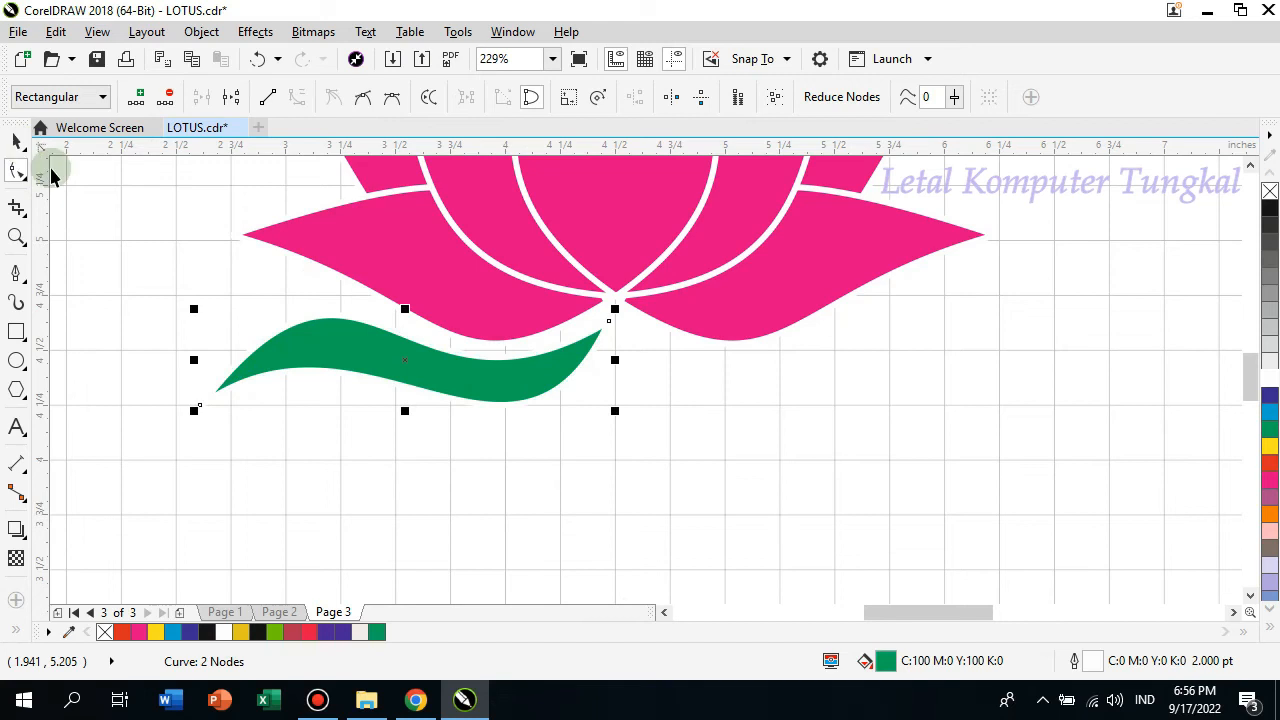
Create a mirrored copy of the green leaf on the right side and nudge it right to leave a small gap
{"action": "left_click_drag", "start_coordinate": [197, 358], "coordinate": [805, 368]}
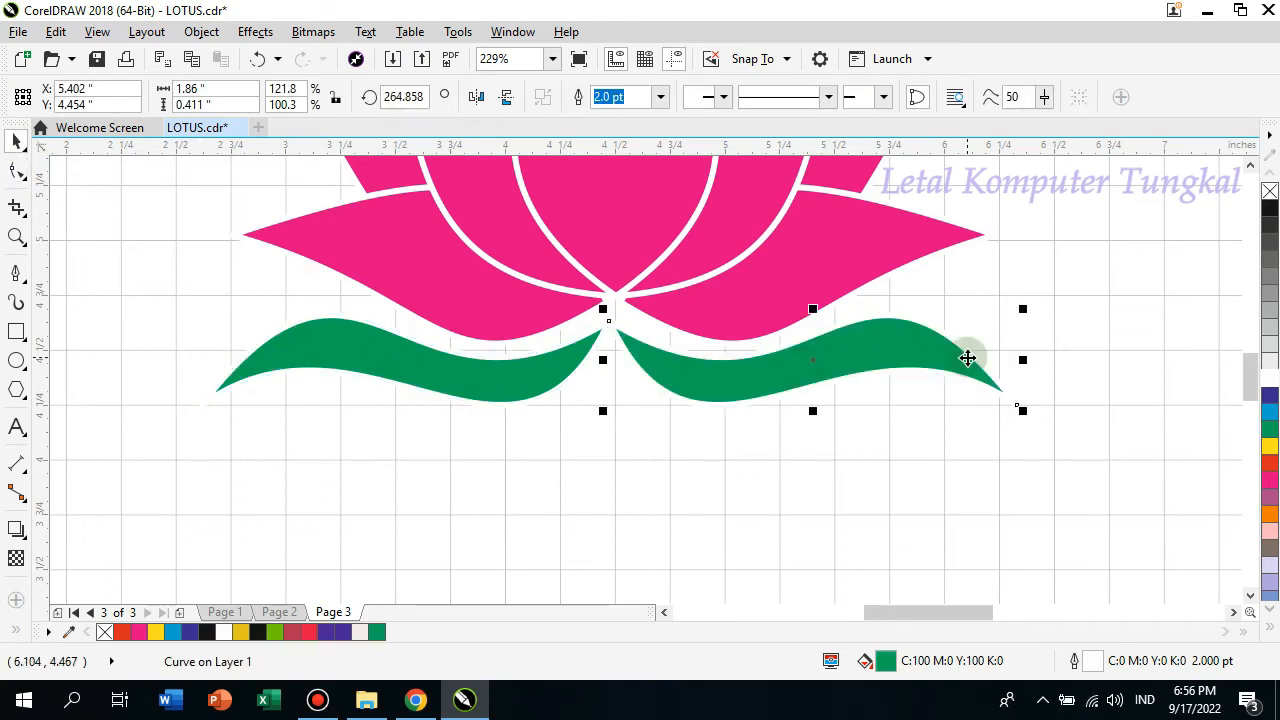
{"action": "key", "text": "Right"}
{"action": "key", "text": "Right"}
{"action": "key", "text": "Right"}
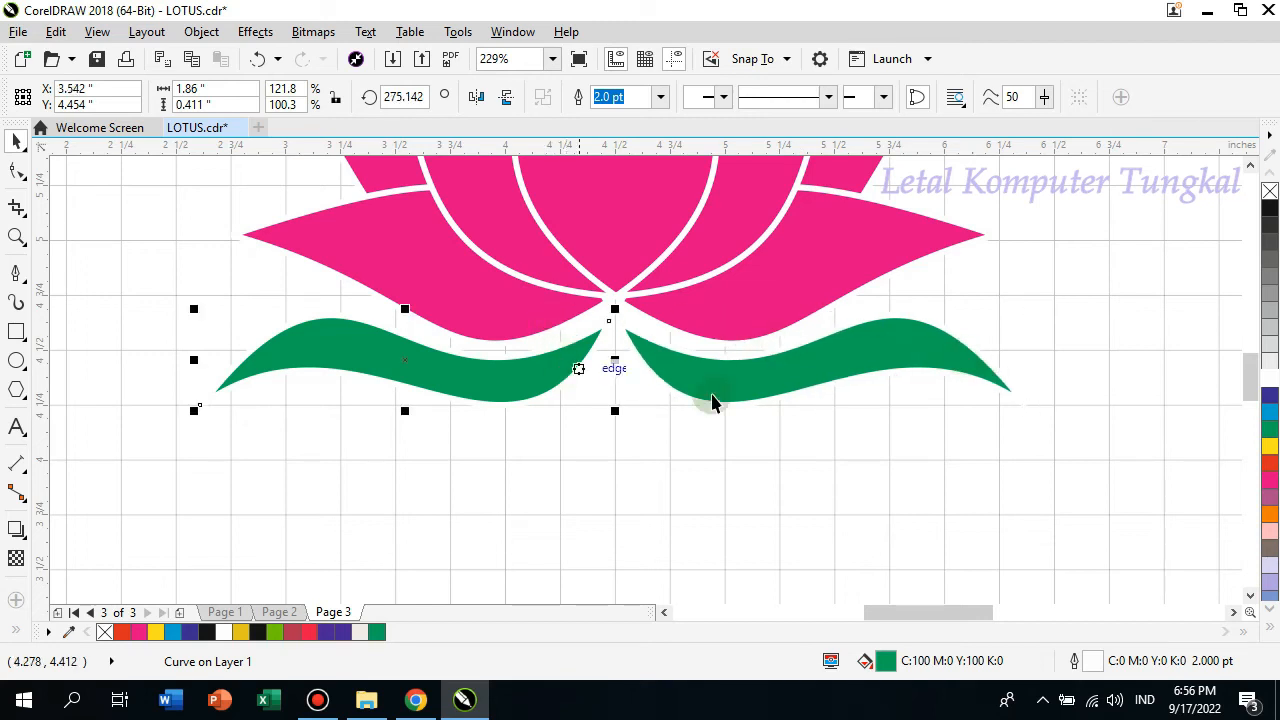
Nudge the mirrored right leaf one increment left, closer to the left leaf
{"action": "left_click", "coordinate": [795, 362]}
{"action": "key", "text": "Left"}
{"action": "scroll", "coordinate": [1014, 449], "scroll_direction": "down", "scroll_amount": 2}
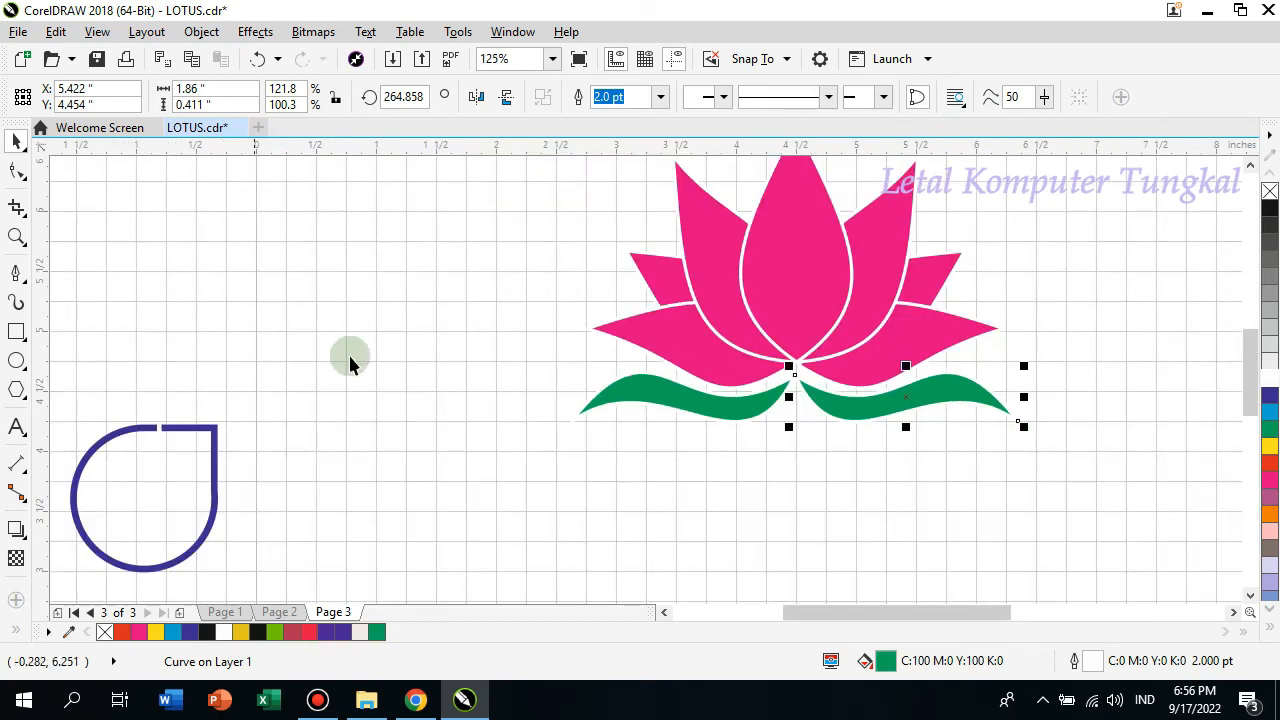
Draw a rectangle about 4.42 inches wide and 2.85 inches high around the whole lotus and its leaves
{"action": "left_click", "coordinate": [16, 234]}
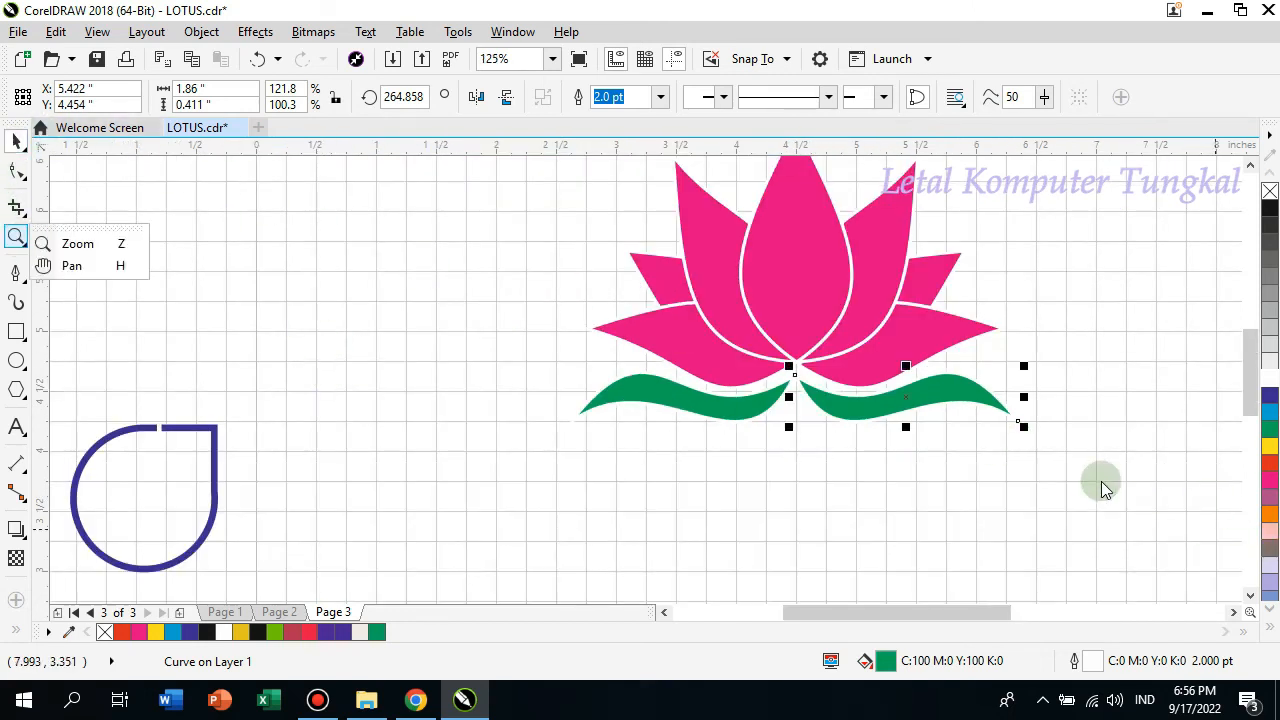
{"action": "left_click", "coordinate": [16, 236]}
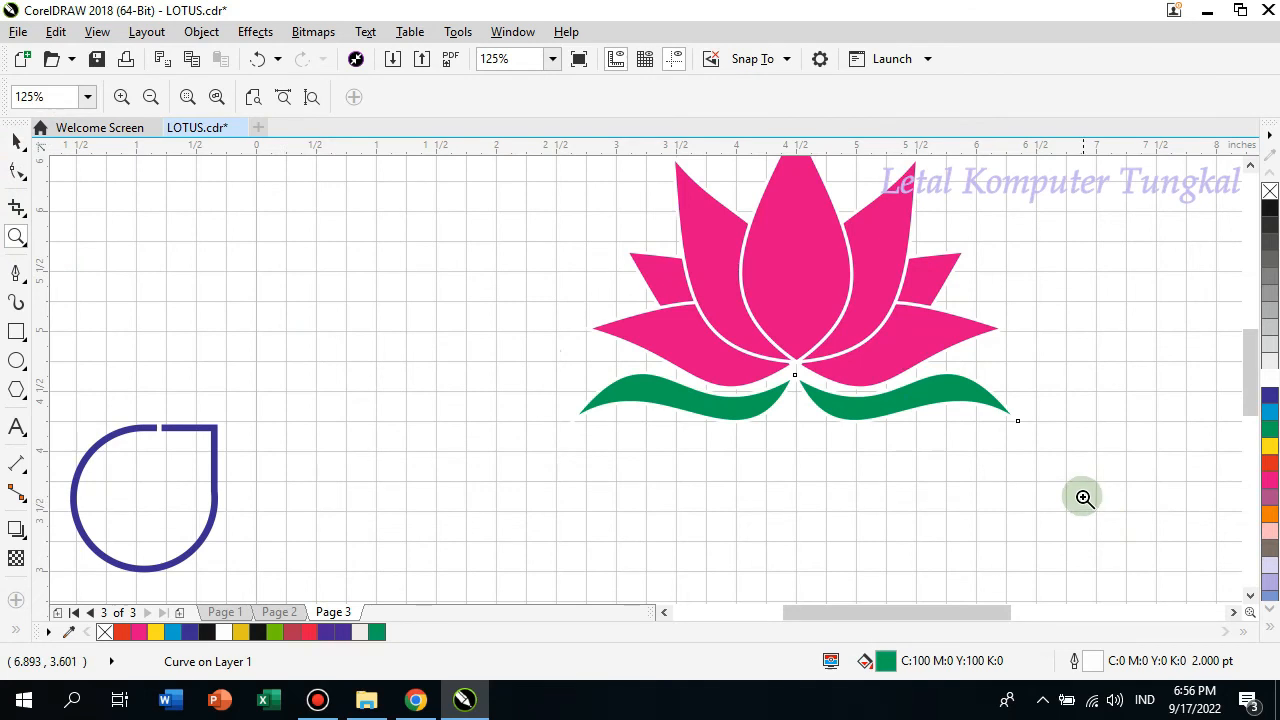
{"action": "left_click_drag", "start_coordinate": [1083, 497], "coordinate": [660, 209]}
{"action": "left_click_drag", "start_coordinate": [920, 520], "coordinate": [158, 228]}
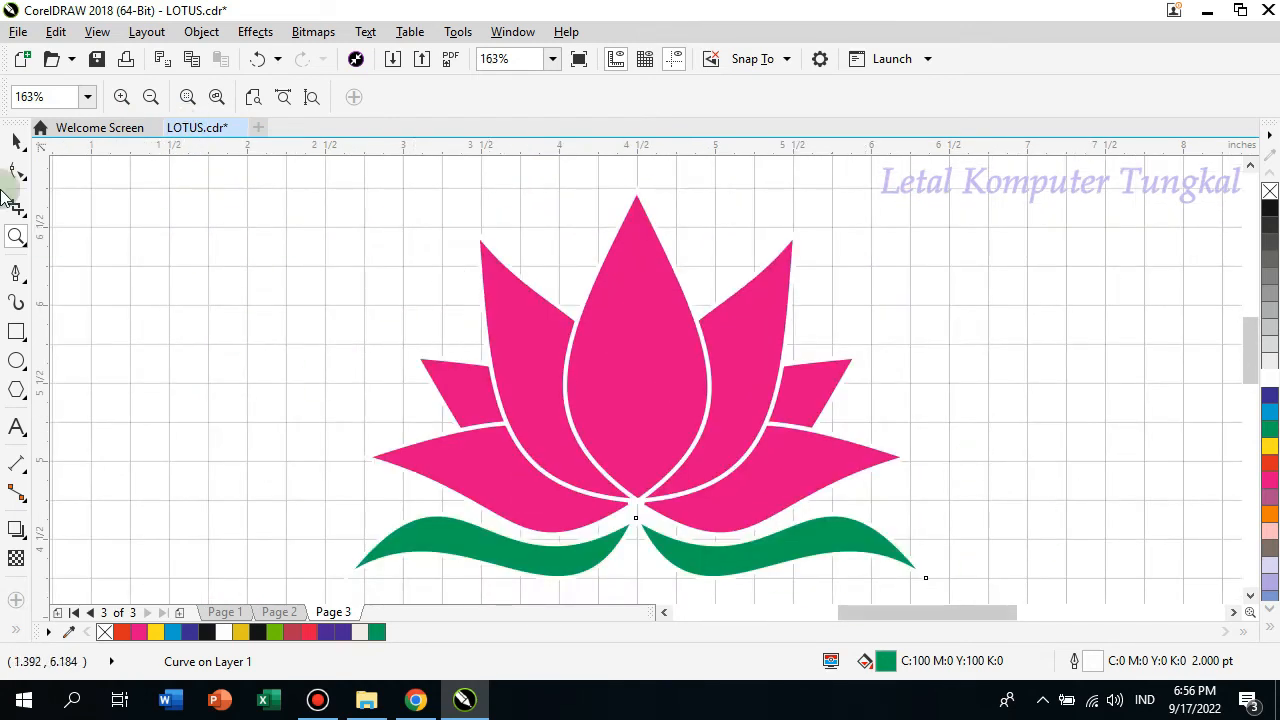
{"action": "left_click", "coordinate": [17, 146]}
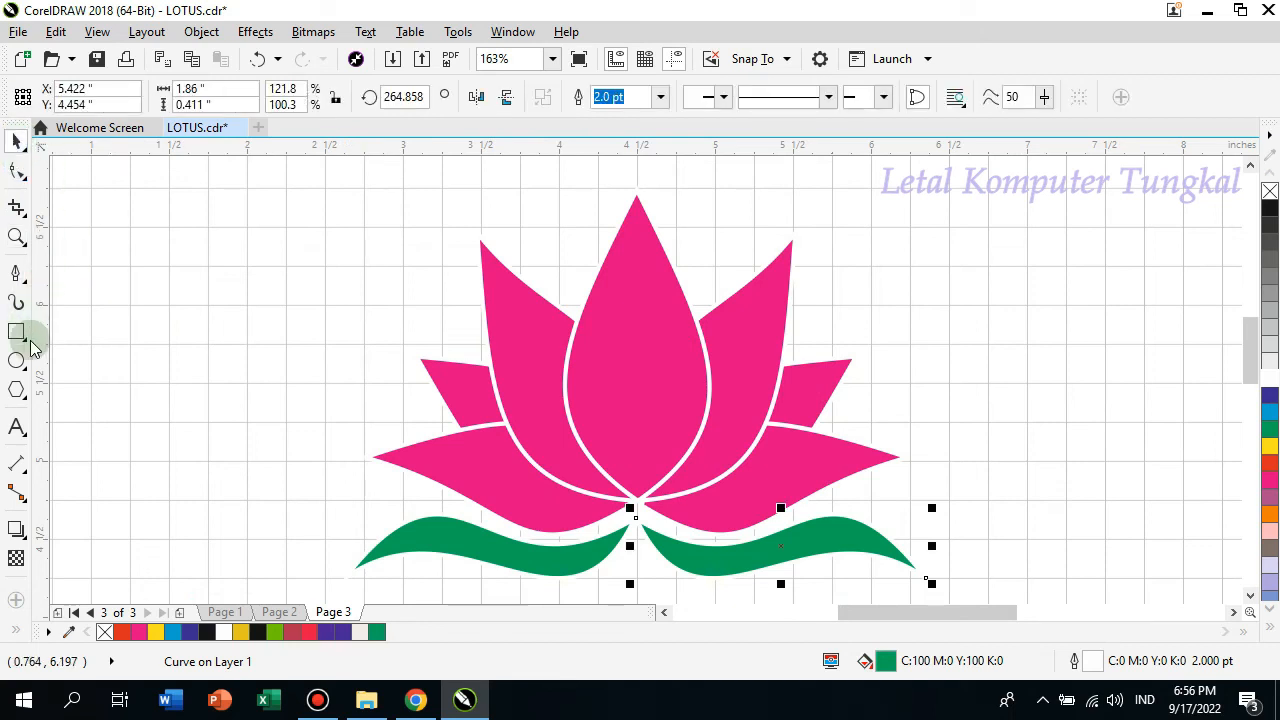
{"action": "left_click", "coordinate": [845, 588]}
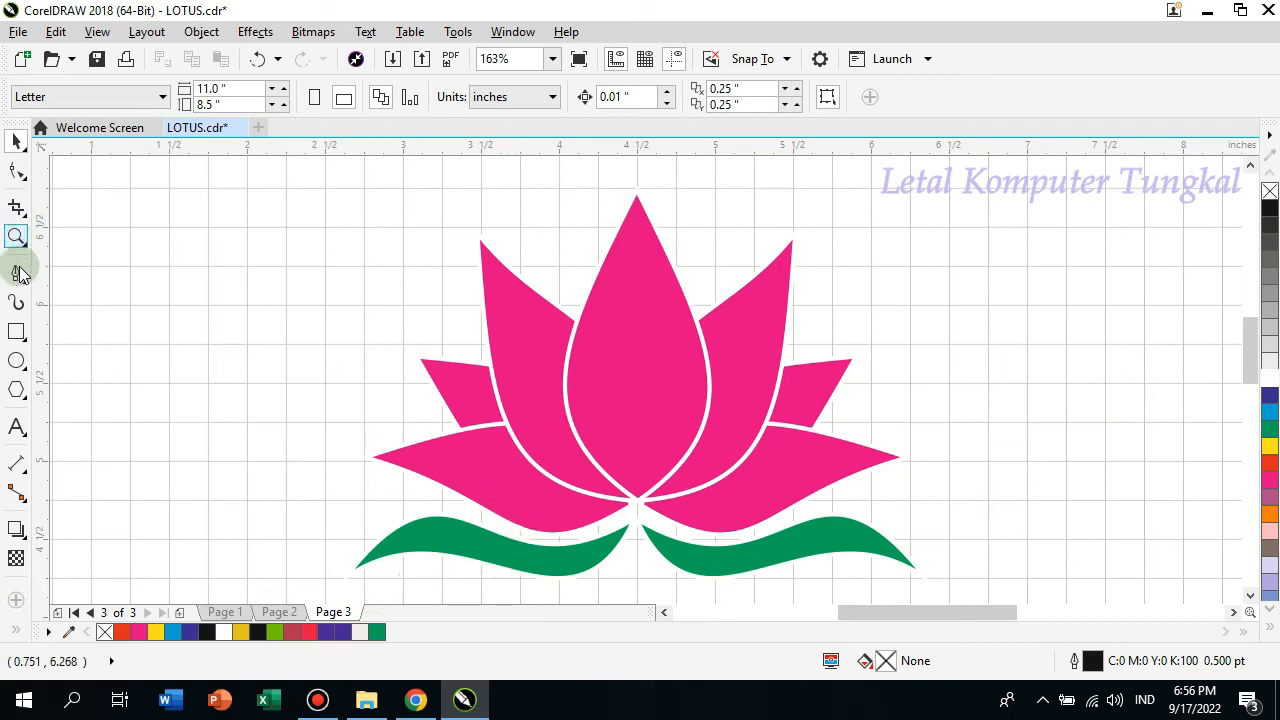
{"action": "left_click", "coordinate": [16, 332]}
{"action": "left_click_drag", "start_coordinate": [290, 168], "coordinate": [982, 558]}
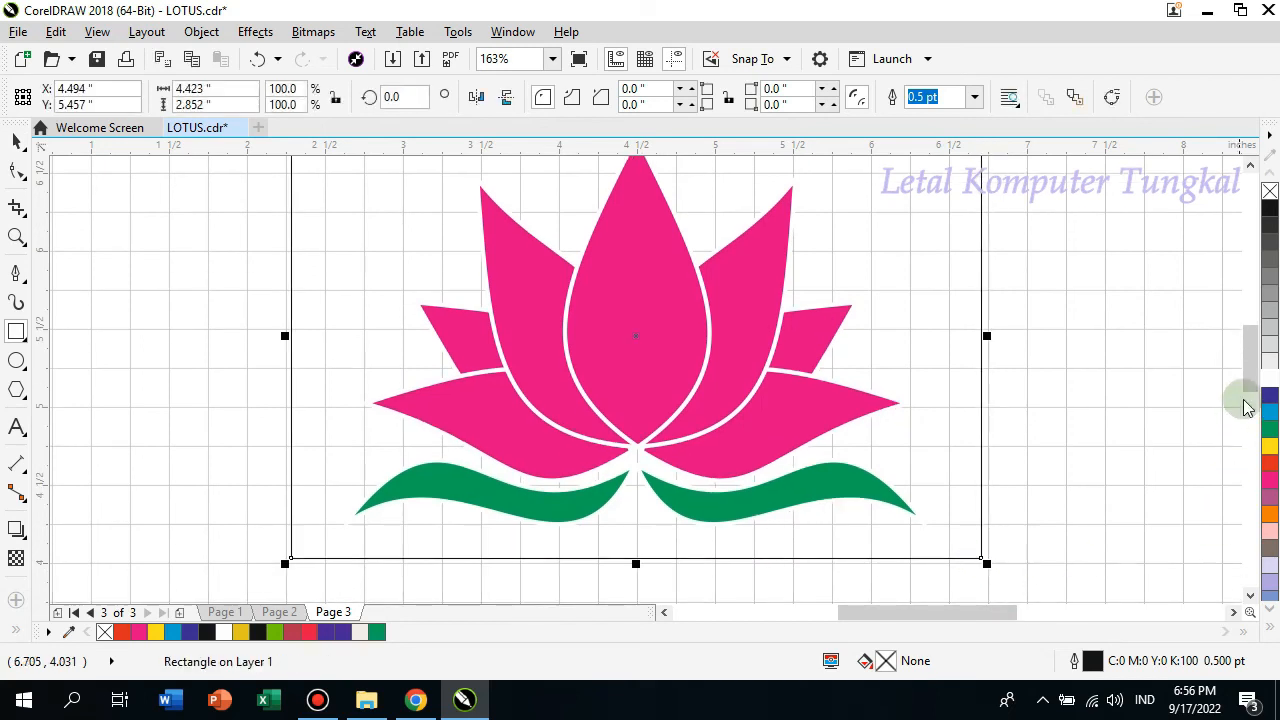
Fill the rectangle with 90% Black and send it behind the lotus as a background
{"action": "left_click", "coordinate": [1270, 226]}
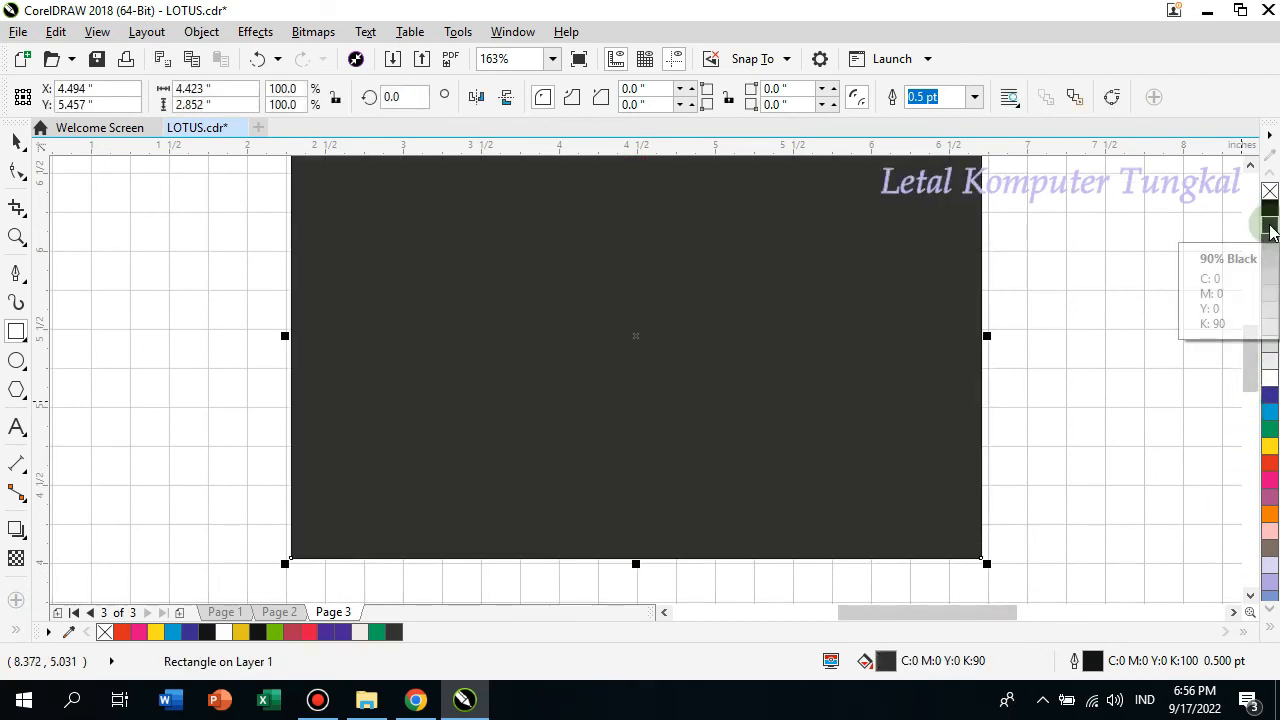
{"action": "key", "text": "shift+Page_Down"}
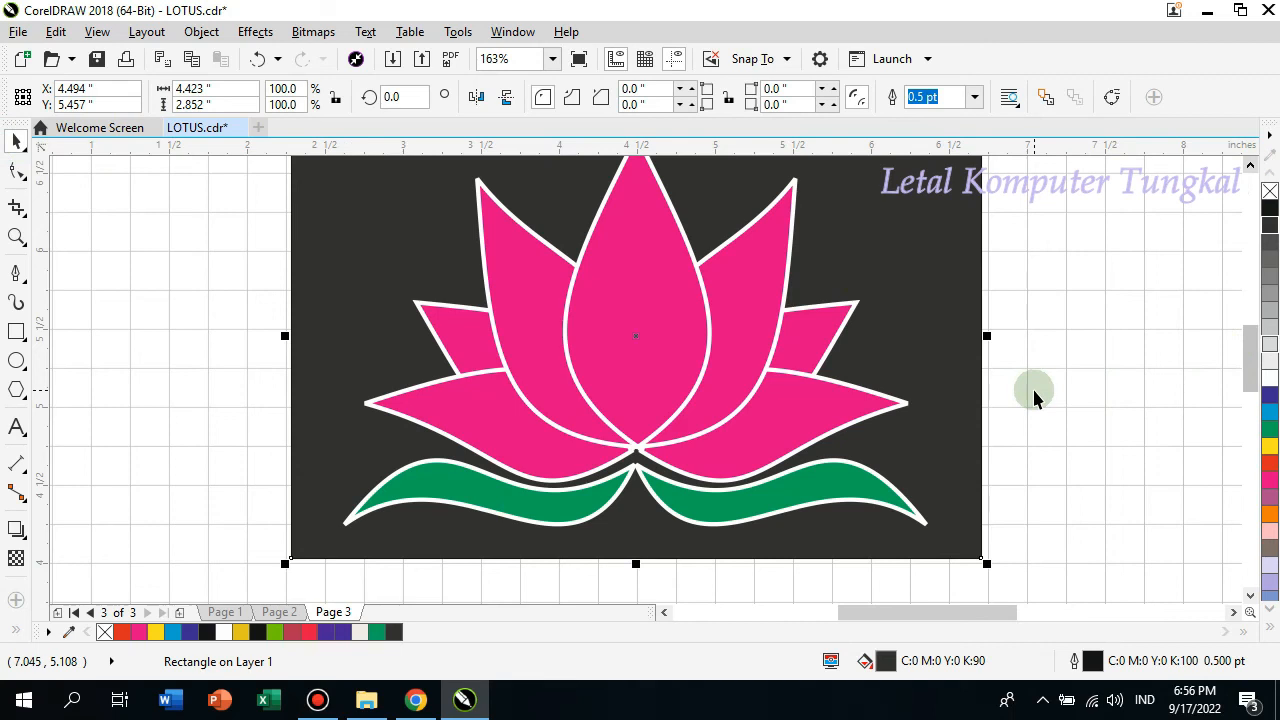
{"action": "scroll", "coordinate": [1034, 388], "scroll_direction": "up", "scroll_amount": 1}
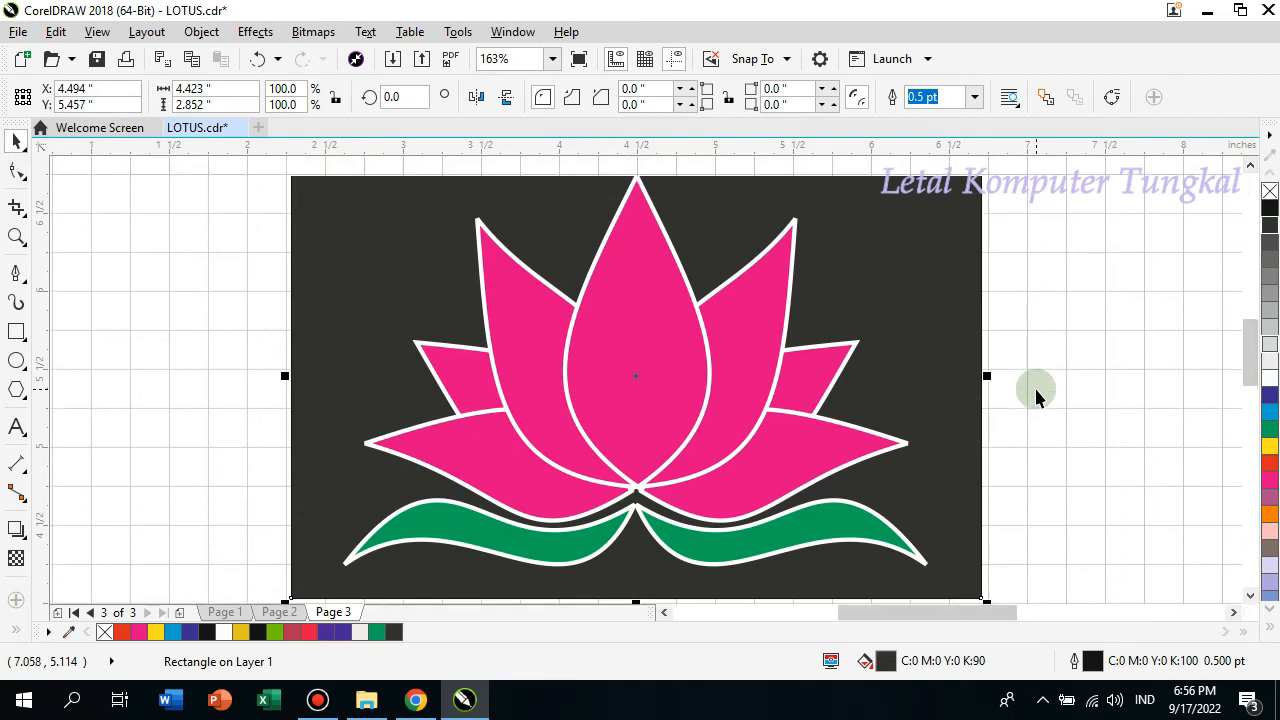
{"action": "left_click", "coordinate": [1062, 490]}
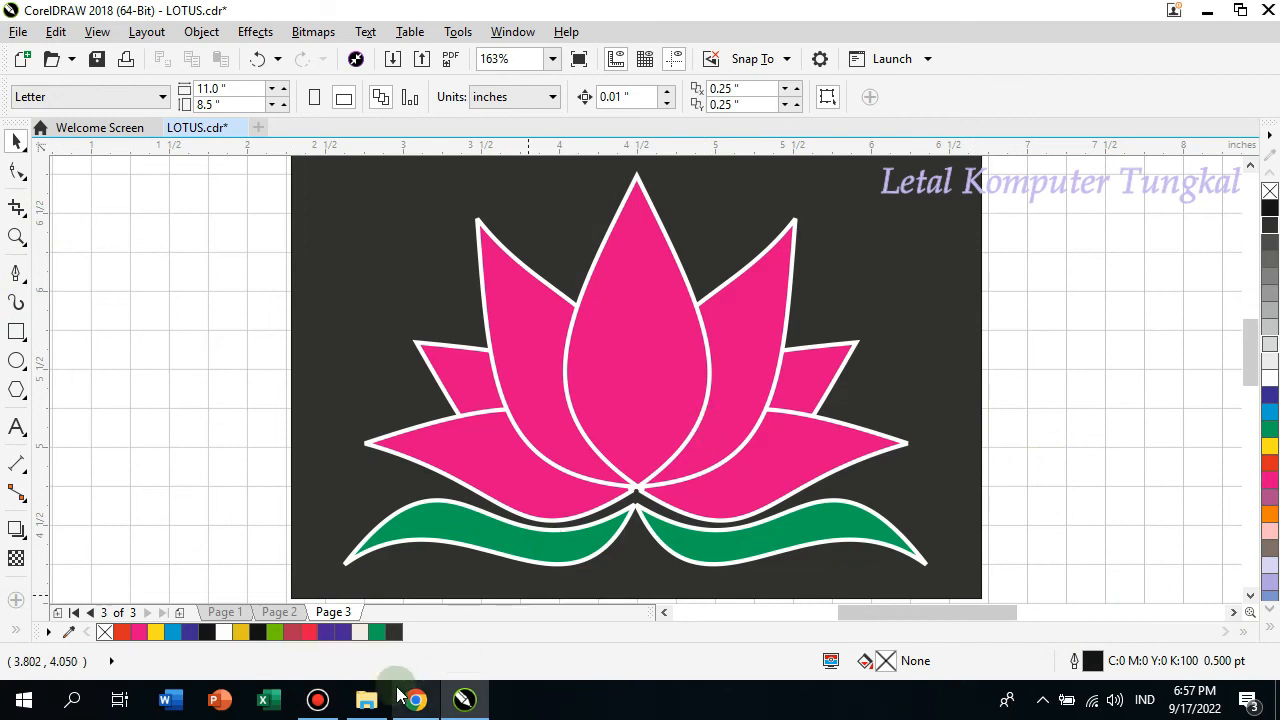
{"action": "left_click", "coordinate": [315, 705]}
{"action": "left_click", "coordinate": [993, 490]}
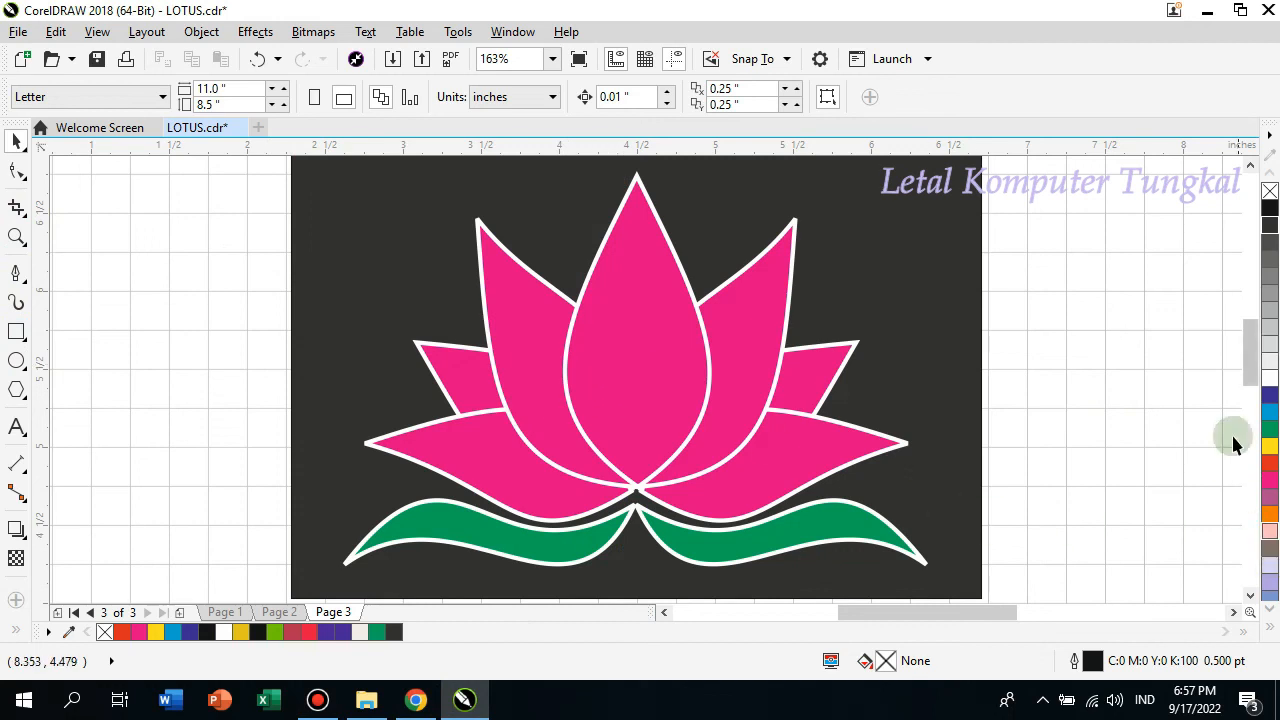
{"action": "left_click_drag", "start_coordinate": [1253, 345], "coordinate": [1256, 345]}
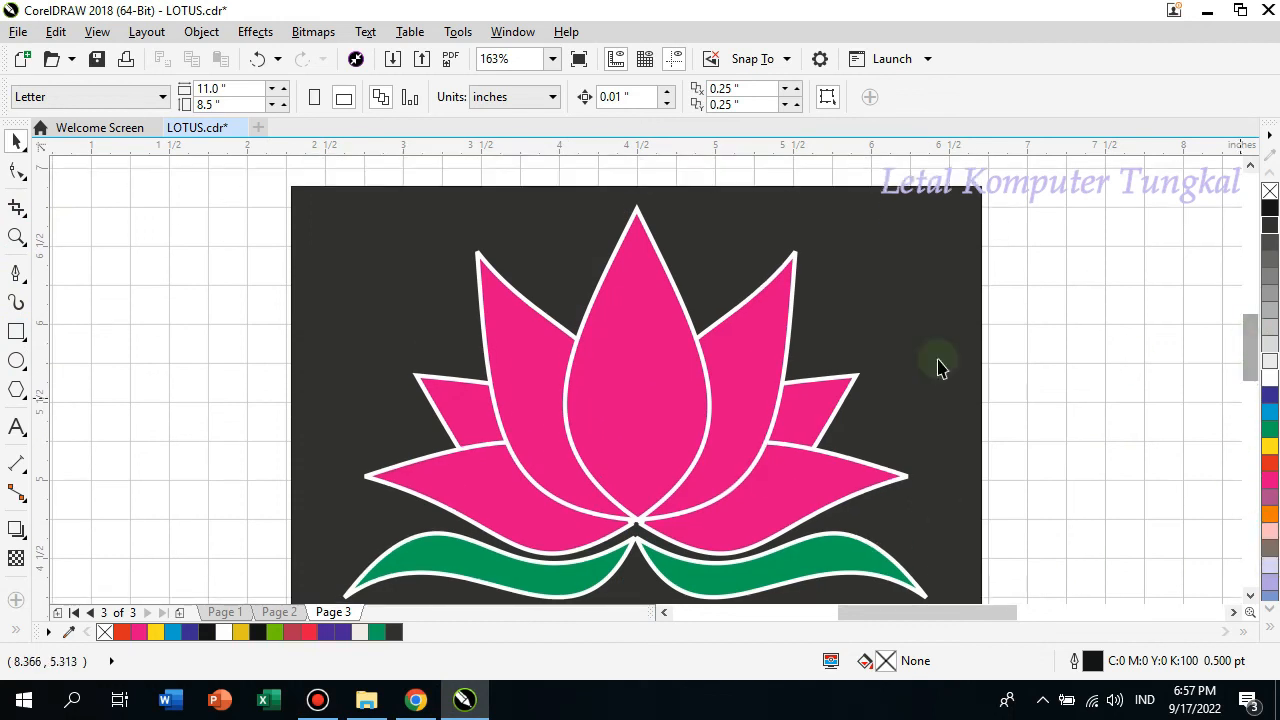
Stretch the dark background rectangle downward to about 3.15 inches high, making room below the leaves
{"action": "left_click_drag", "start_coordinate": [277, 157], "coordinate": [1028, 568]}
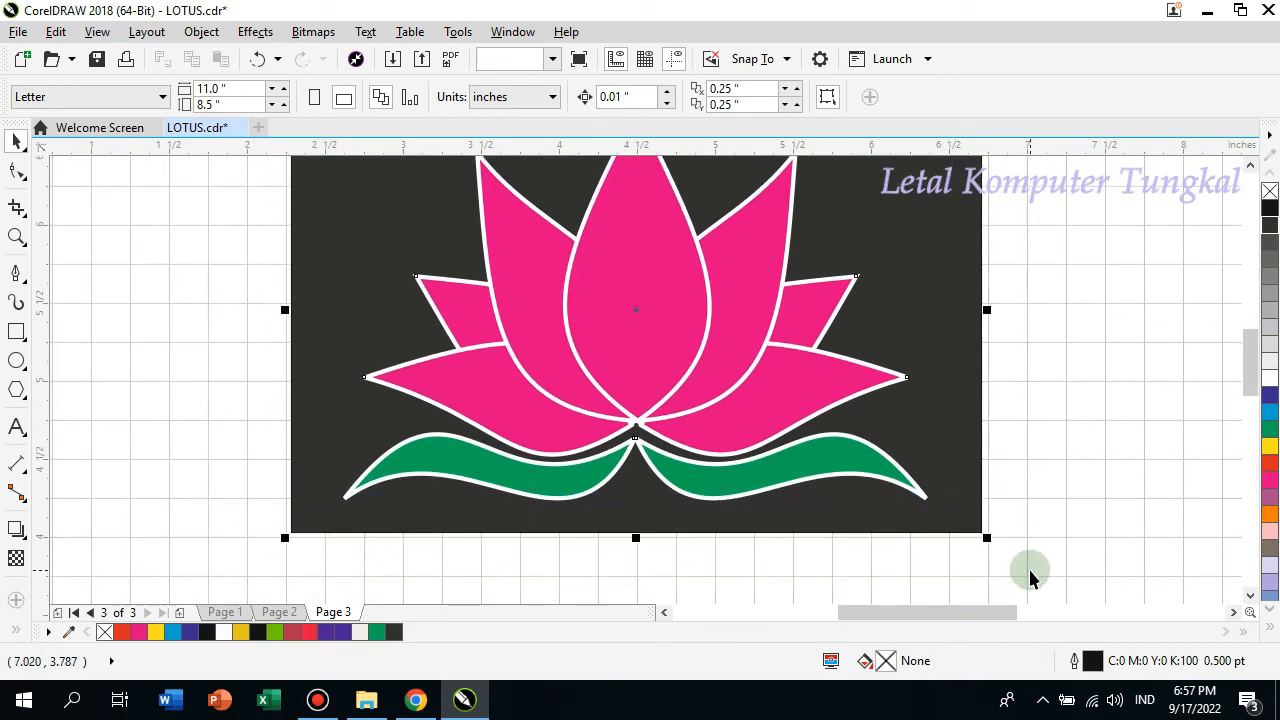
{"action": "left_click", "coordinate": [692, 572]}
{"action": "left_click", "coordinate": [630, 536]}
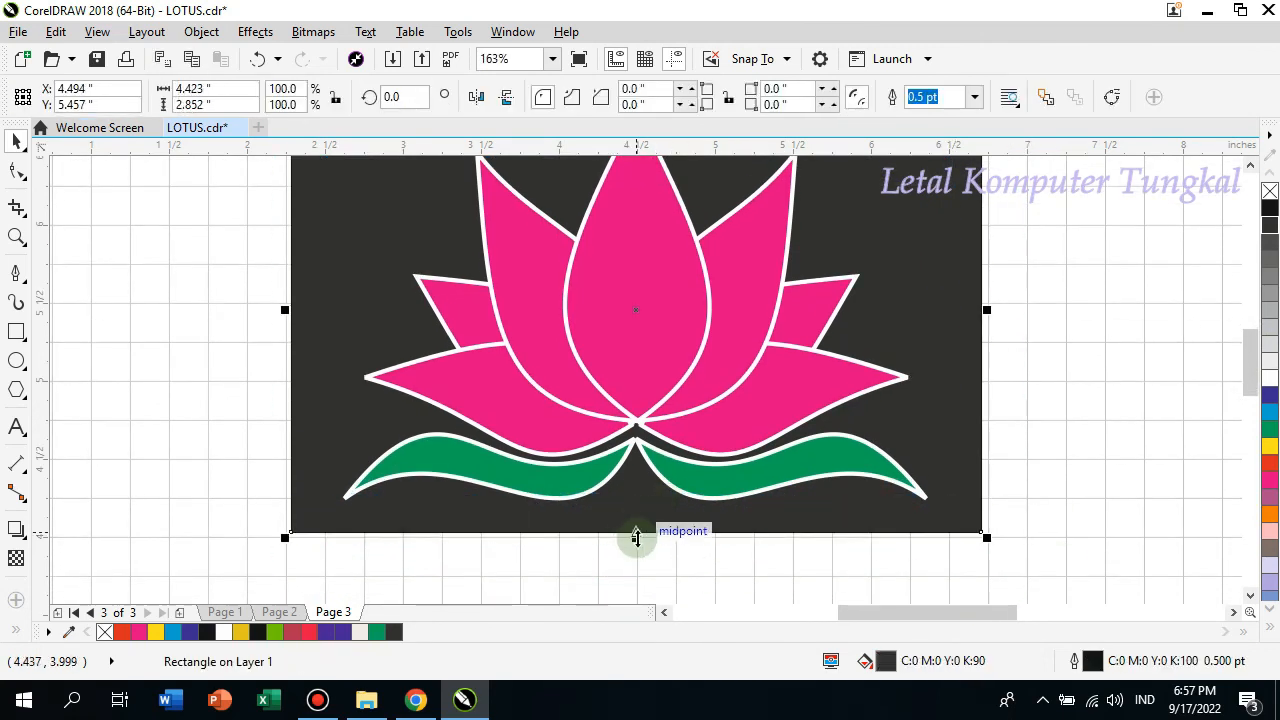
{"action": "left_click_drag", "start_coordinate": [638, 539], "coordinate": [638, 583]}
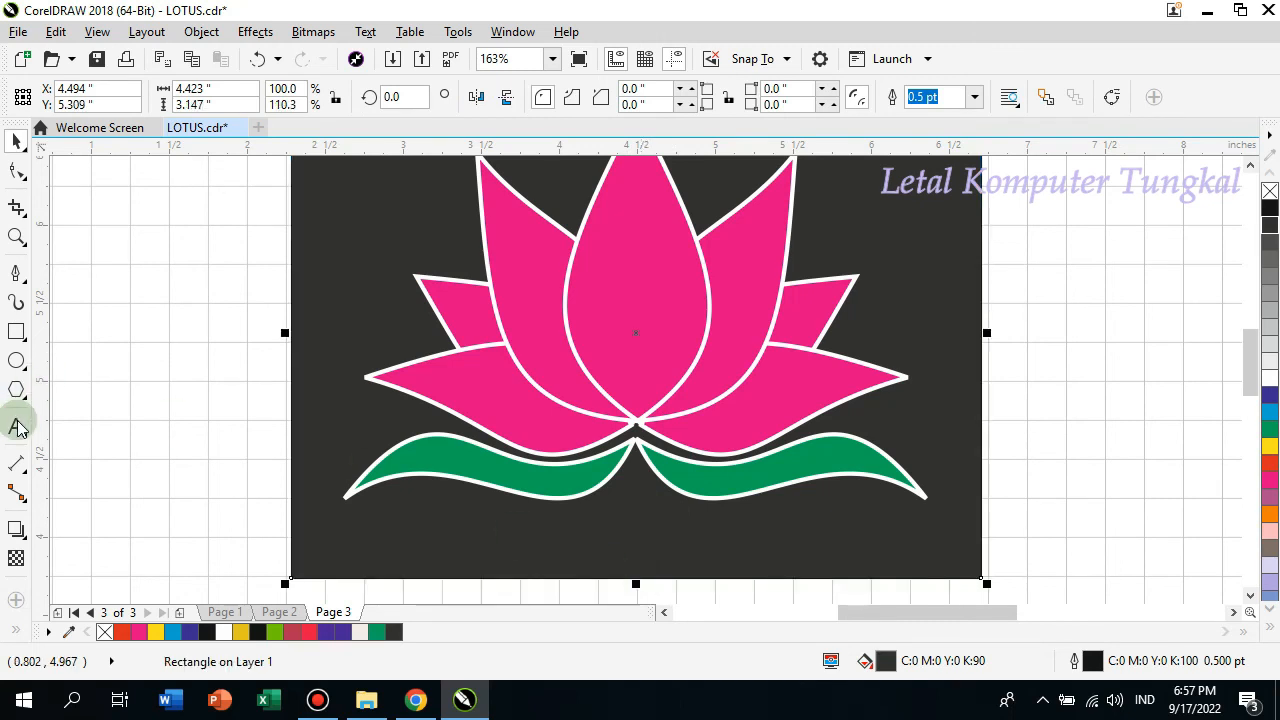
Add the artistic text LOTUS just below the leaves on the dark background
{"action": "key", "text": "F8"}
{"action": "left_click", "coordinate": [497, 531]}
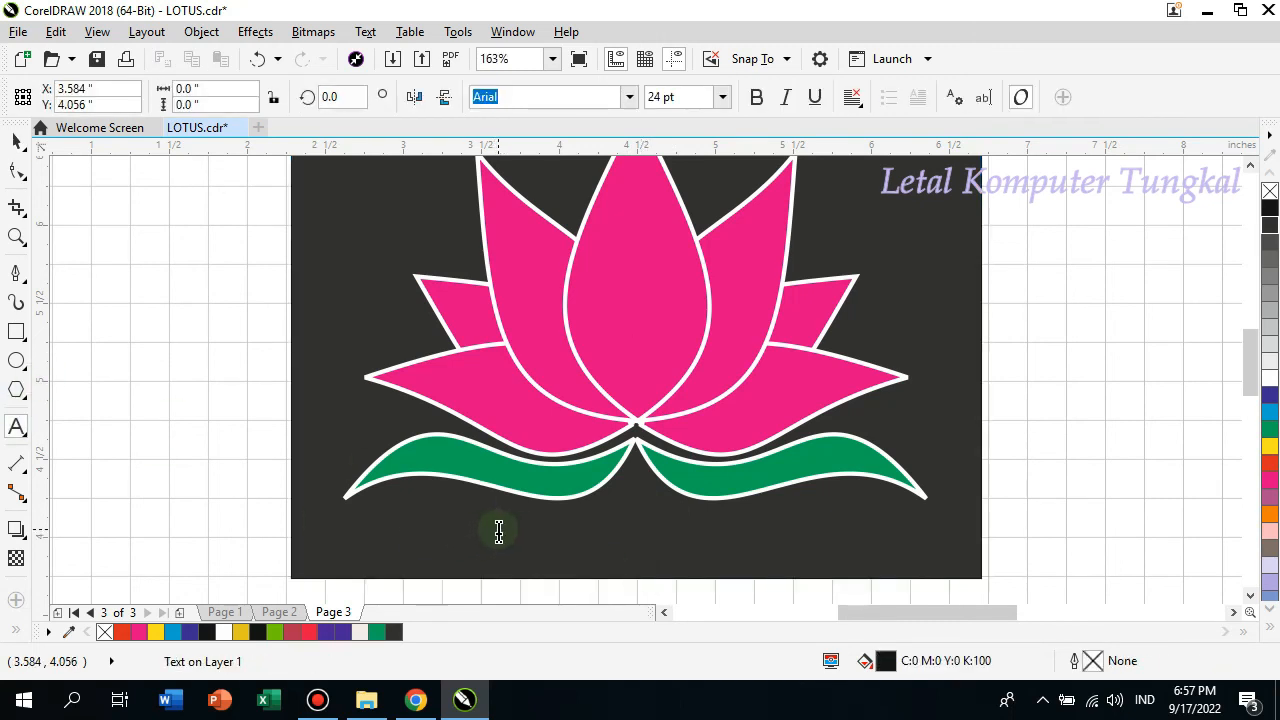
{"action": "type", "text": "LOTUS"}
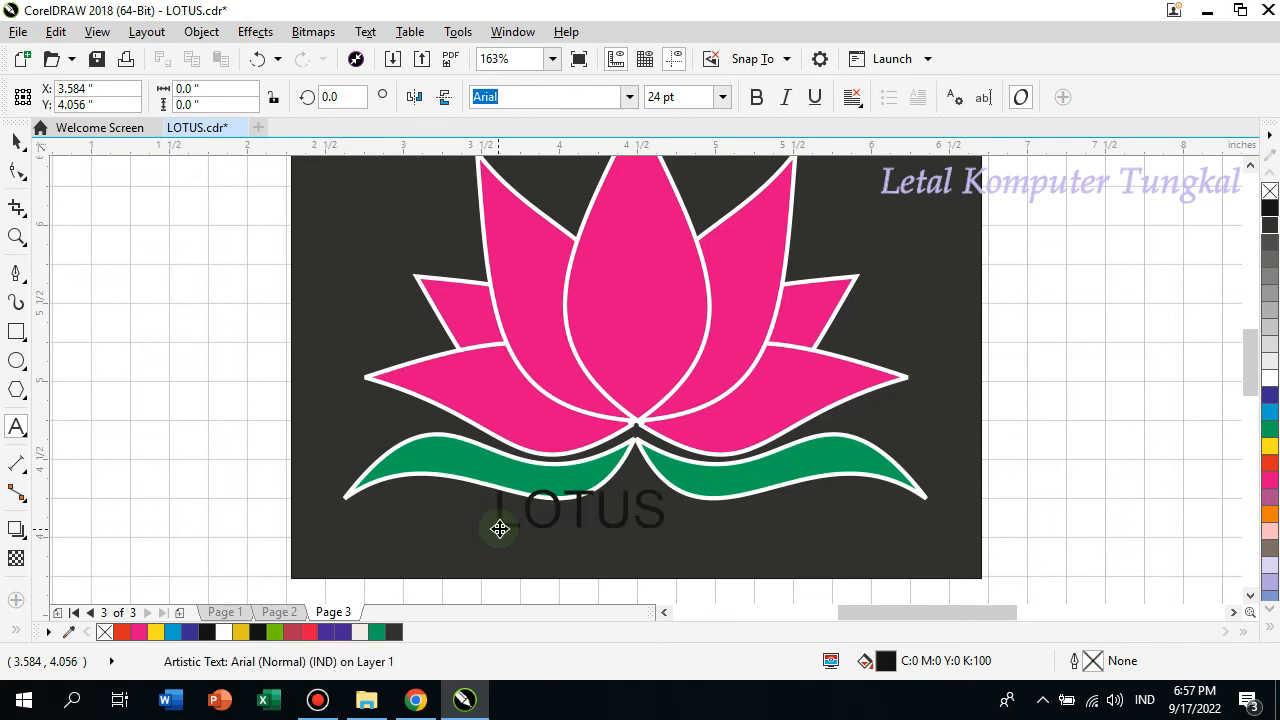
{"action": "left_click", "coordinate": [16, 140]}
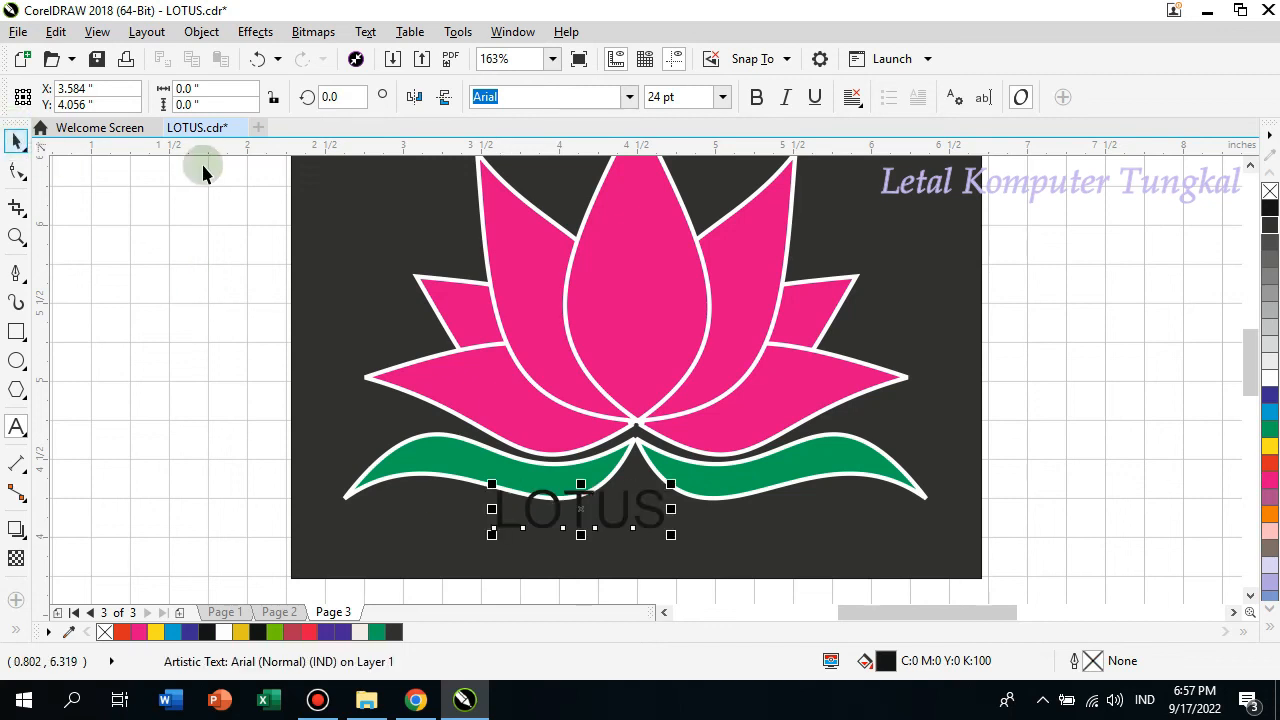
Set the LOTUS text in Copperplate Gothic Bold and enlarge it to about 35 pt, about 1.78 inches wide
{"action": "left_click", "coordinate": [628, 96]}
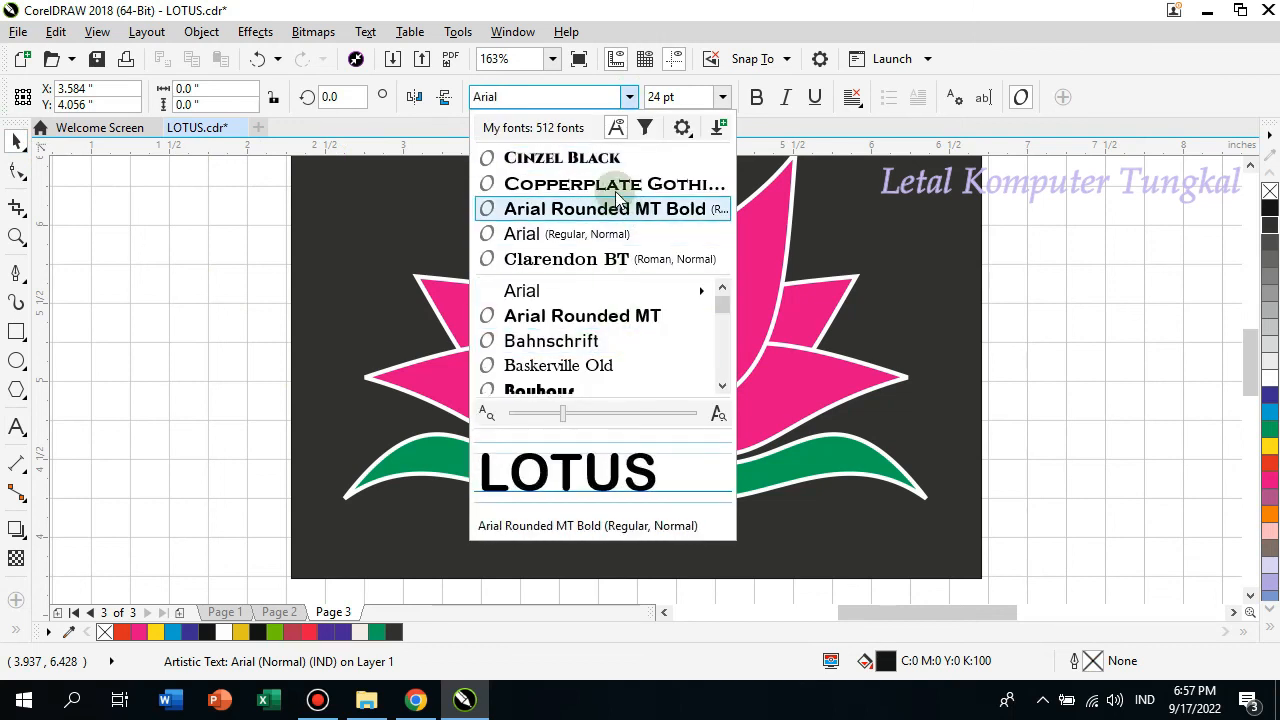
{"action": "left_click", "coordinate": [615, 190]}
{"action": "left_click_drag", "start_coordinate": [690, 533], "coordinate": [784, 558]}
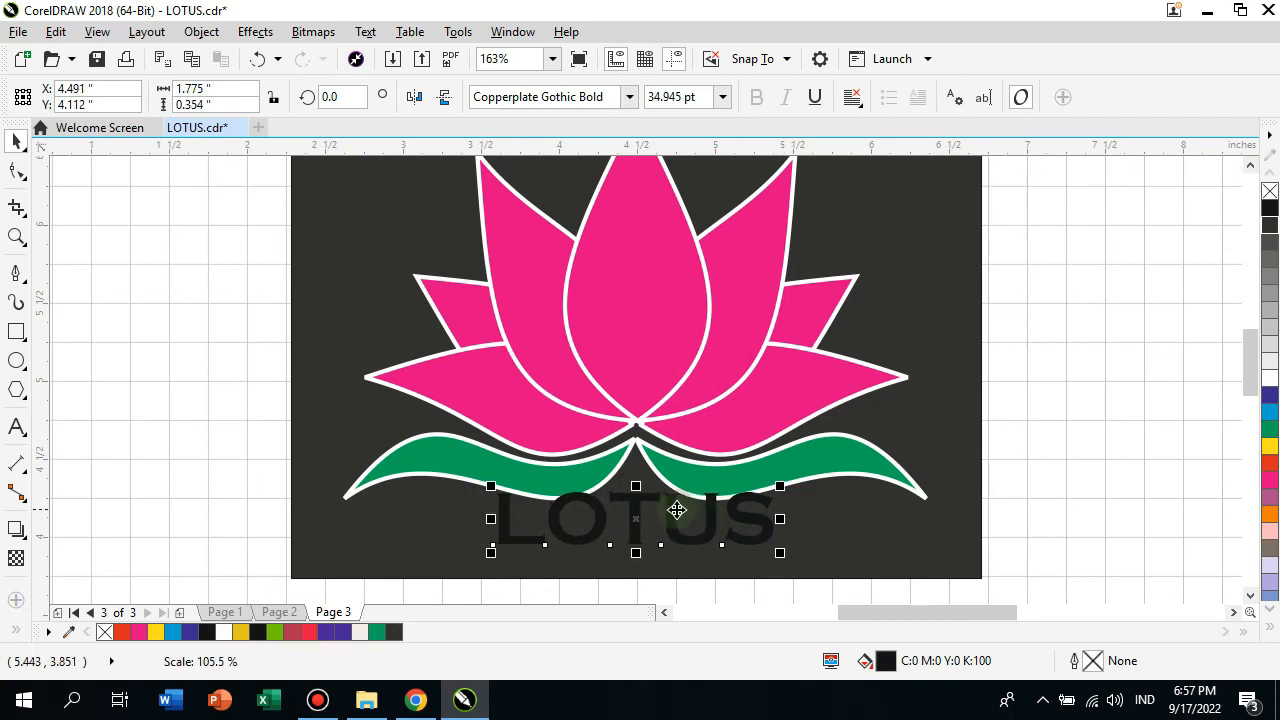
Move the LOTUS text down into the space beneath the leaves and fill it with white
{"action": "mouse_move", "coordinate": [658, 499]}
{"action": "left_mouse_down"}
{"action": "mouse_move", "coordinate": [675, 506]}
{"action": "mouse_move", "coordinate": [668, 520]}
{"action": "left_mouse_up"}
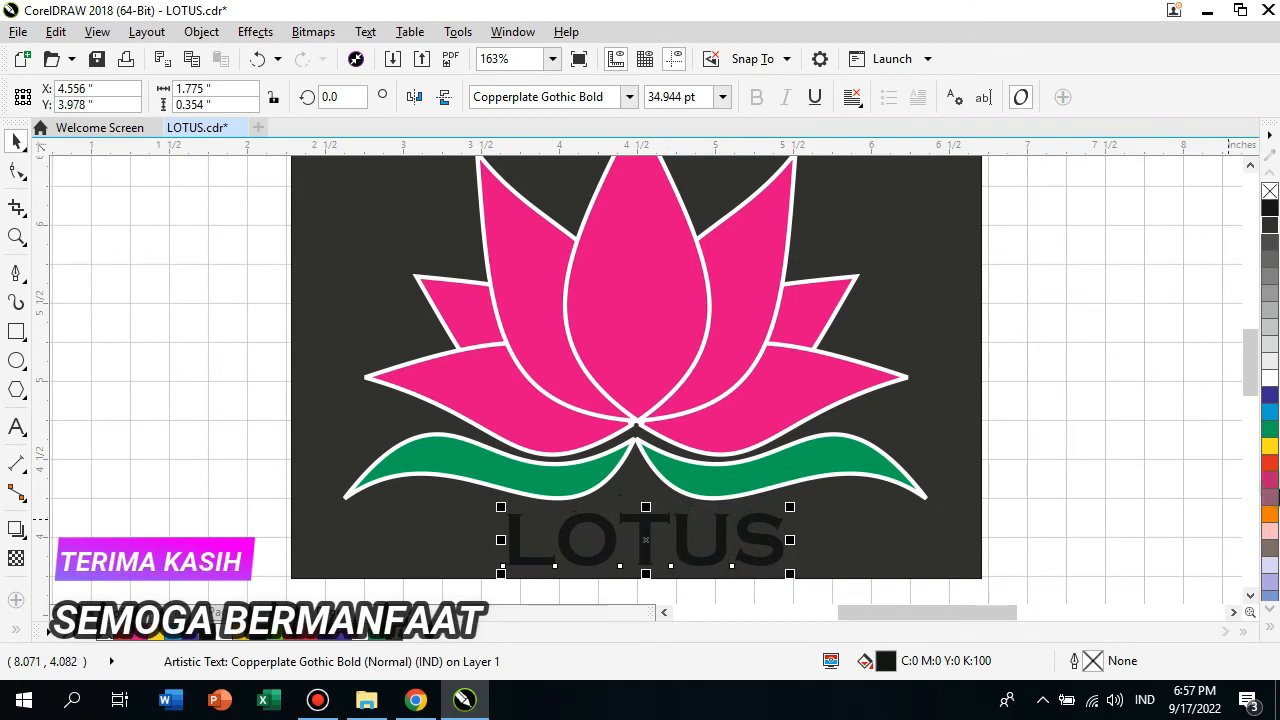
{"action": "left_click", "coordinate": [1269, 380]}
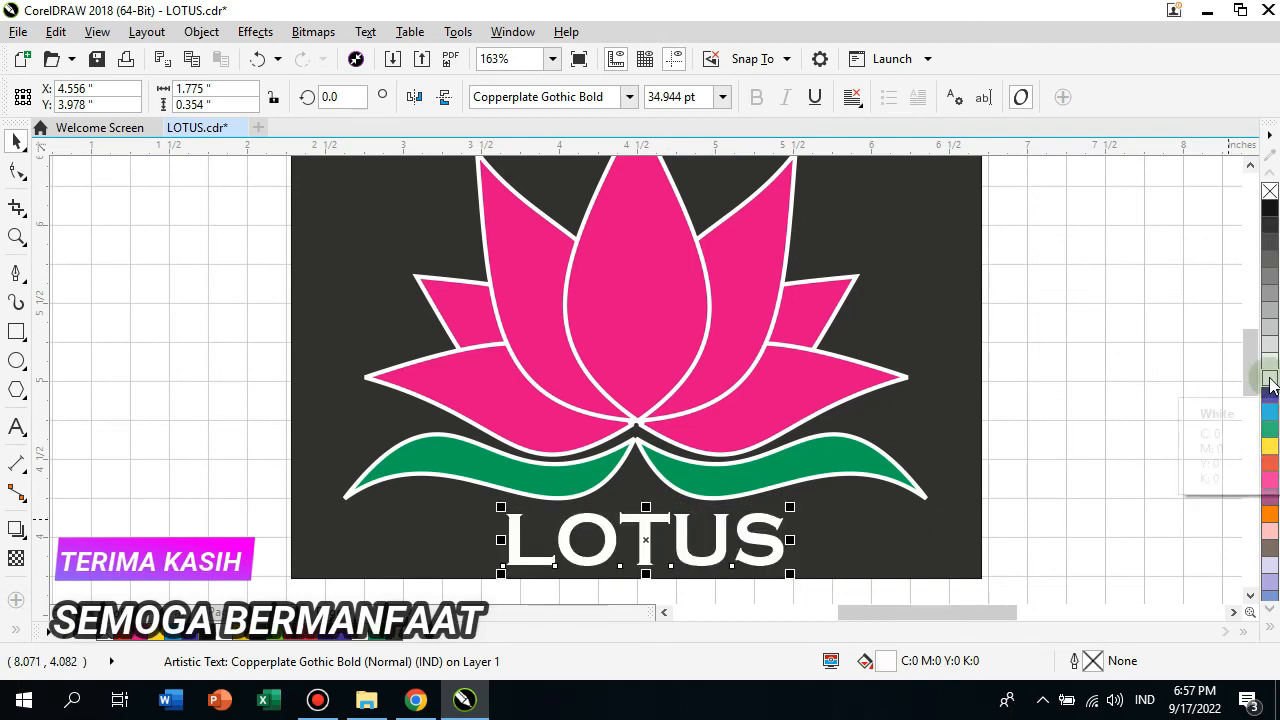
{"action": "left_click", "coordinate": [1123, 284]}
{"action": "left_click", "coordinate": [1250, 166]}
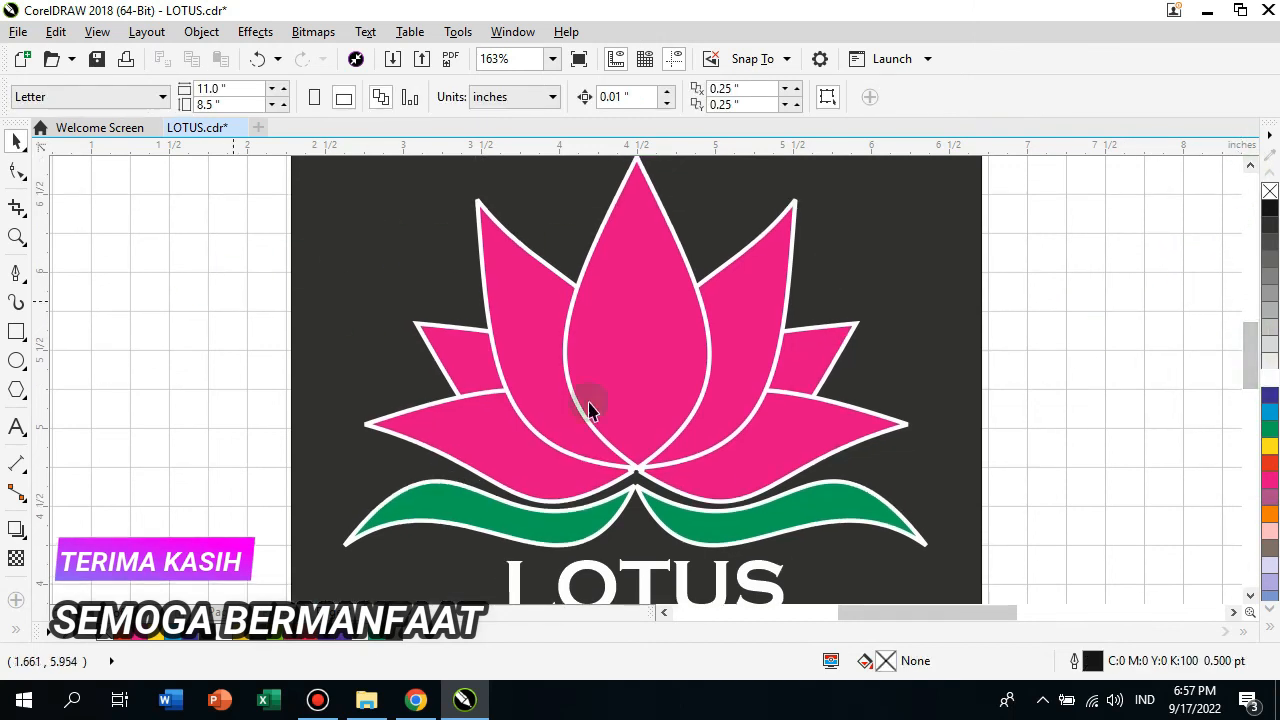
{"action": "left_click", "coordinate": [16, 240]}
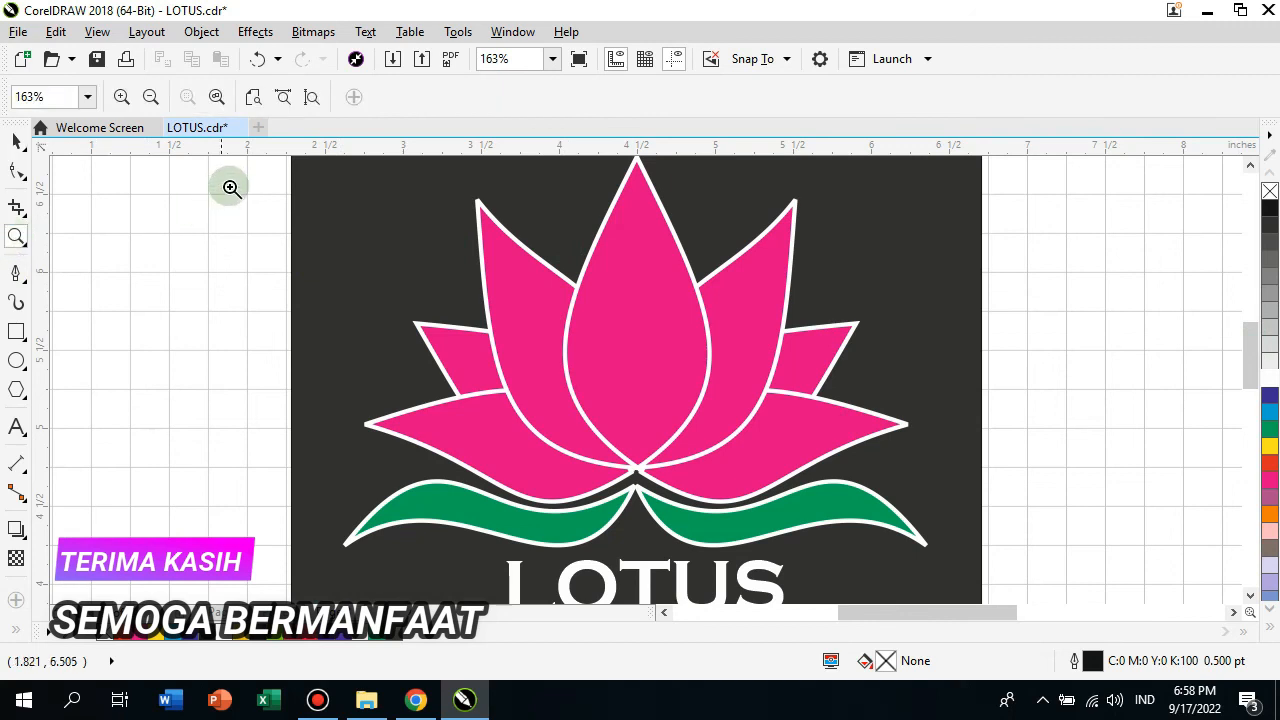